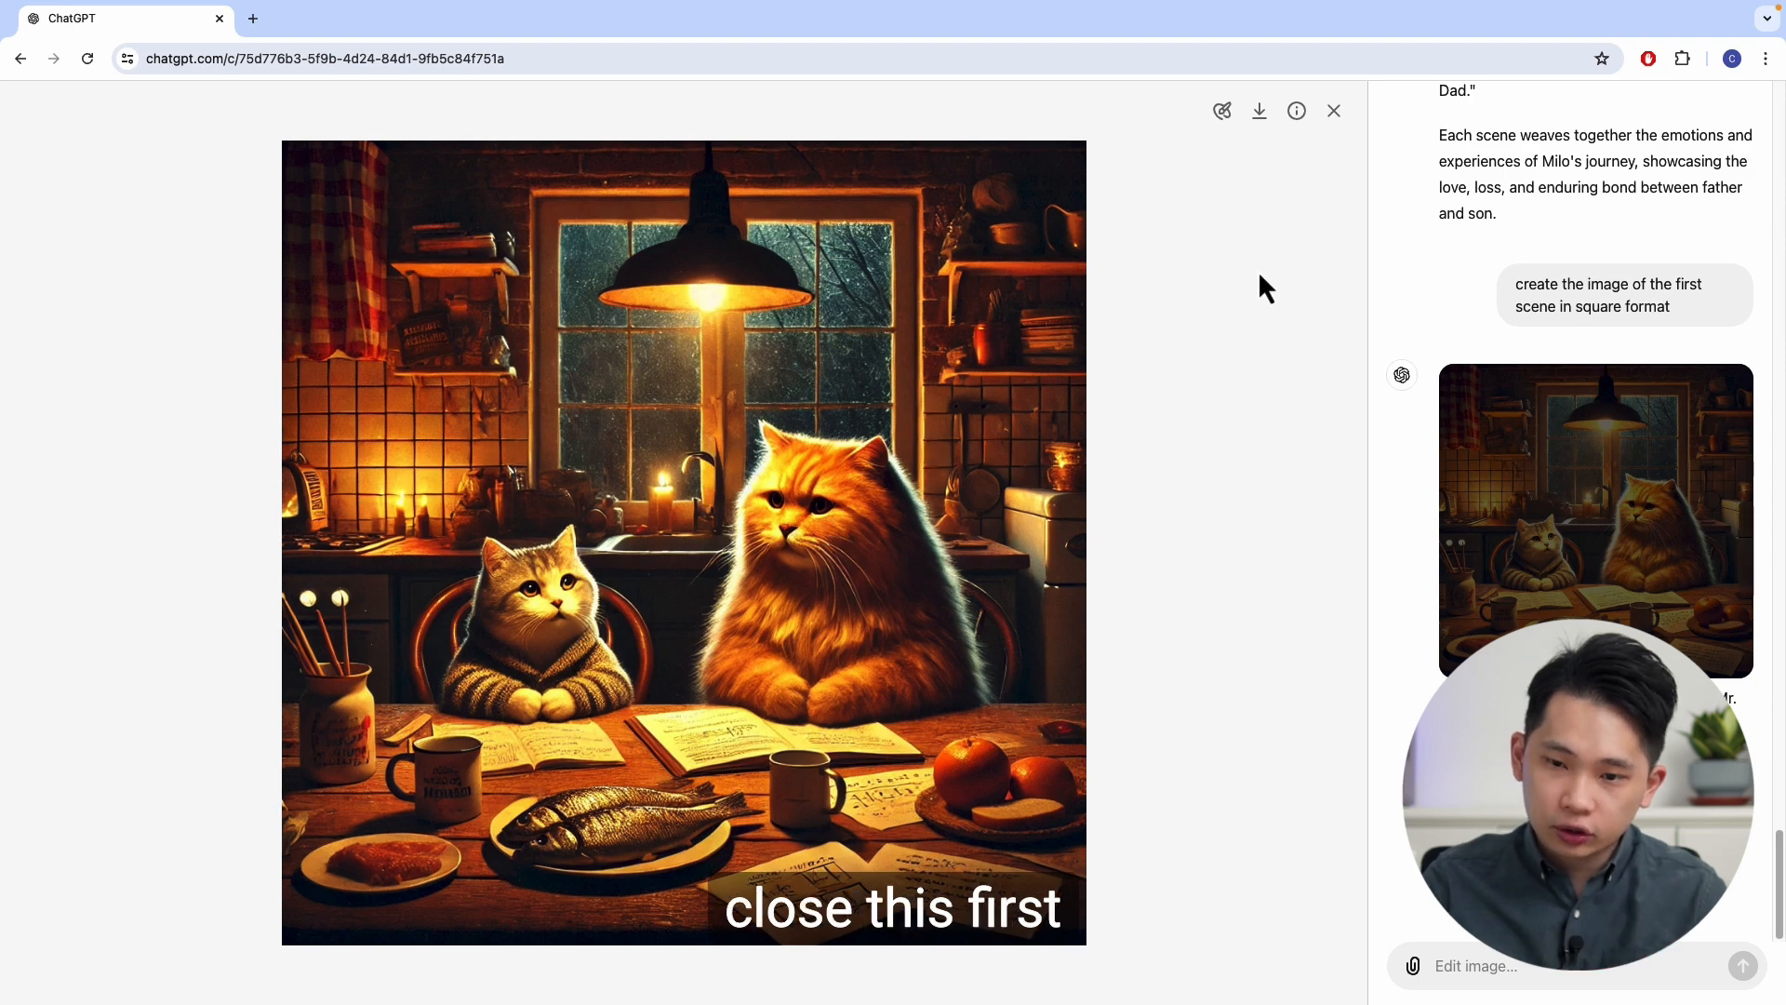
- Attach the Sample cat image from Downloads after previewing it, and send it with the prompt "follow this style instead"
left_click(1335, 111)
left_click(562, 950)
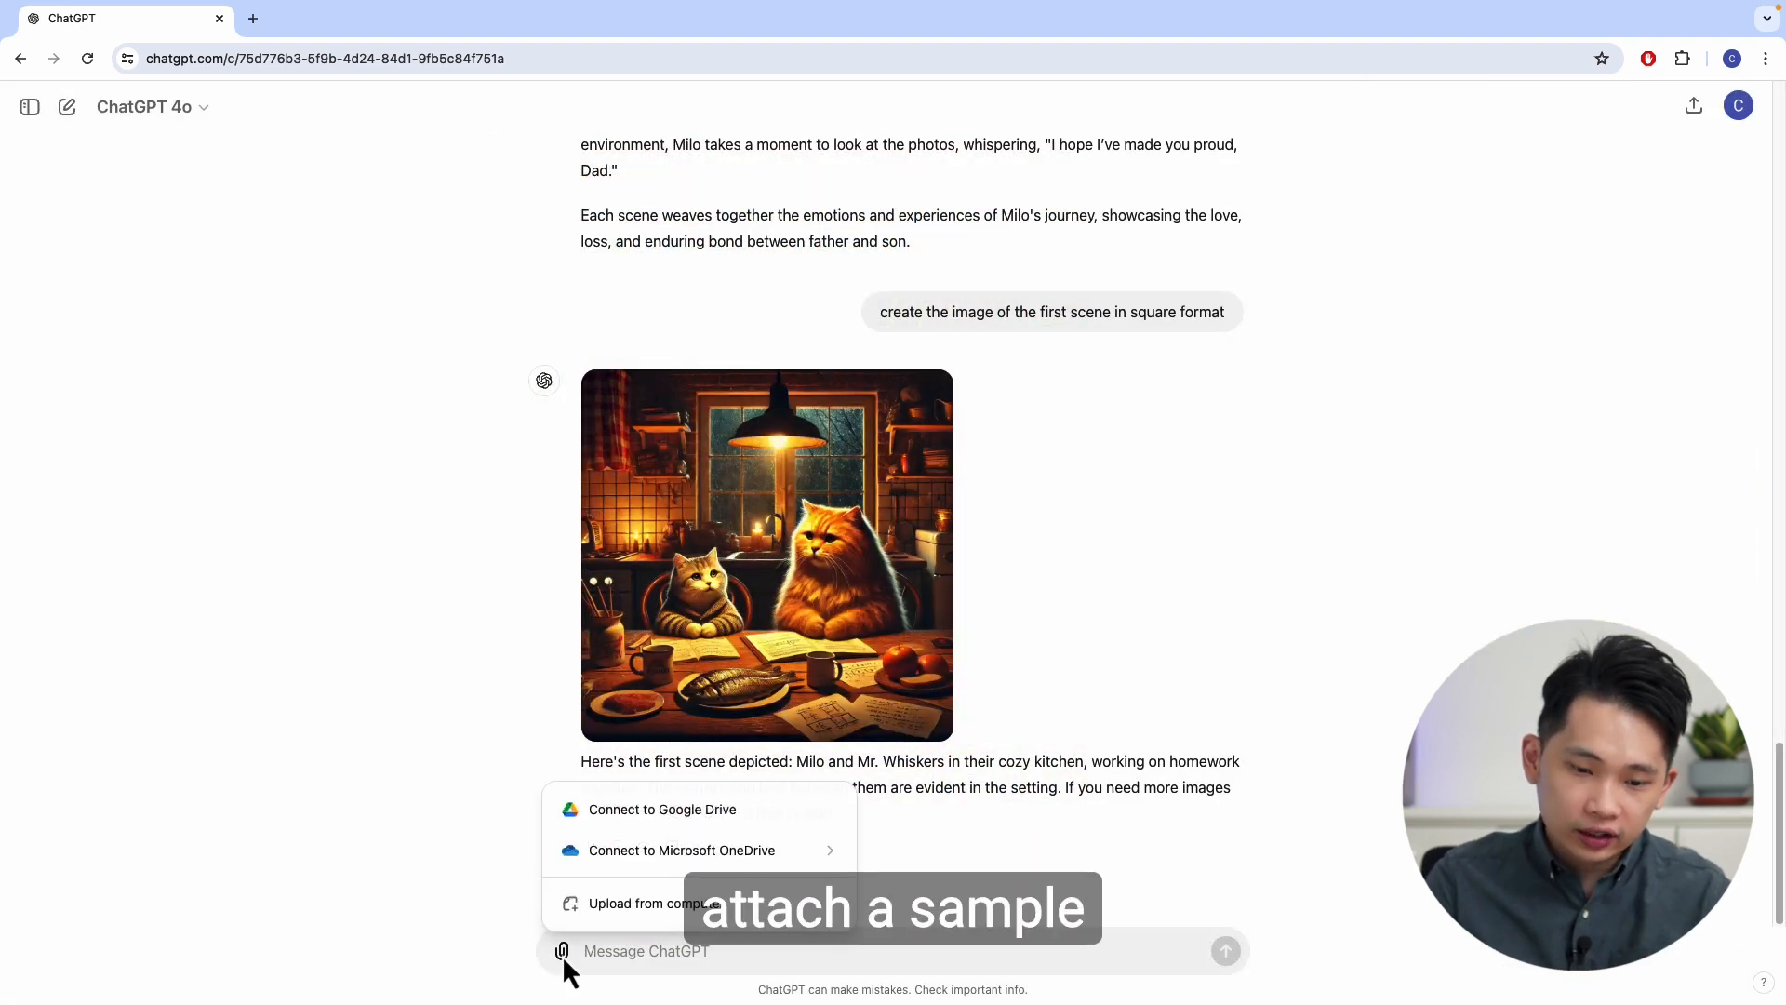
left_click(638, 907)
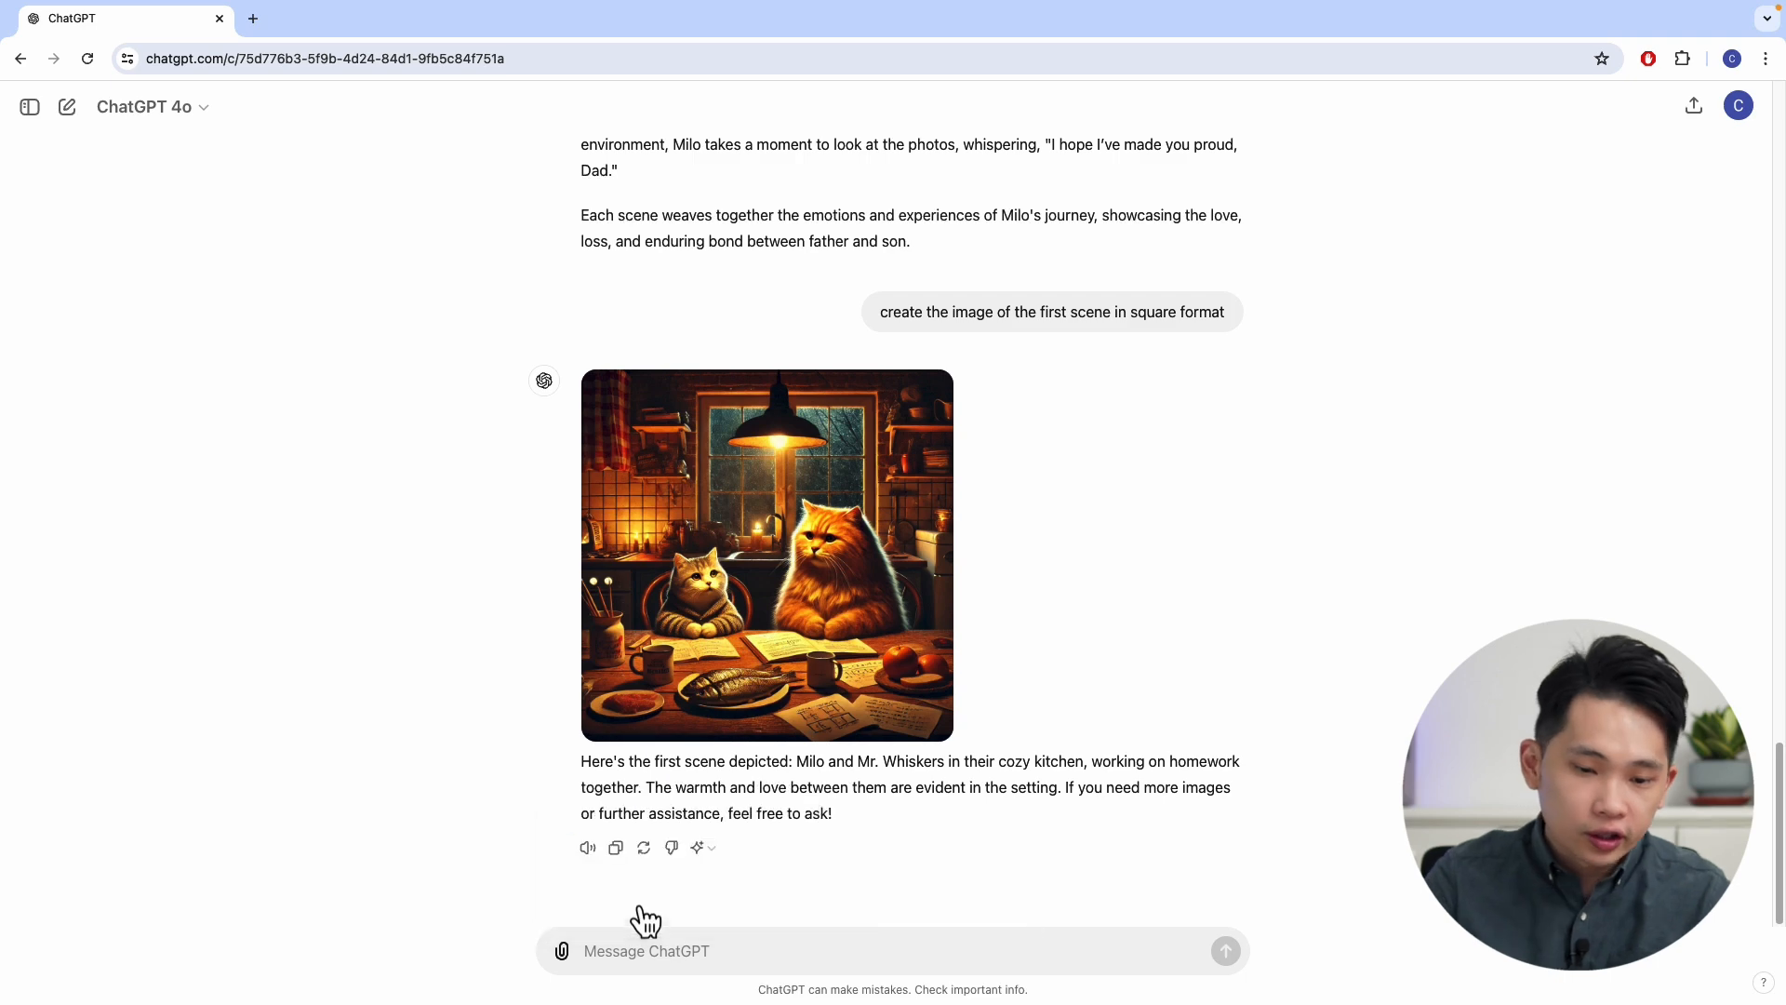
left_click(314, 199)
left_click(517, 152)
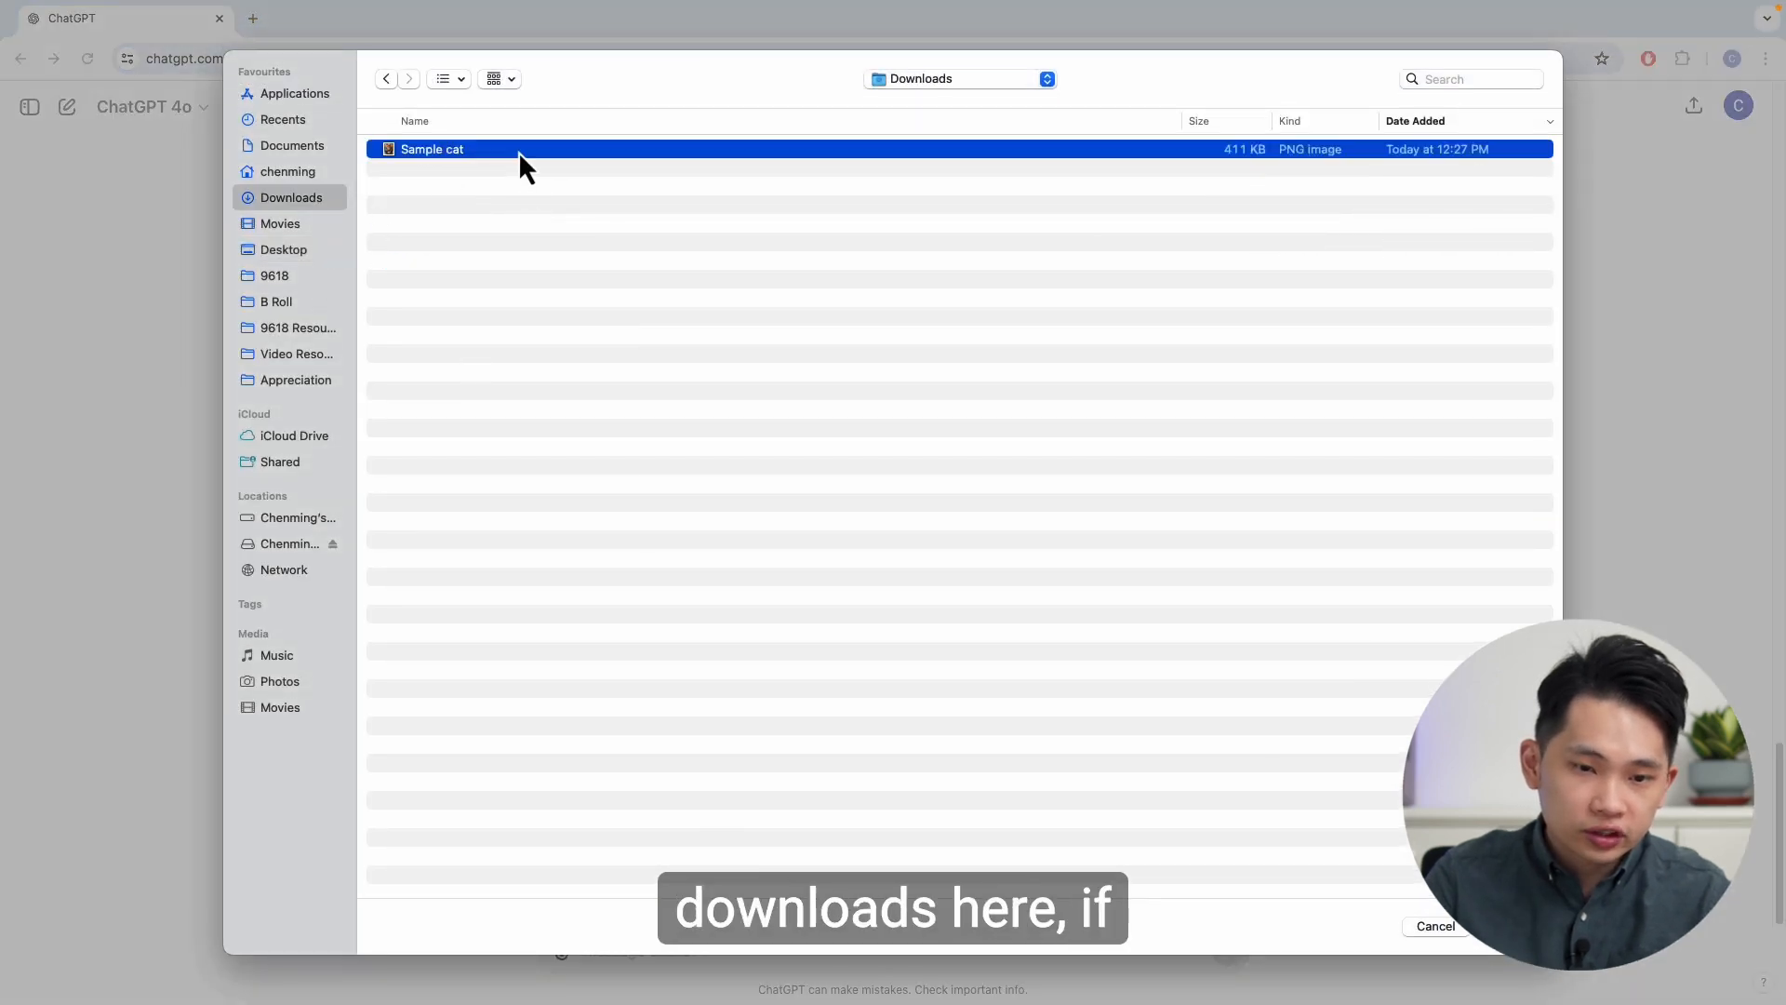
key("space")
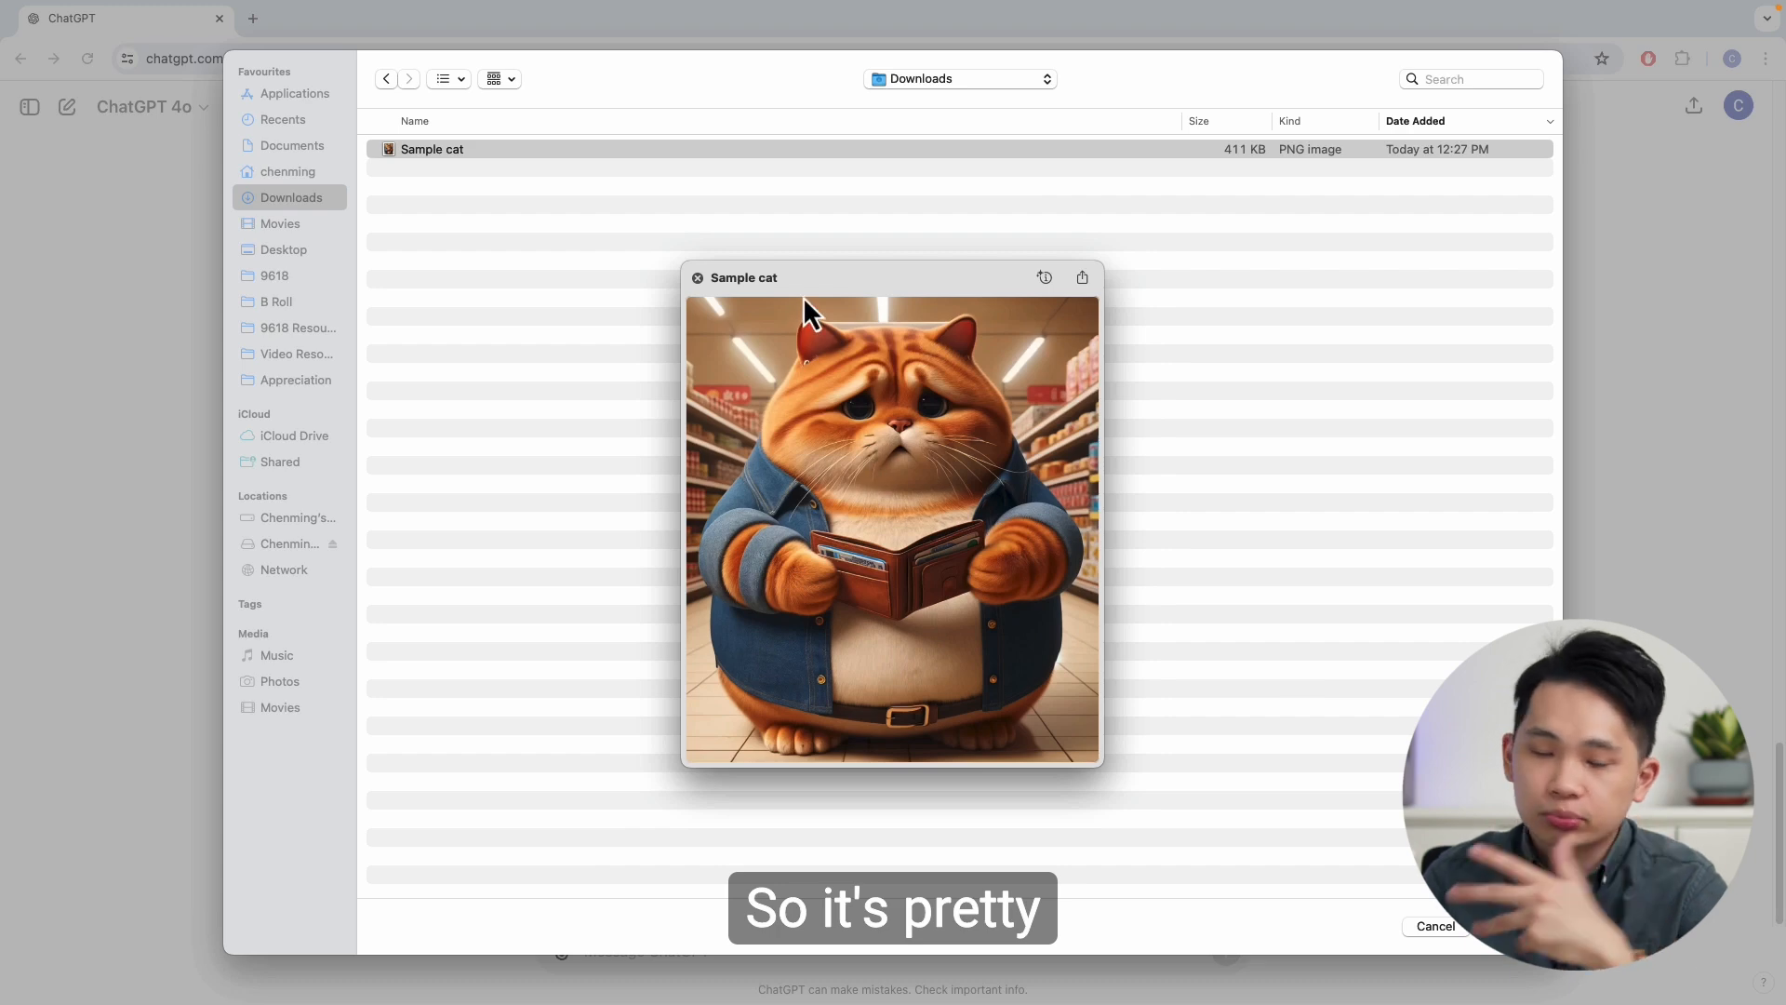
left_click(698, 278)
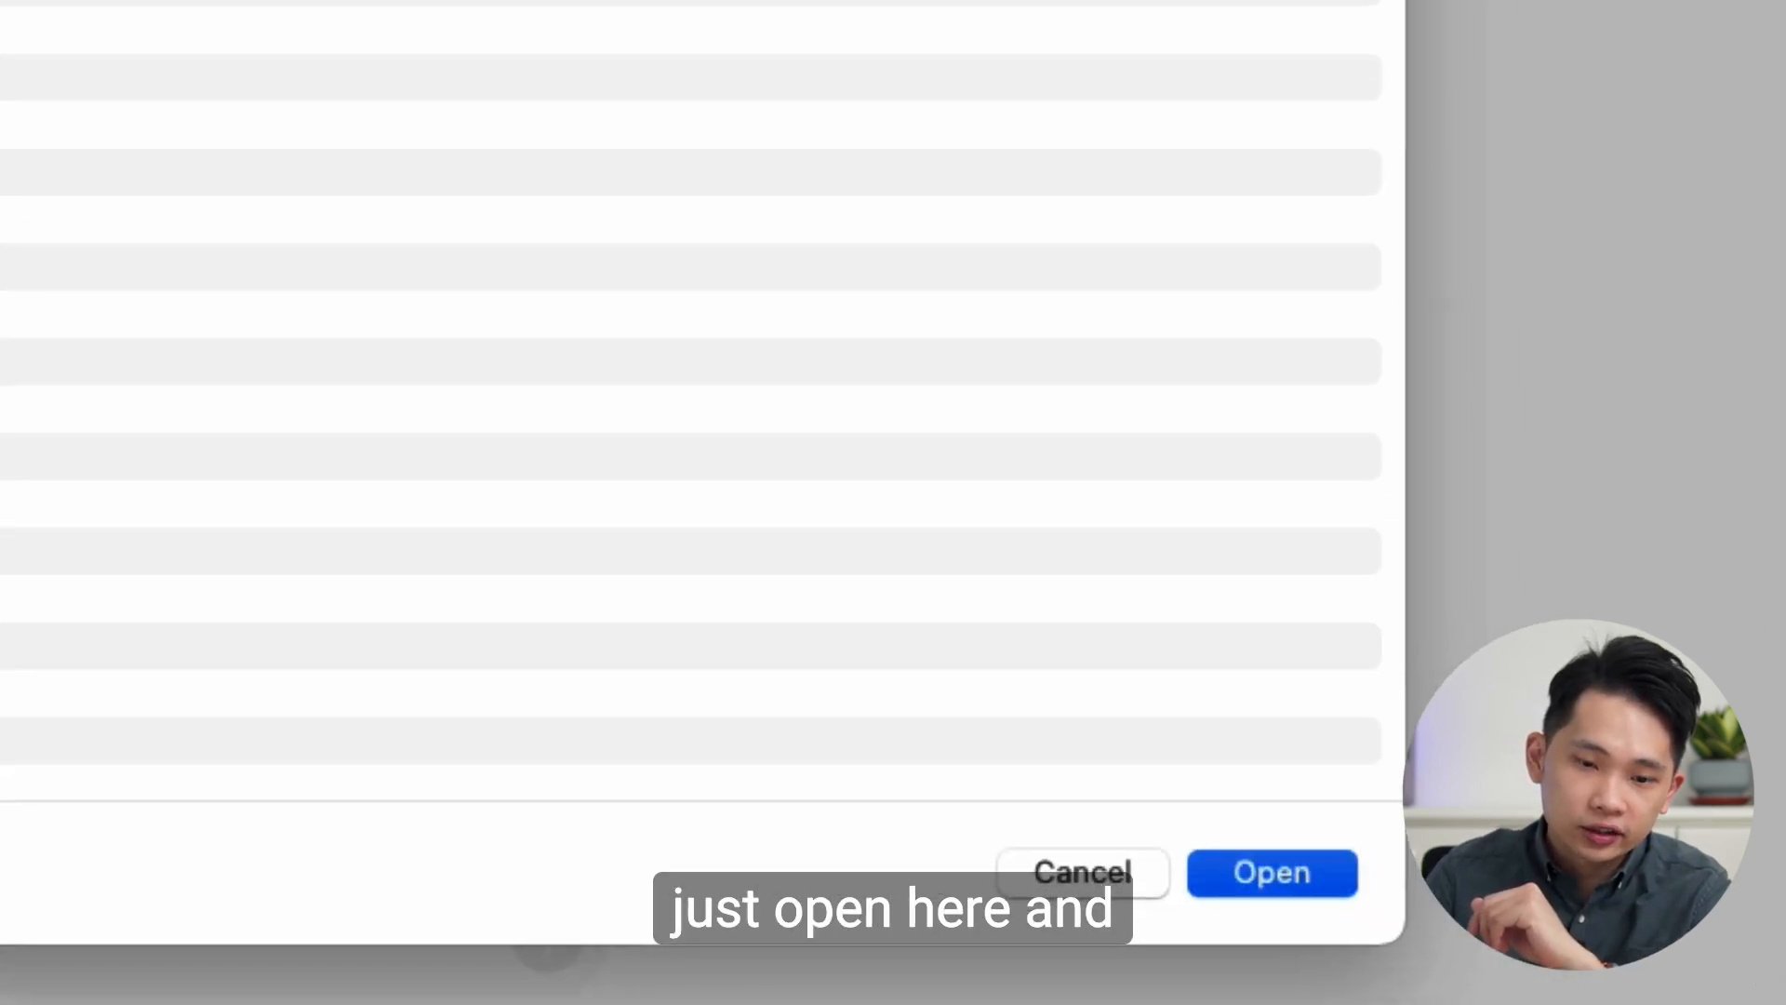
left_click(1272, 872)
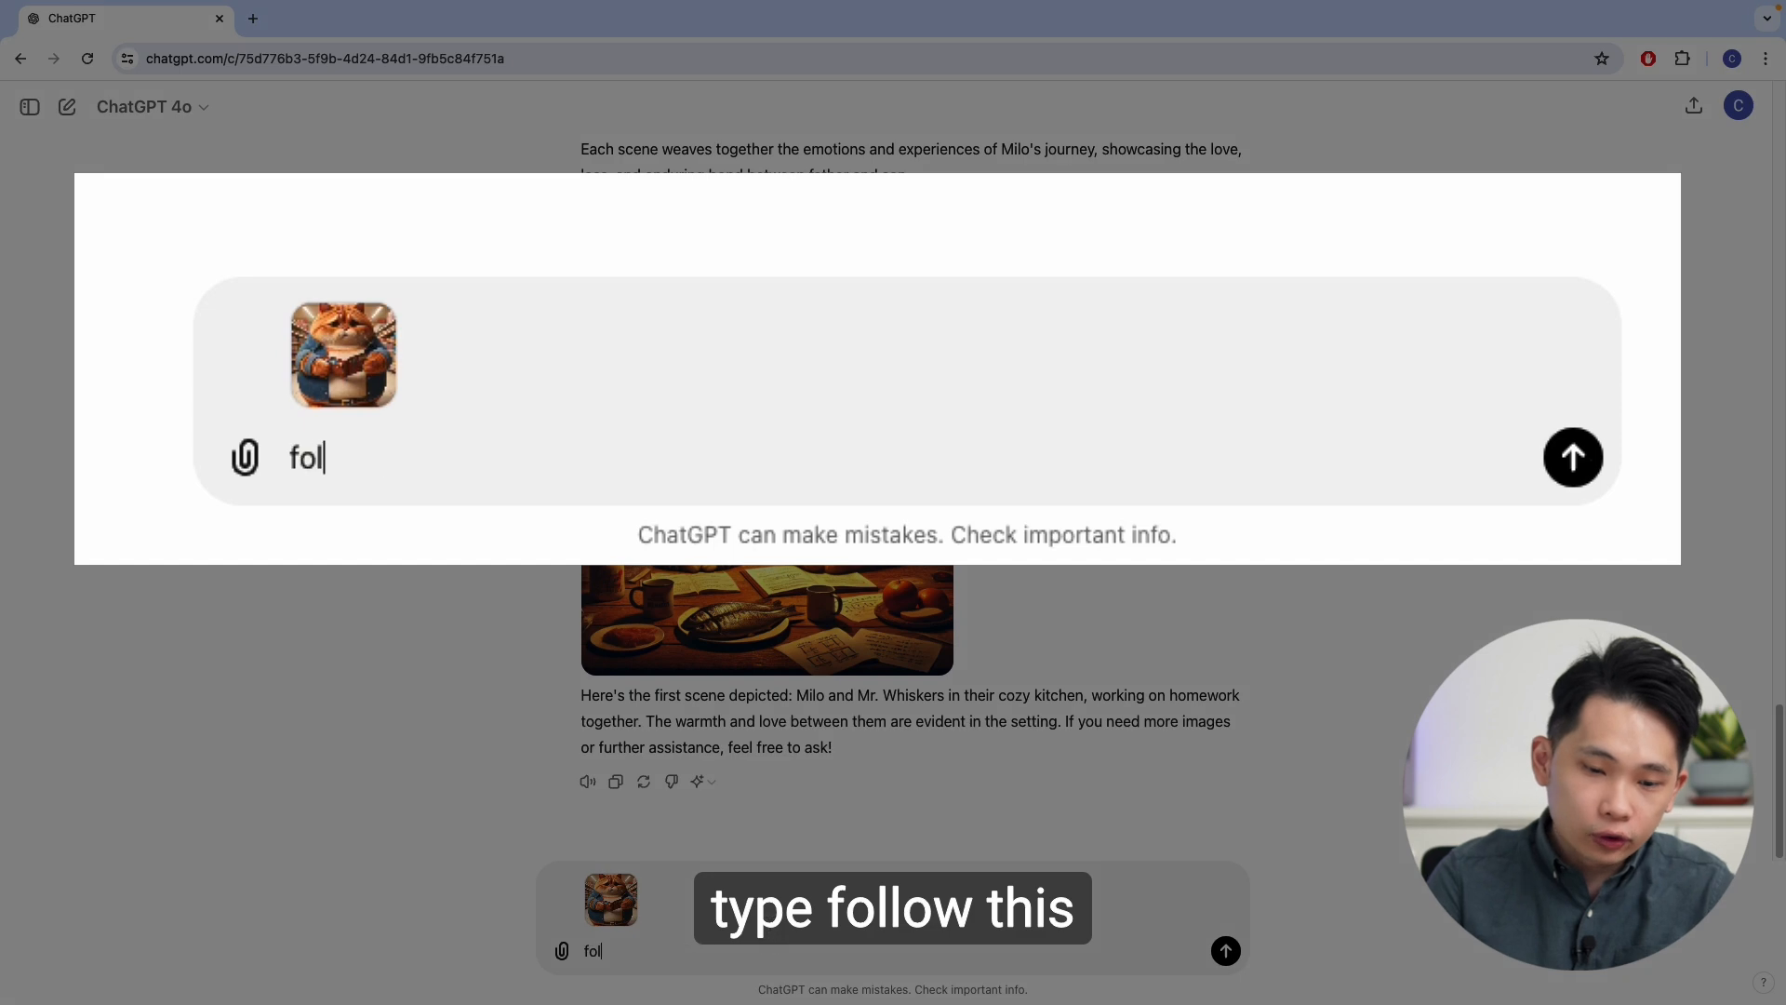
type("follow this style instead")
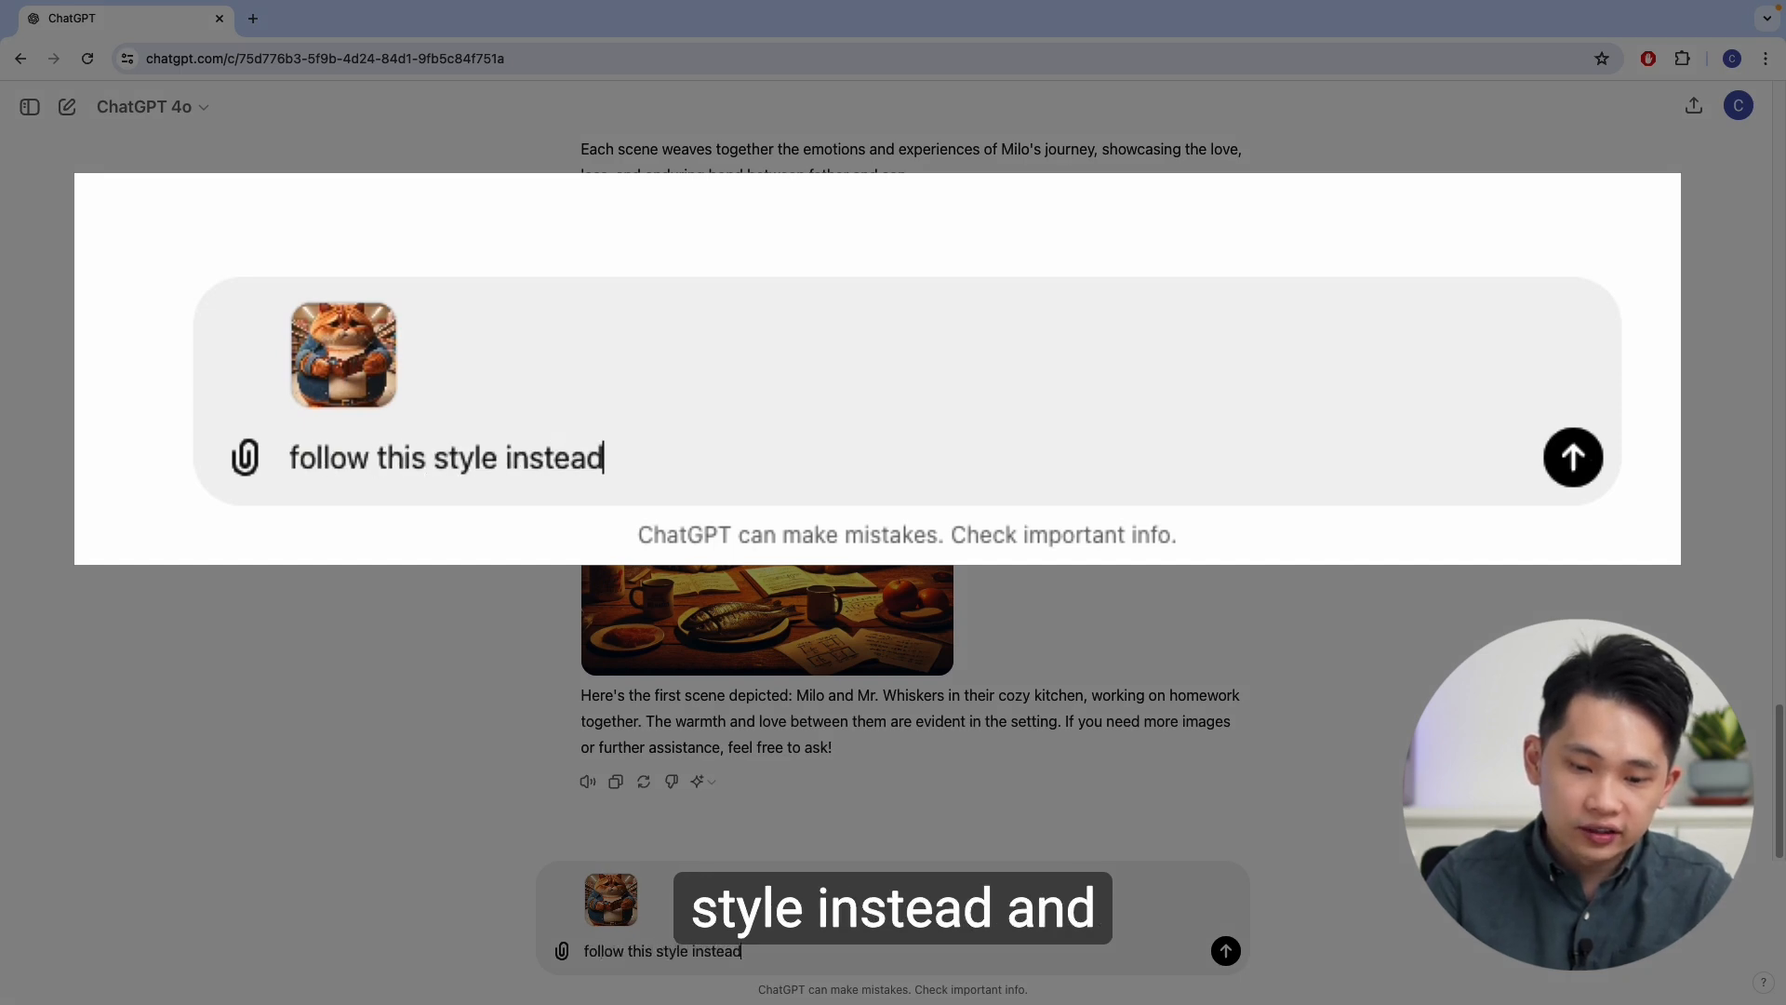
key("Return")
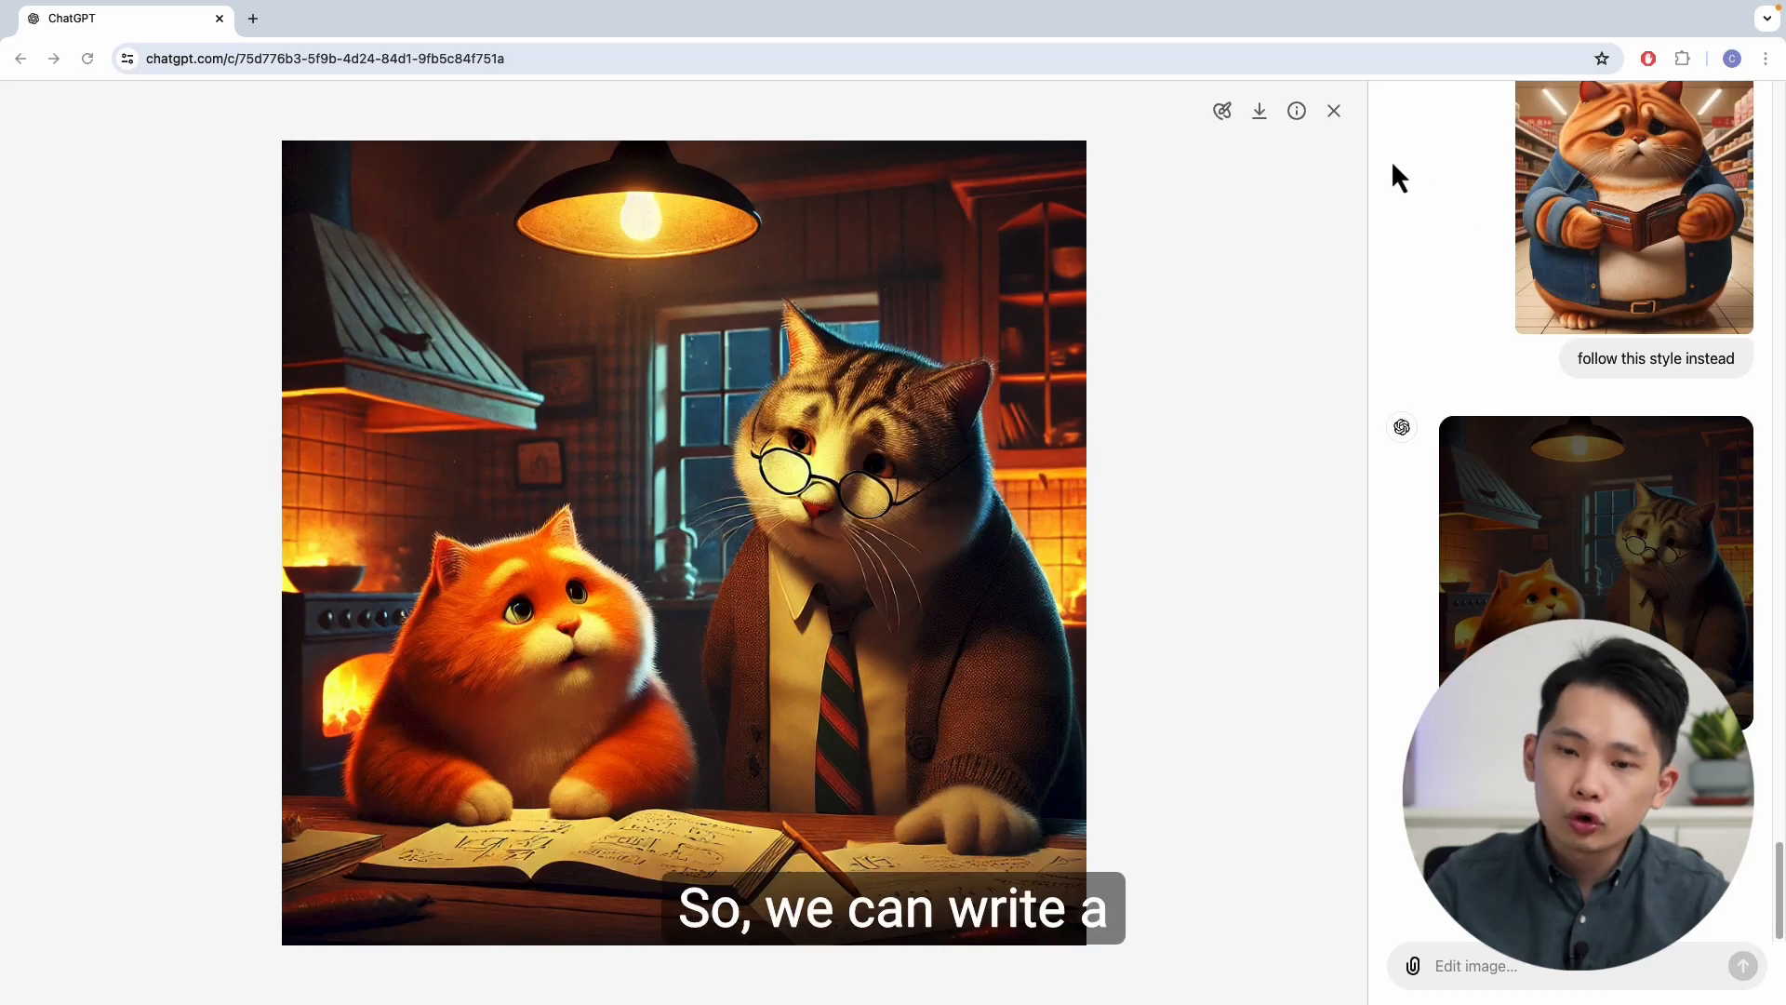
- Close the enlarged image and send the prompt "Give me the gen_ids of the most recent image."
left_click(1334, 111)
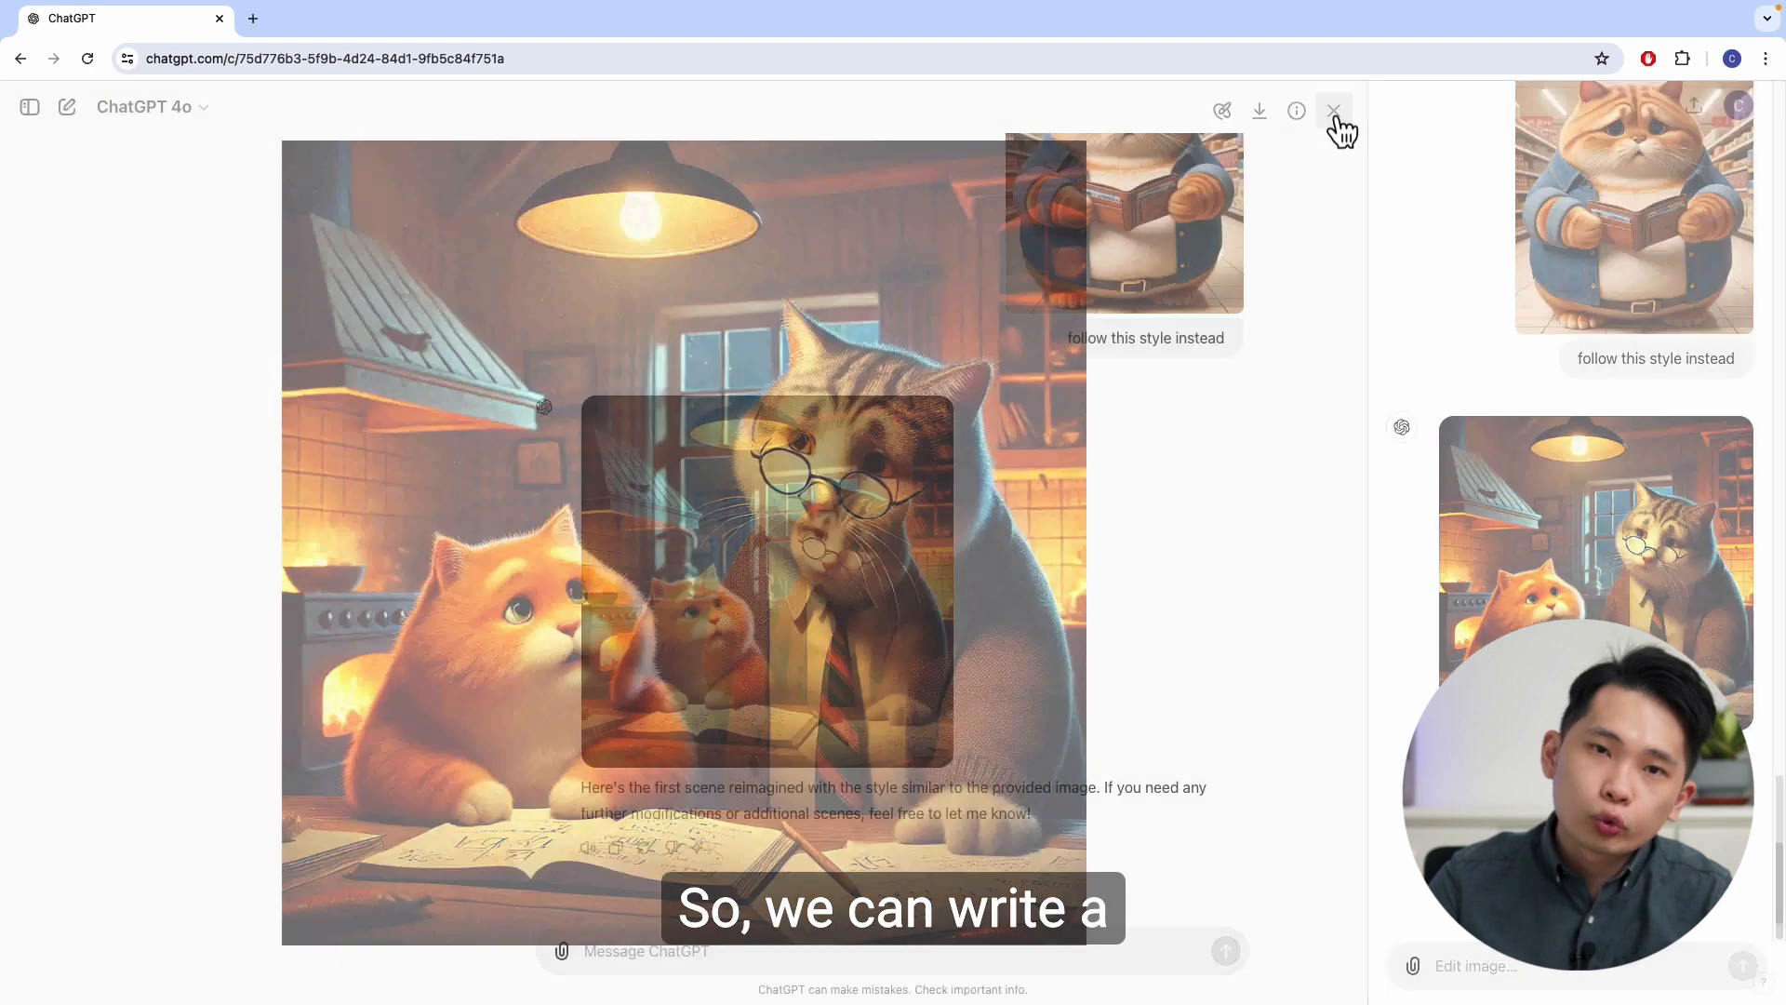
left_click(826, 949)
type("Give me the gen_ids of the most recent image.")
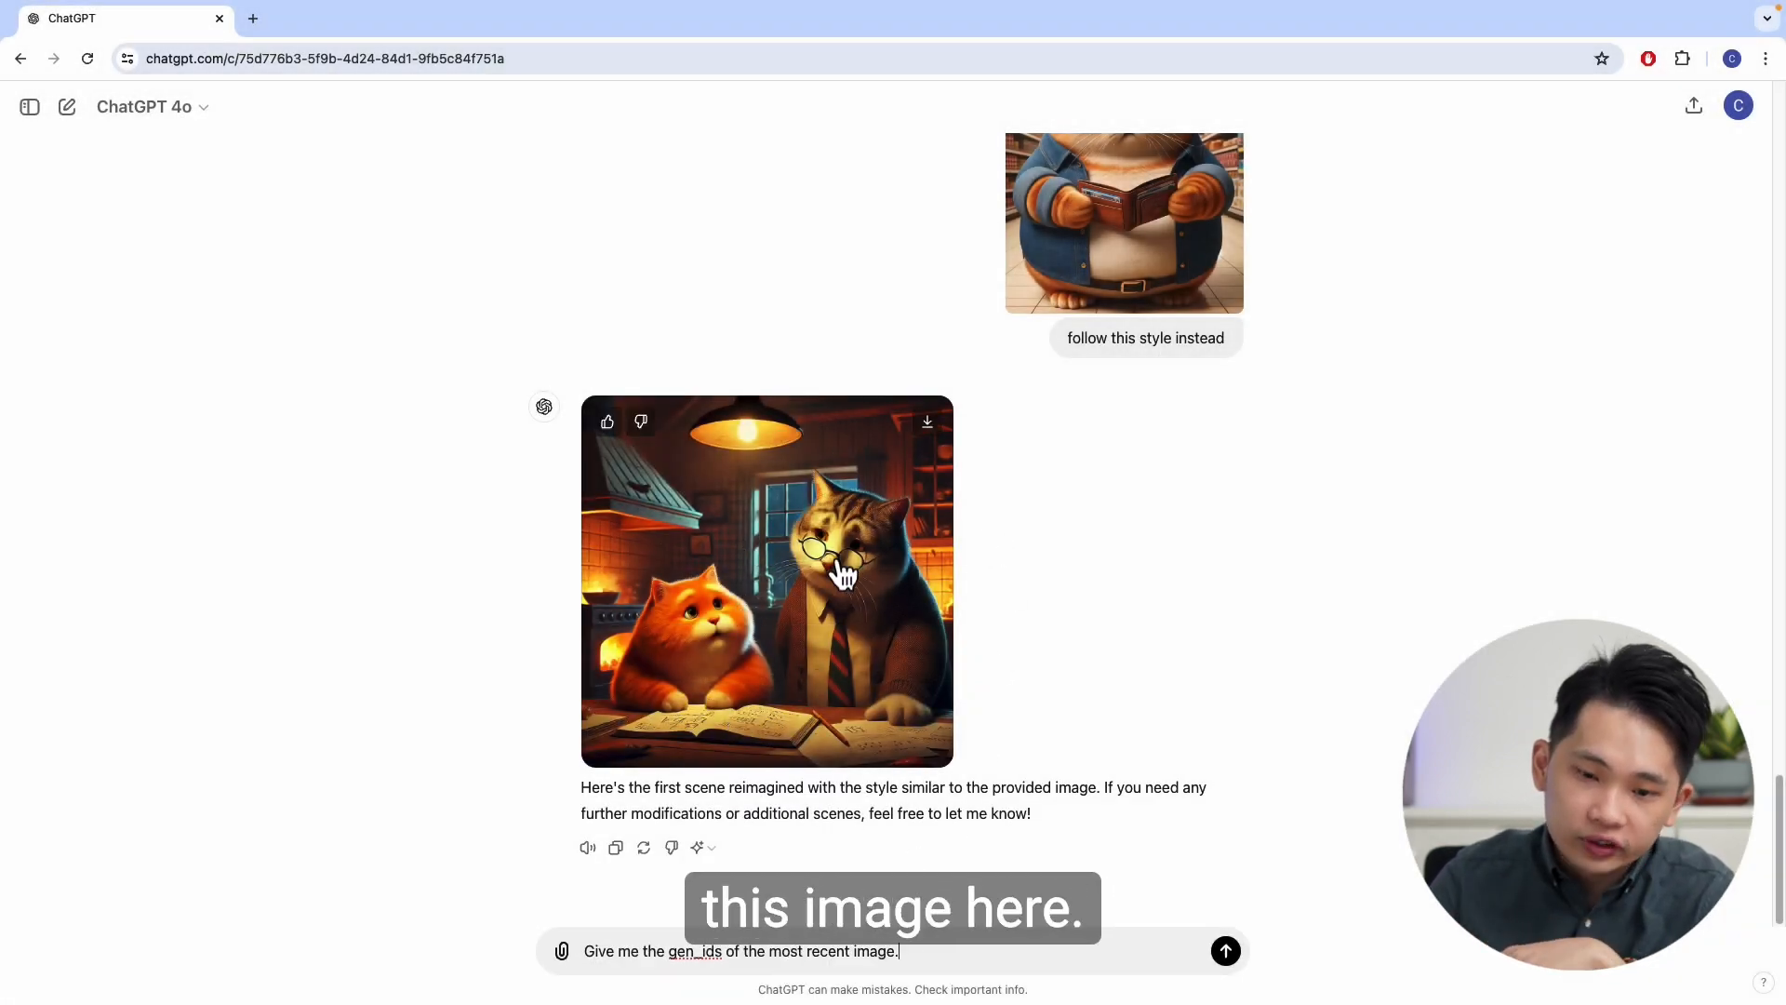
left_click(1226, 951)
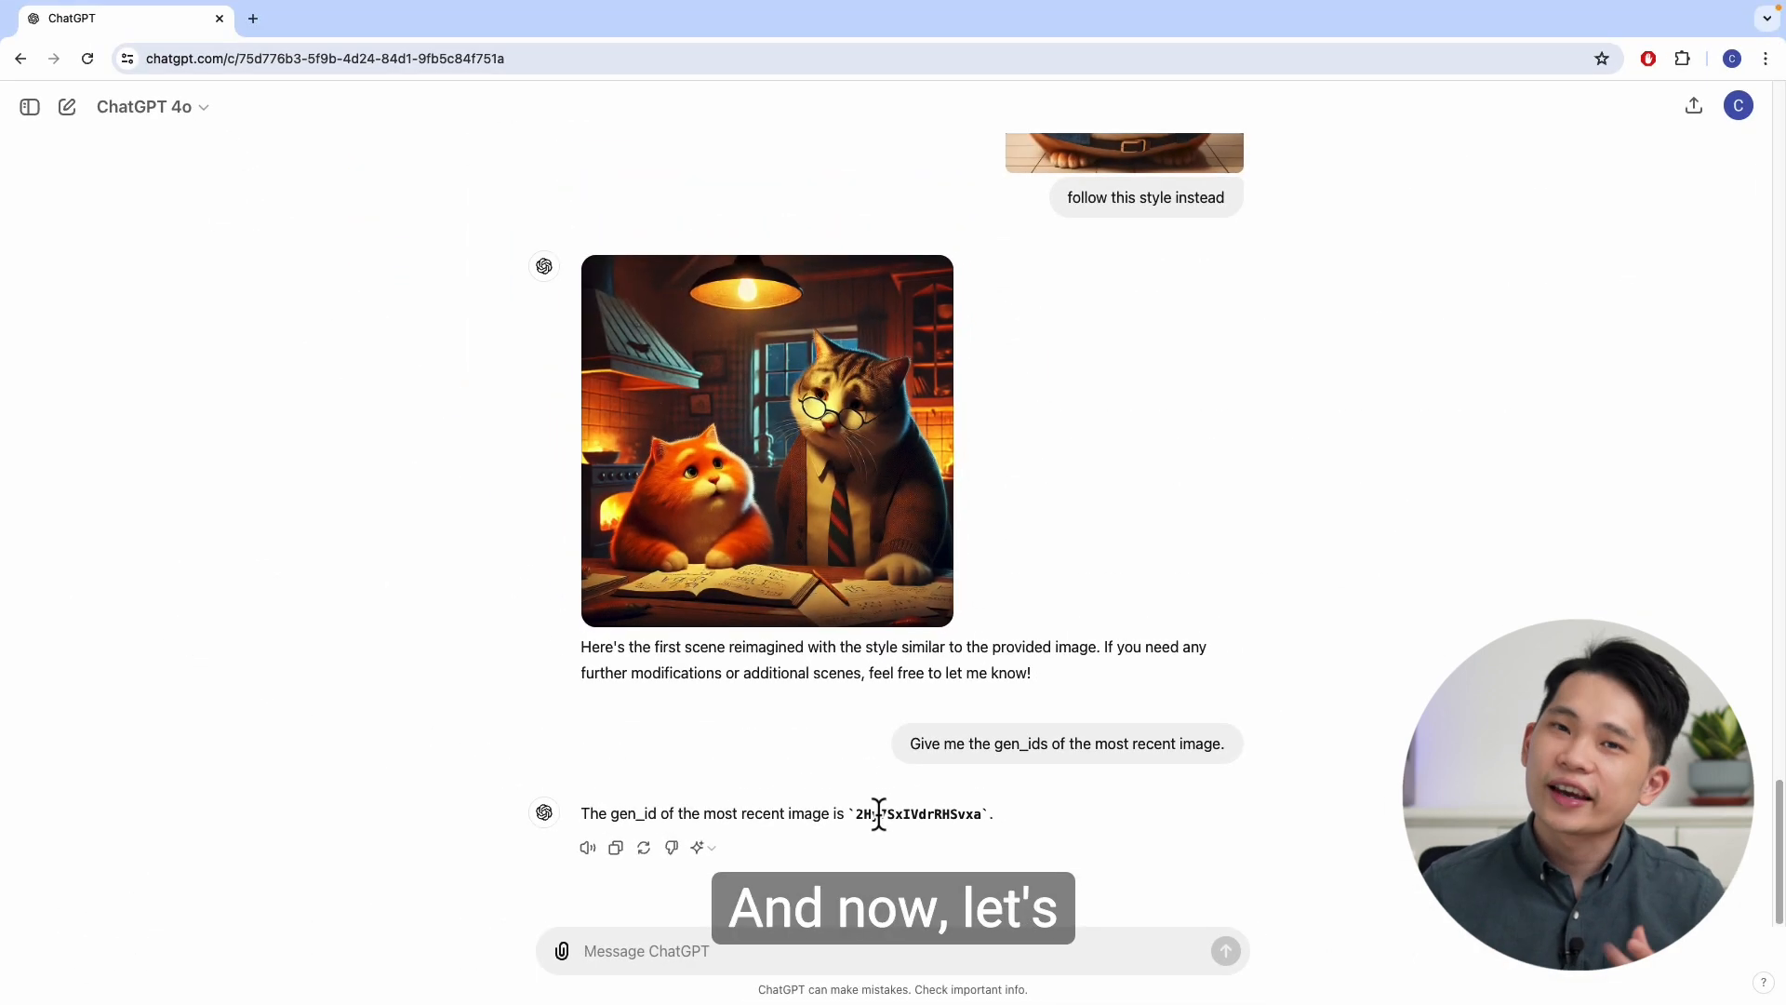
- Draft "Create the image of the second scene in the style of image , make sure Milo and Mr. Whiskers appearance are consistent with image"
left_click(785, 945)
type("Create the image of the second scene in the style of the original image, make sure Milo and Mr. Whiskers appearance are consistent with image")
key("BackSpace")
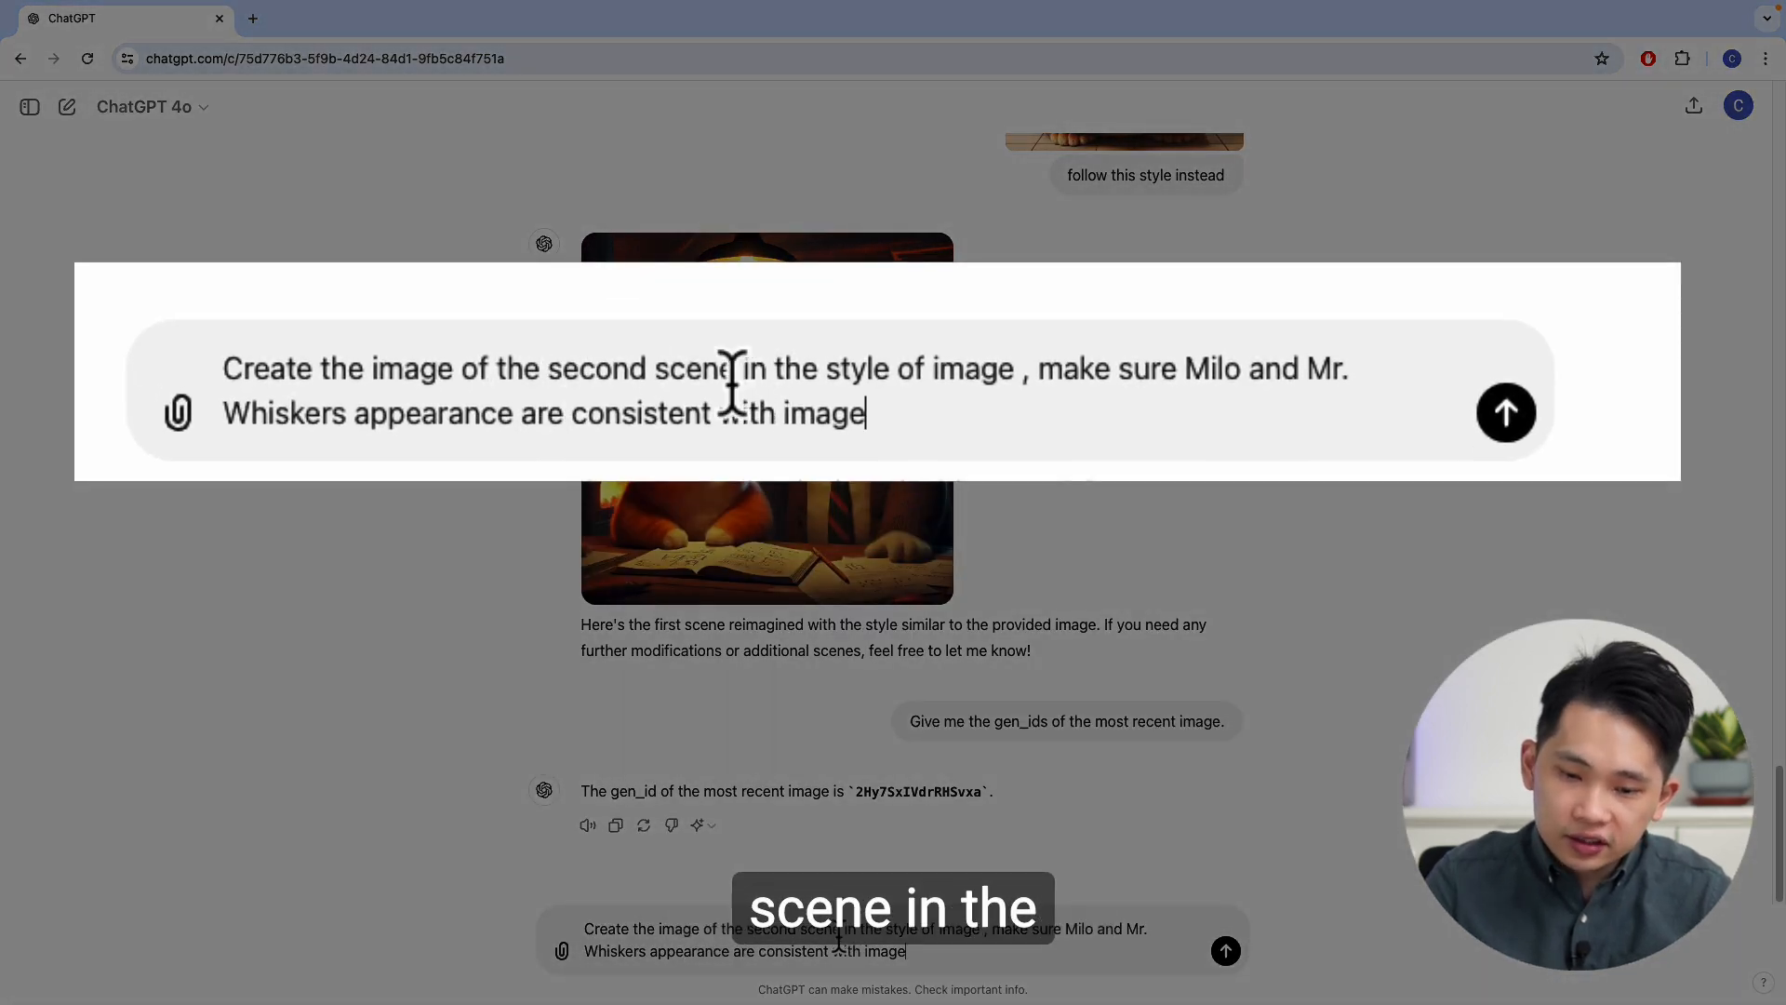
- Copy the gen_id from the reply, insert it after both image references in the drafted prompt, and send the prompt
double_click(927, 792)
key("super+c")
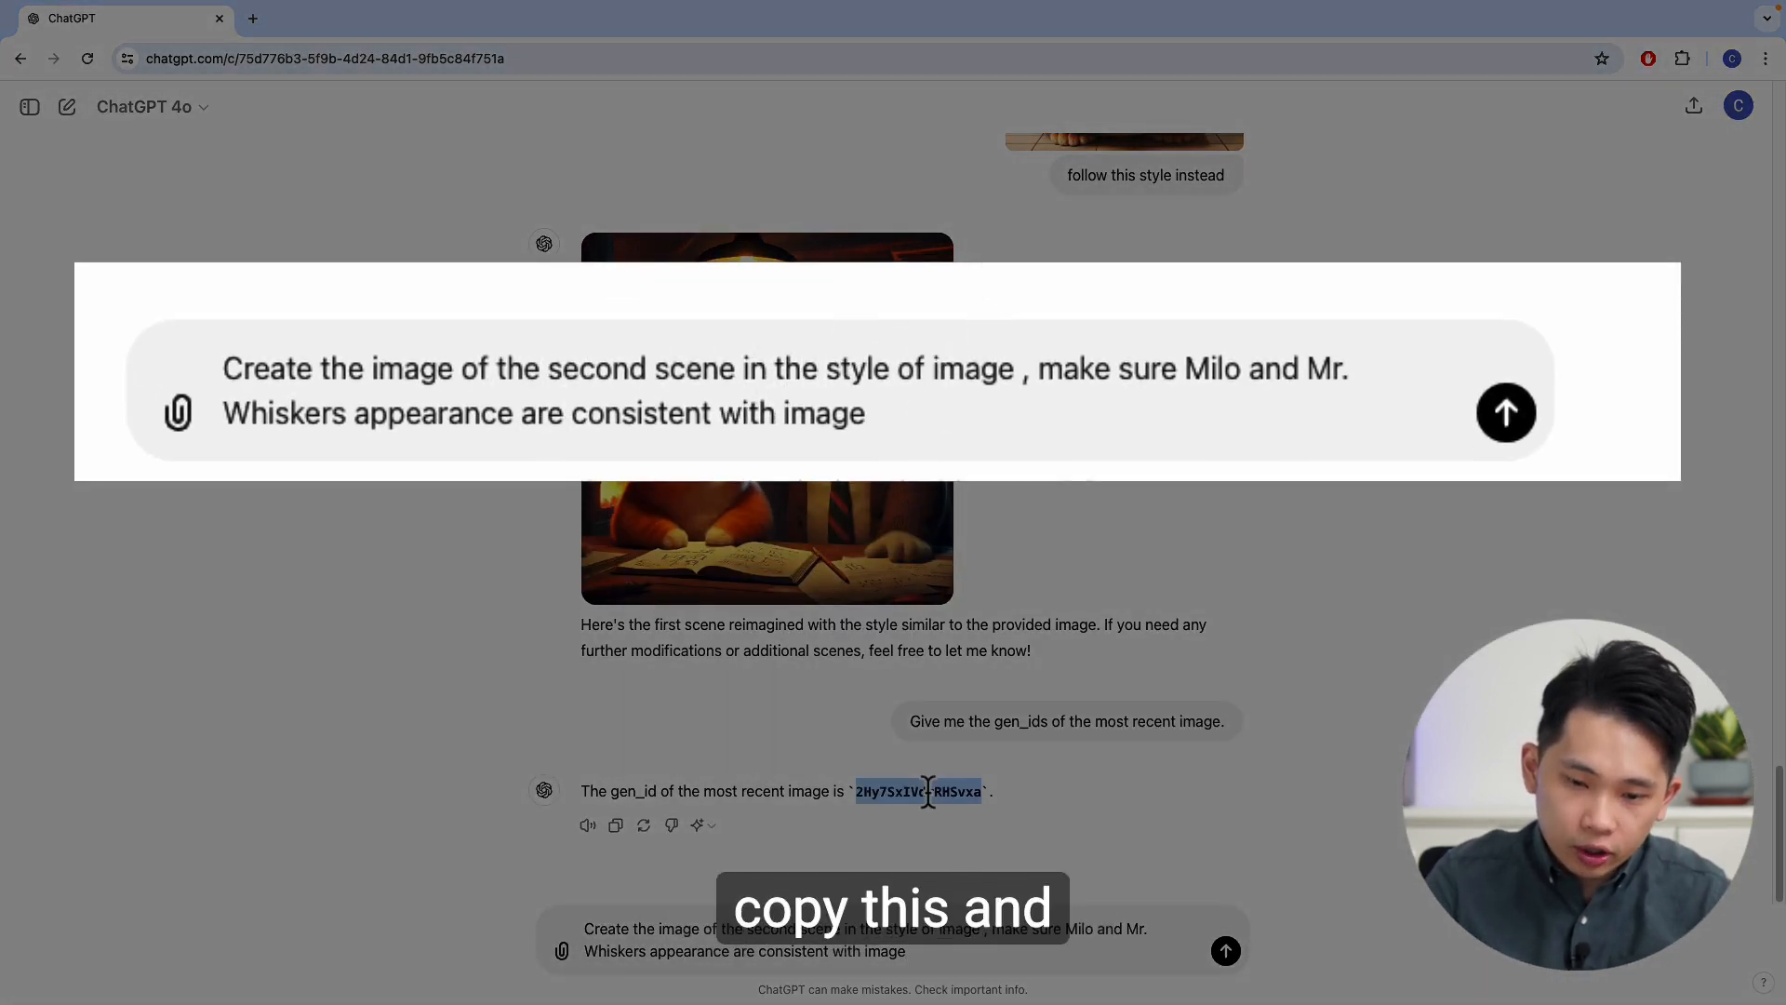
left_click(986, 929)
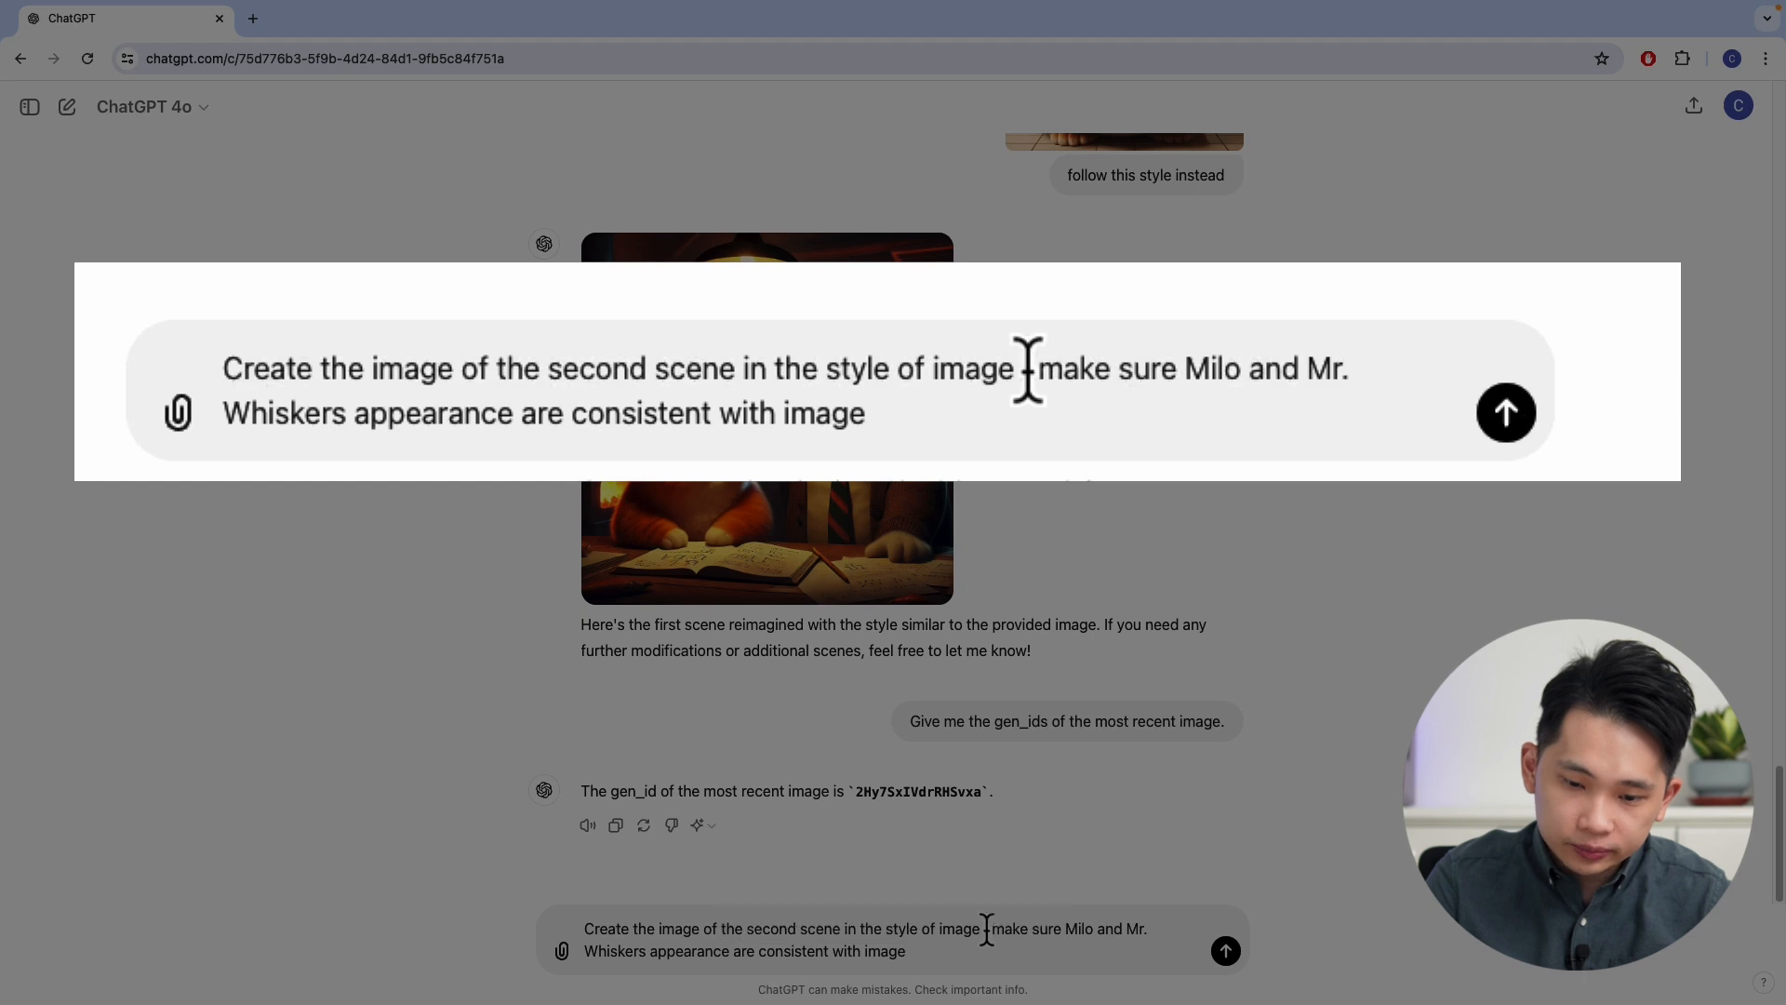
key("super+v")
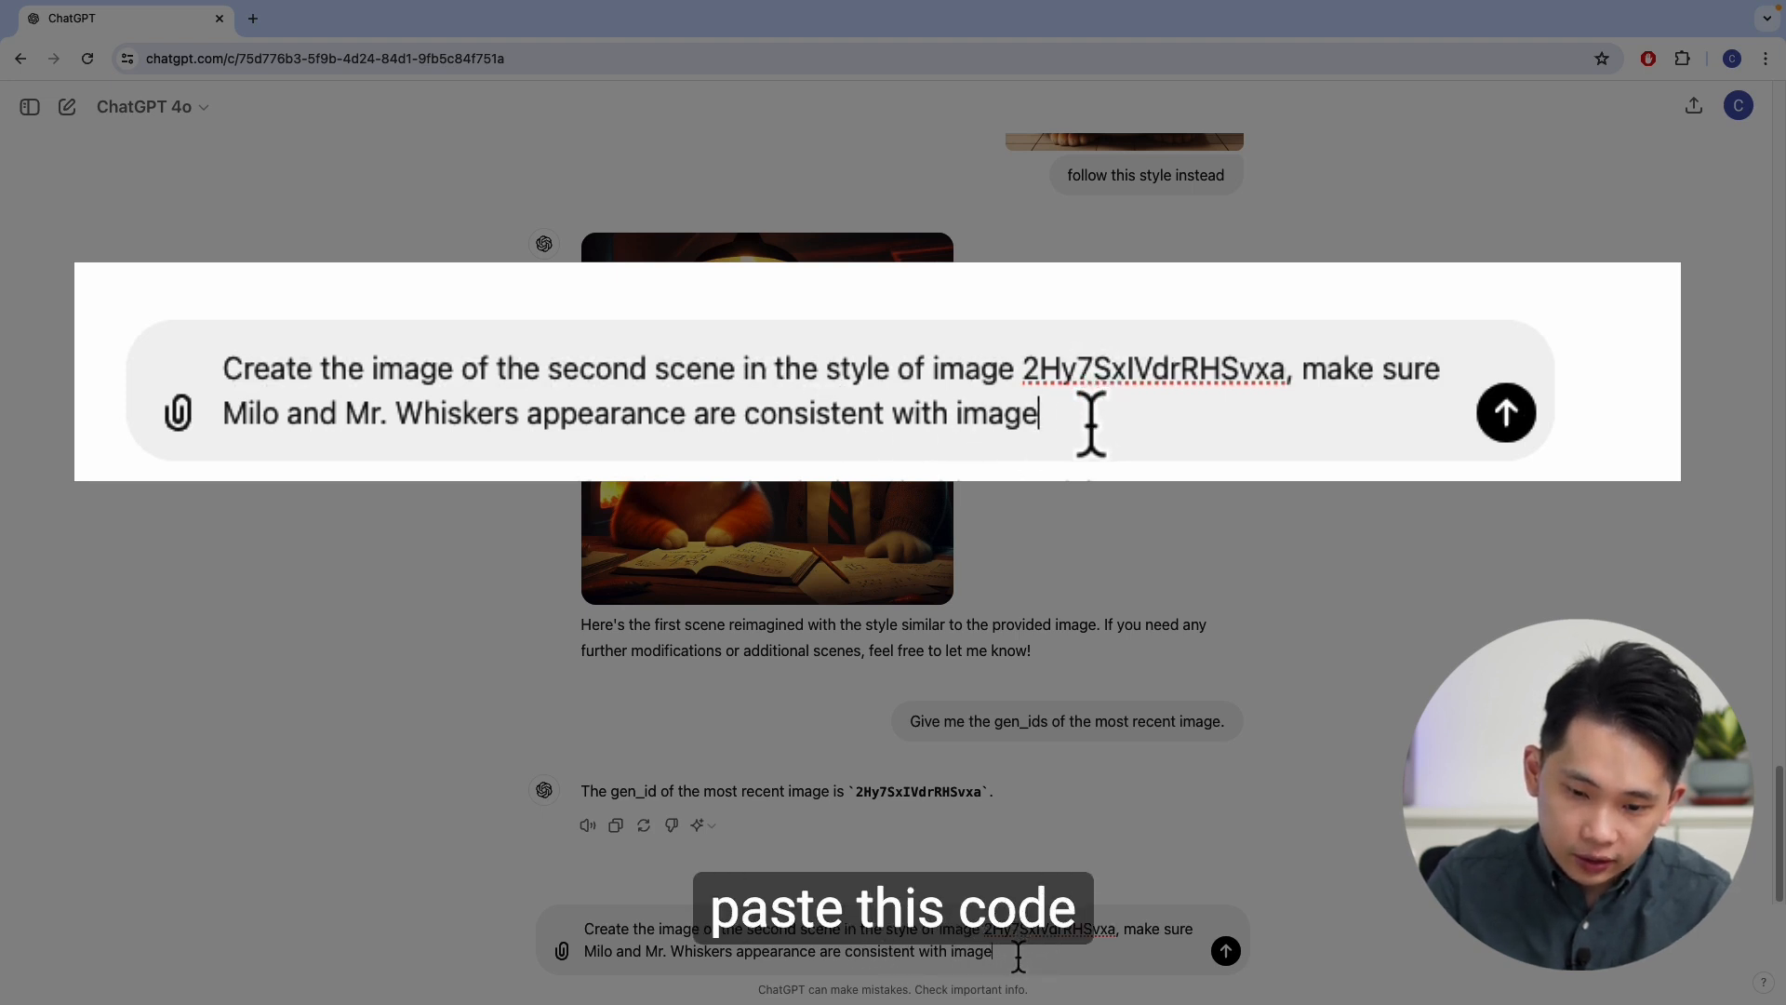
key("super+v")
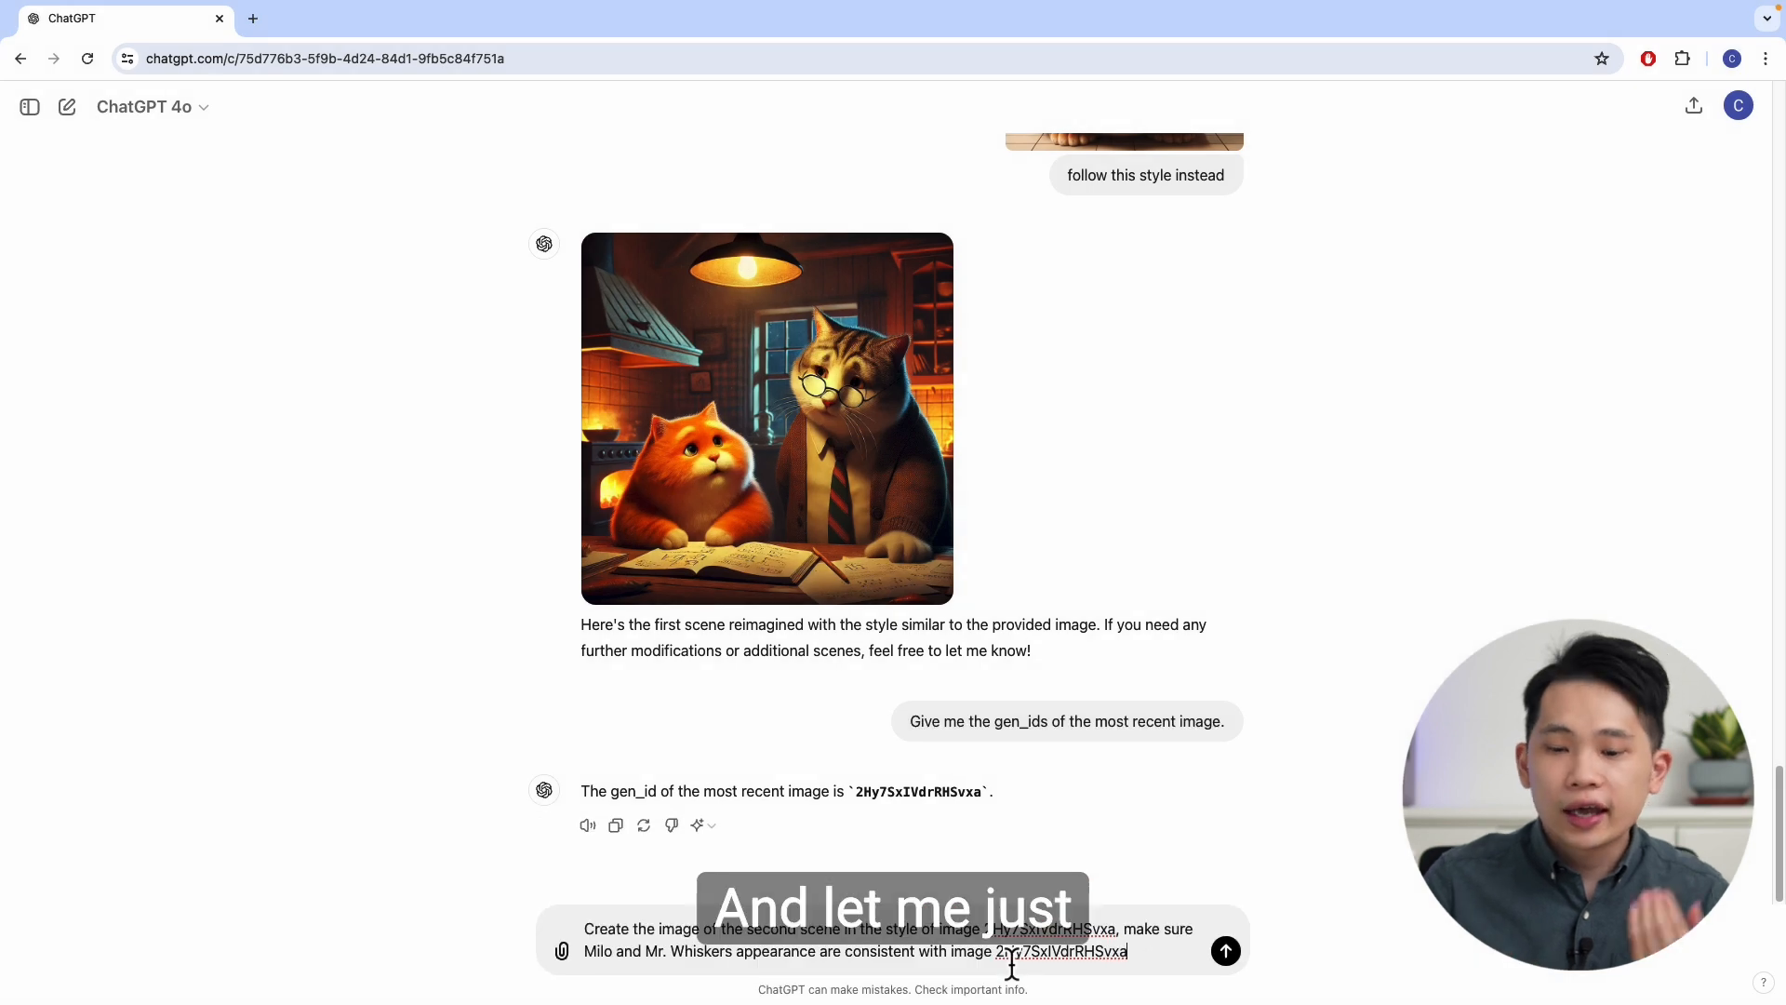
left_click(1226, 951)
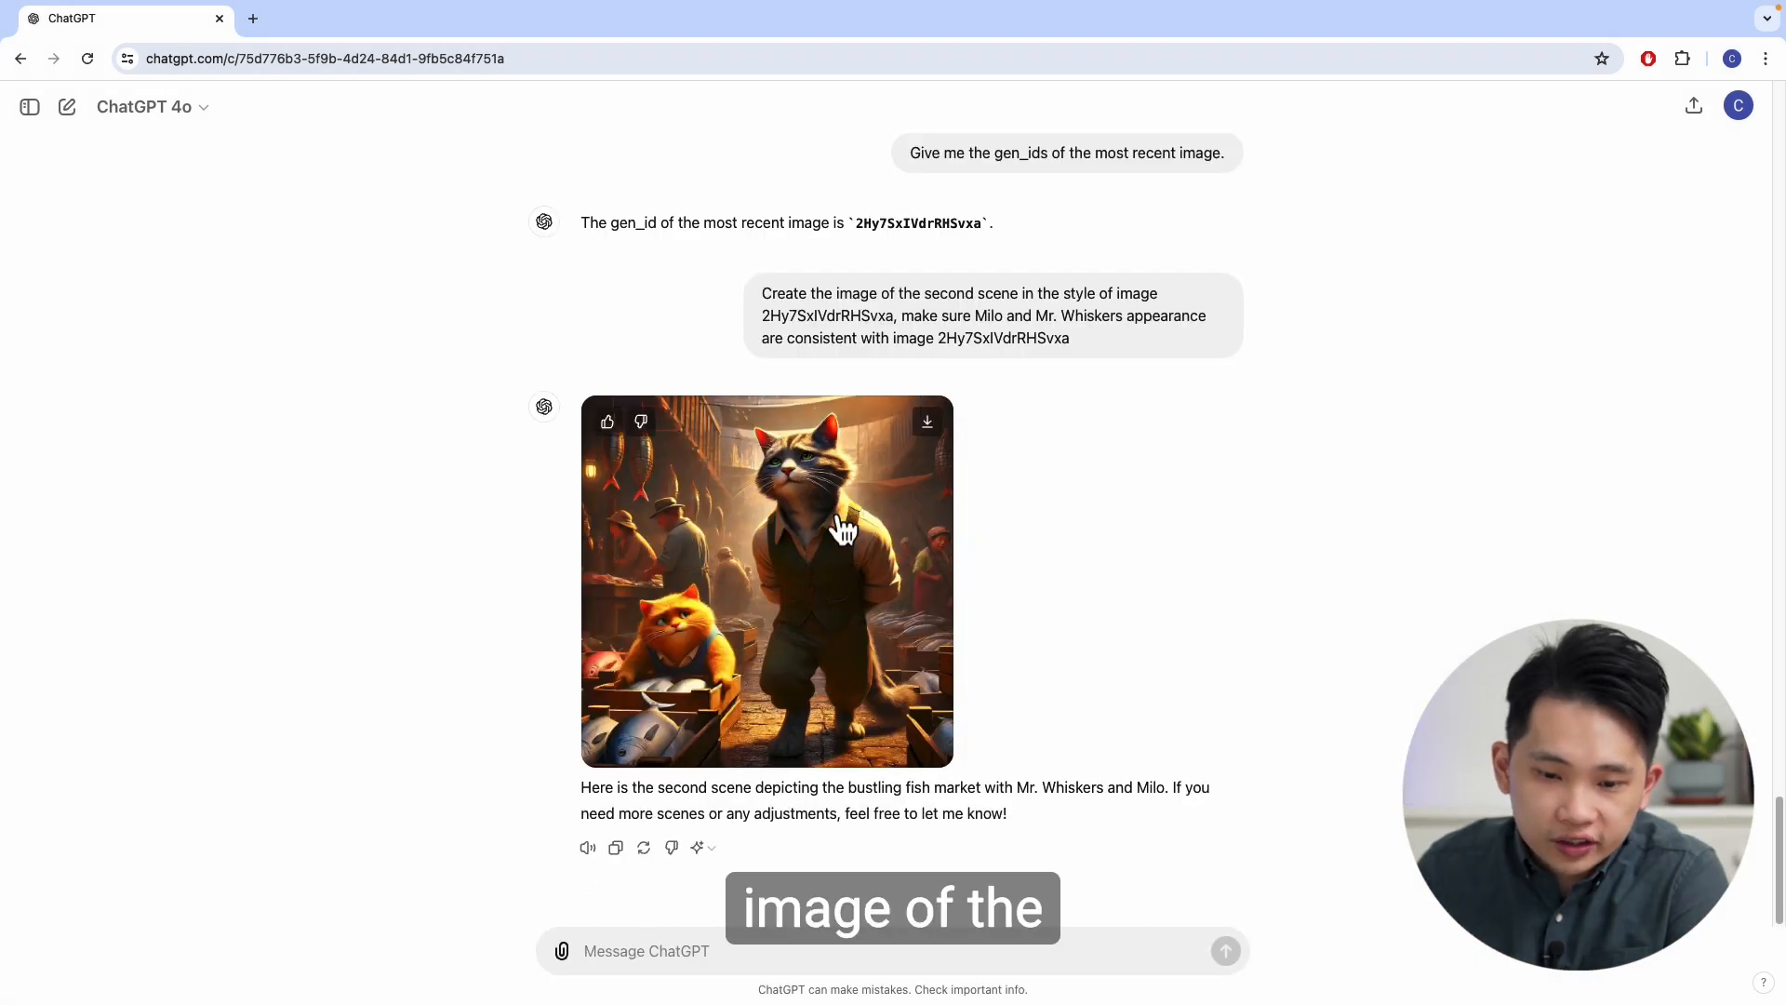
- Compare the characters in the enlarged second-scene and first-scene images, and review the Scene 2 description in the story
left_click(842, 529)
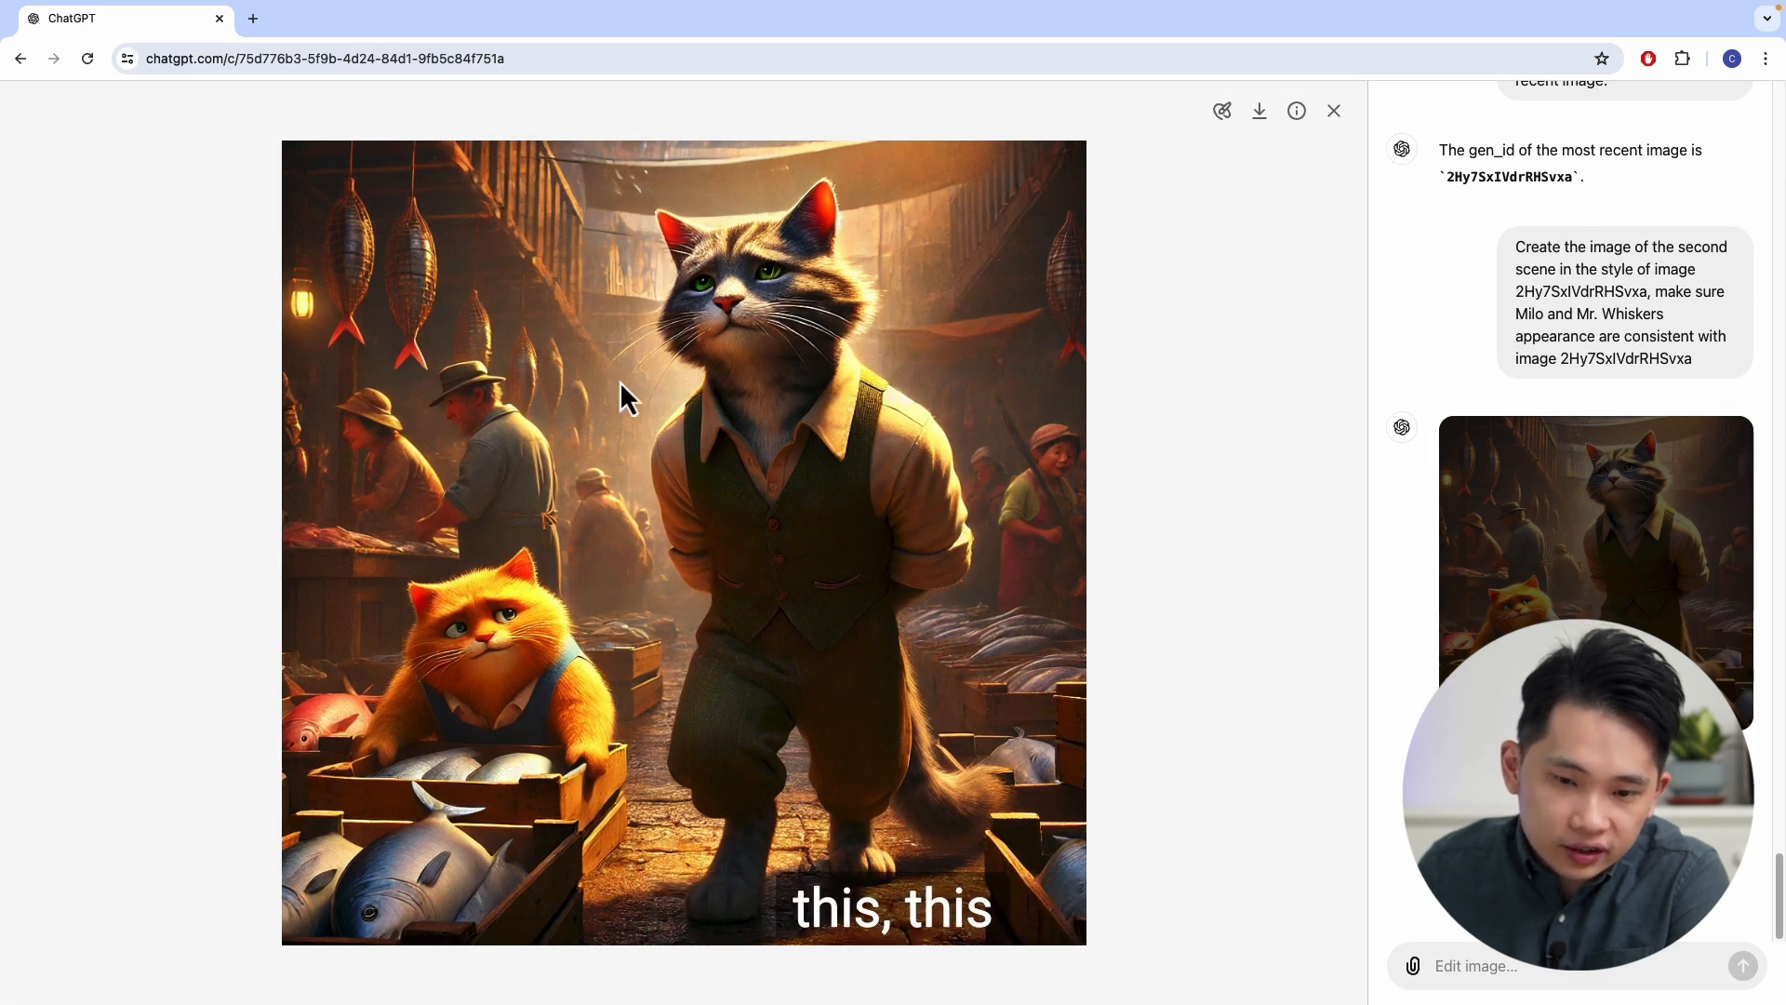
left_click(1335, 112)
scroll(1114, 594, "up", 7)
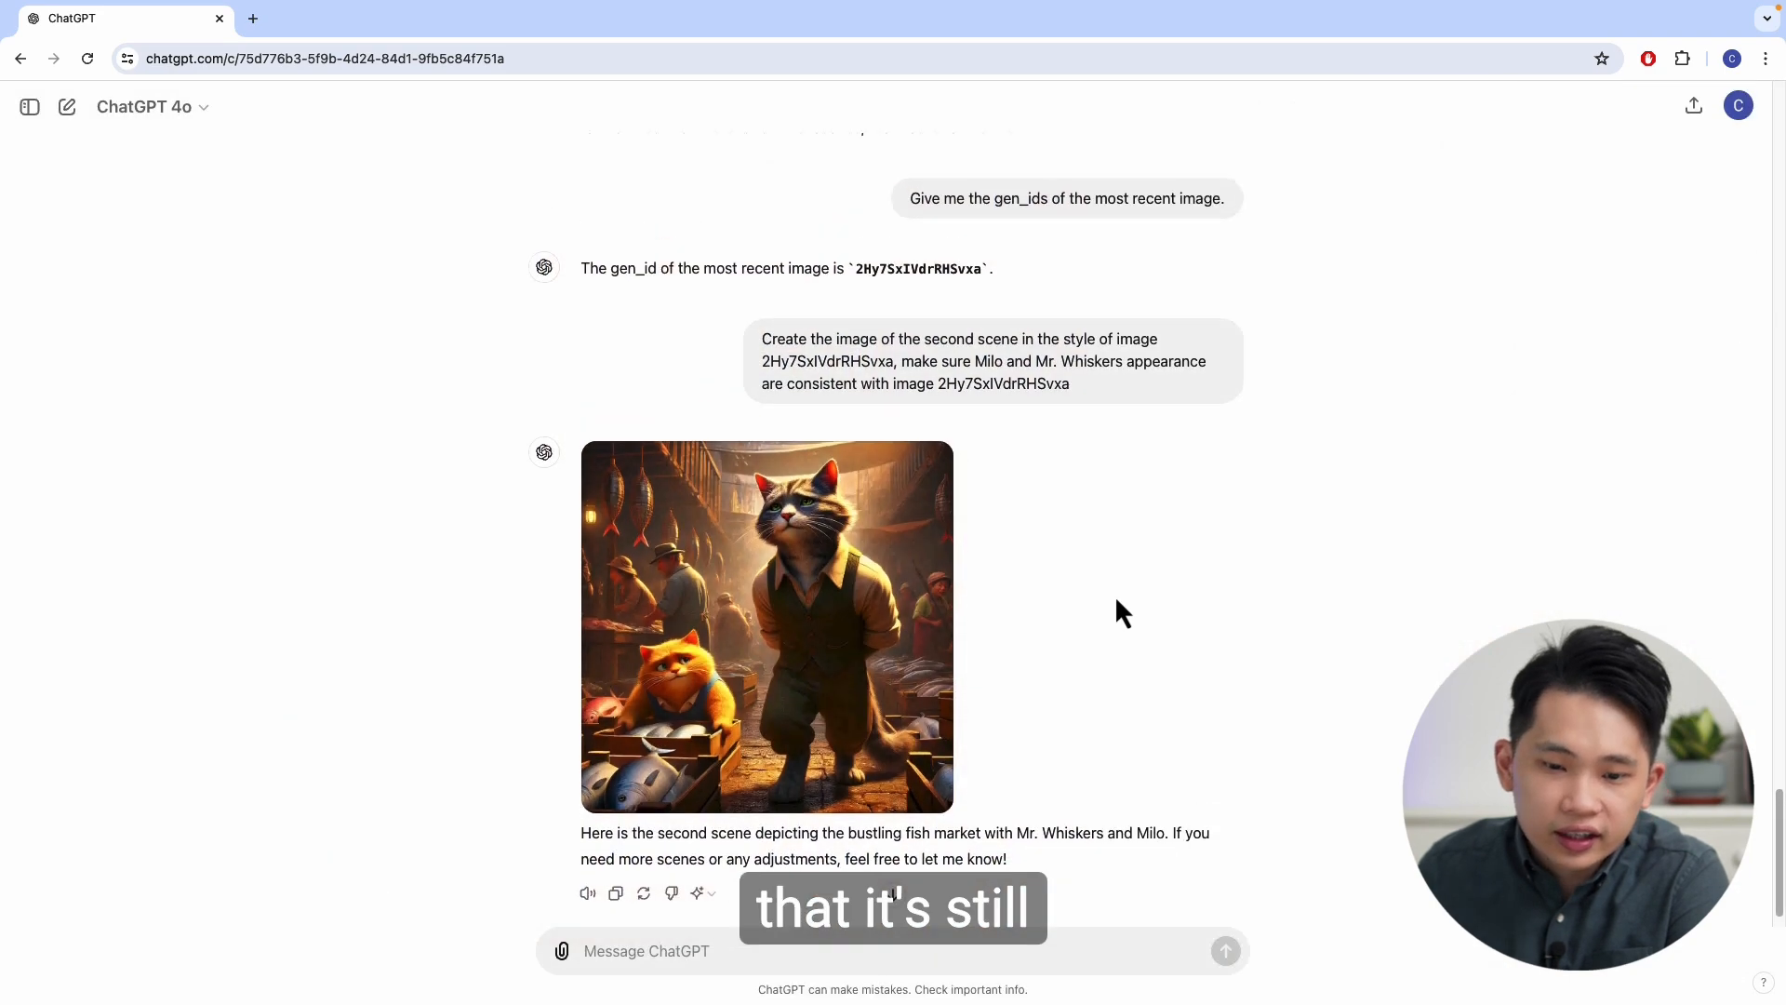
left_click(824, 475)
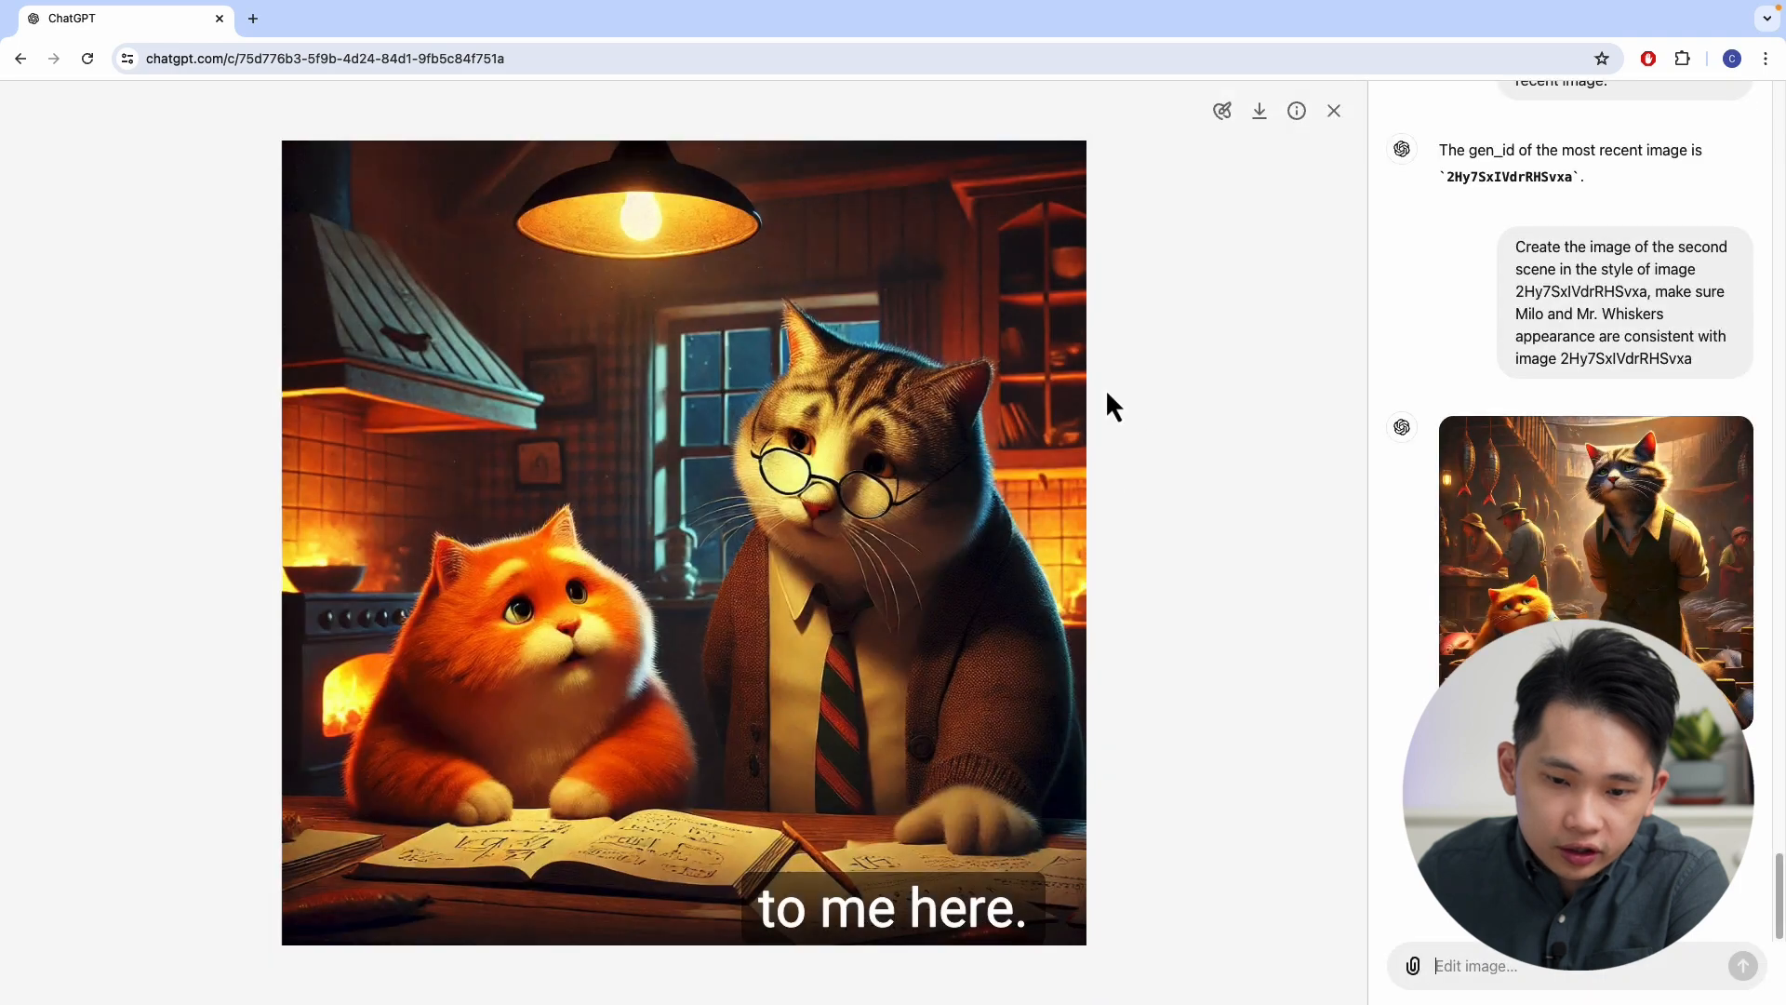
left_click(1335, 112)
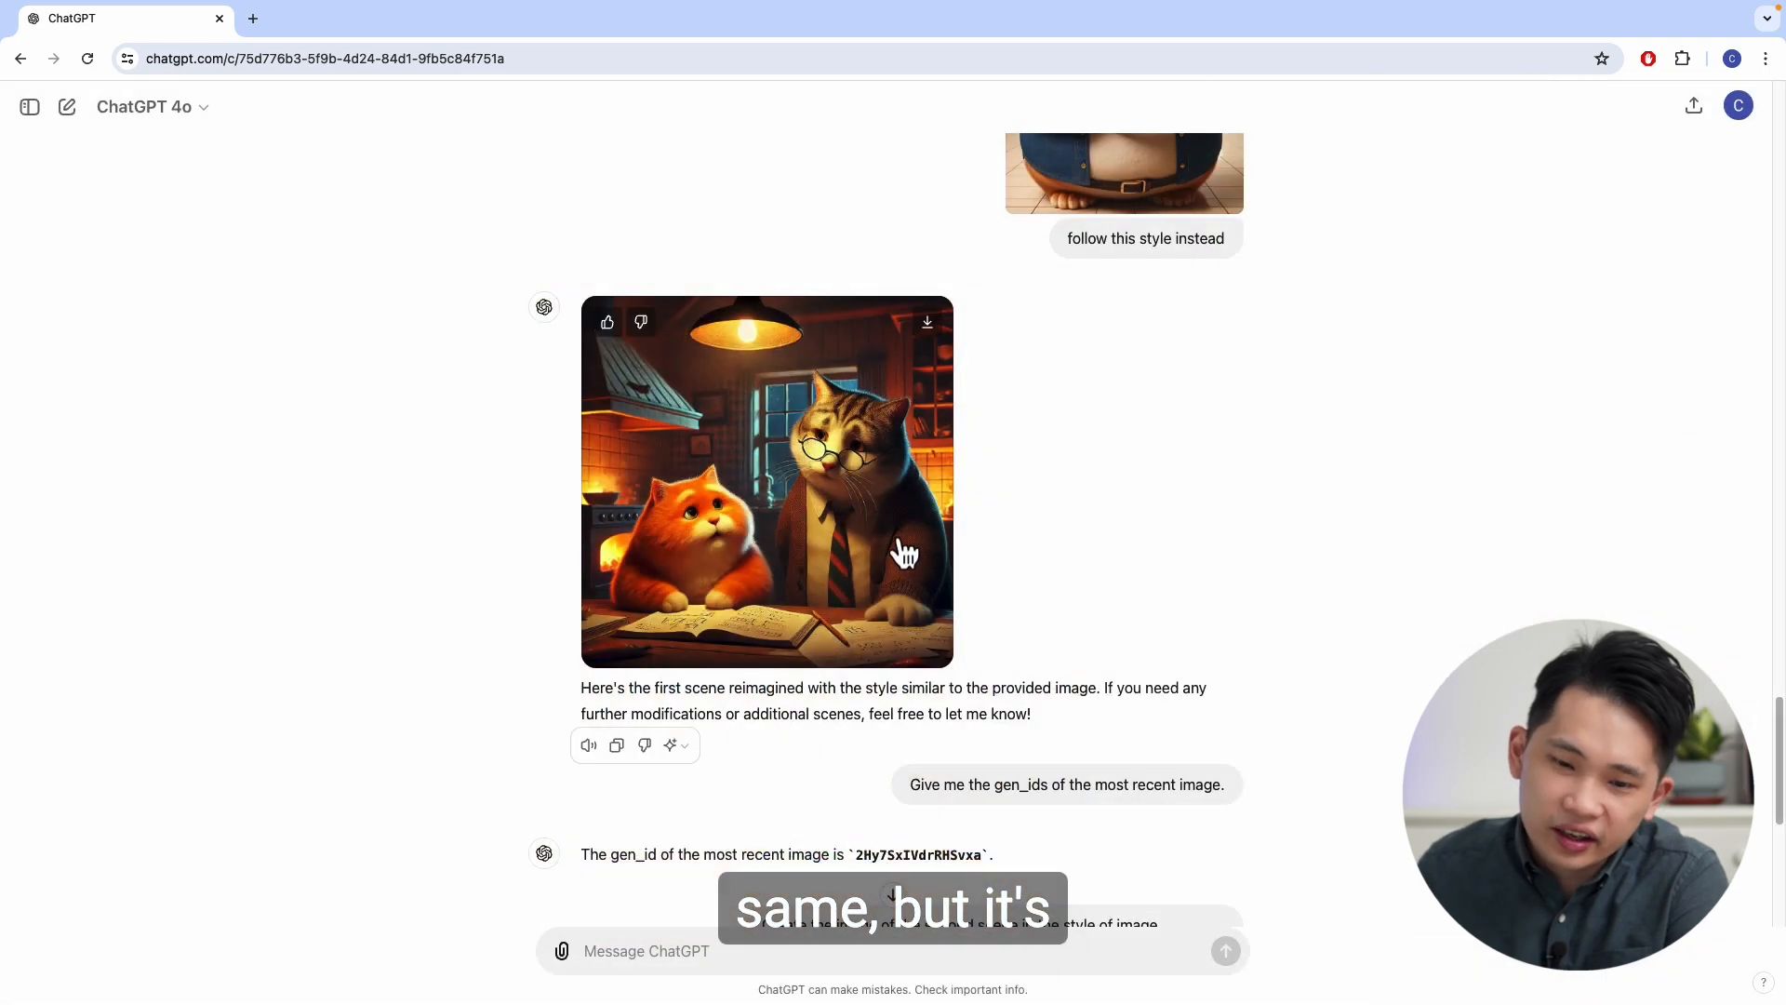
scroll(897, 549, "down", 6)
scroll(893, 498, "down", 1)
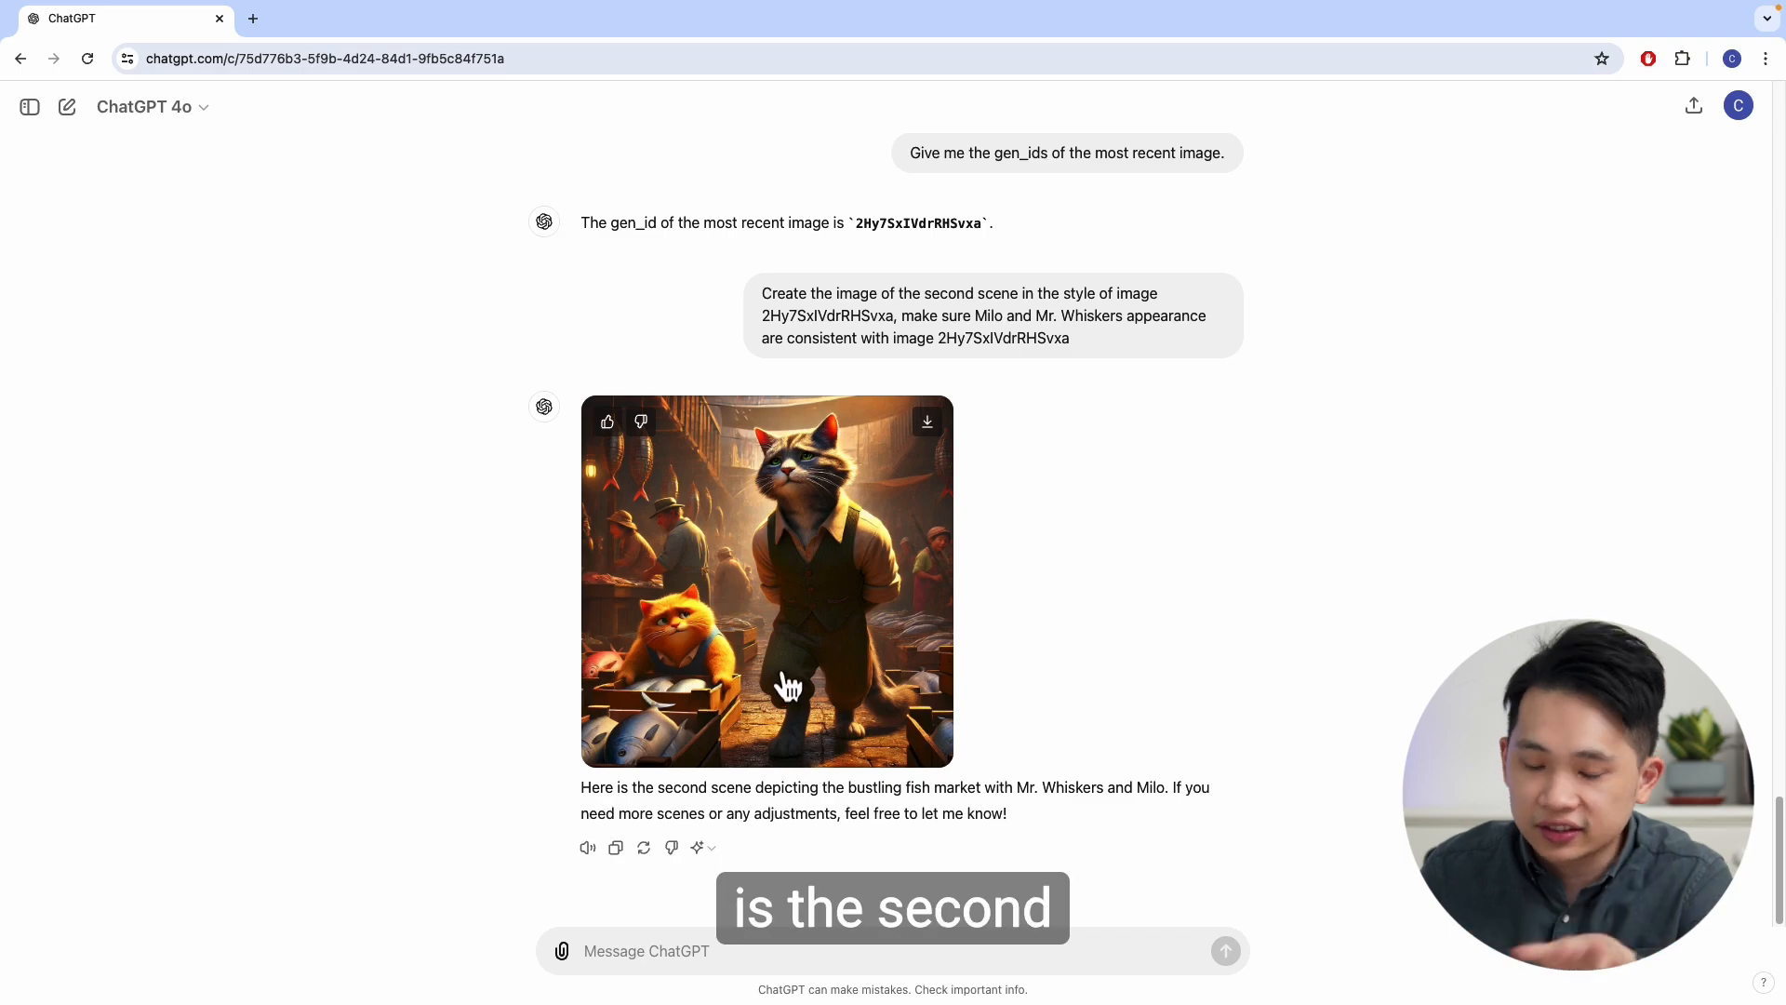
scroll(837, 693, "up", 15)
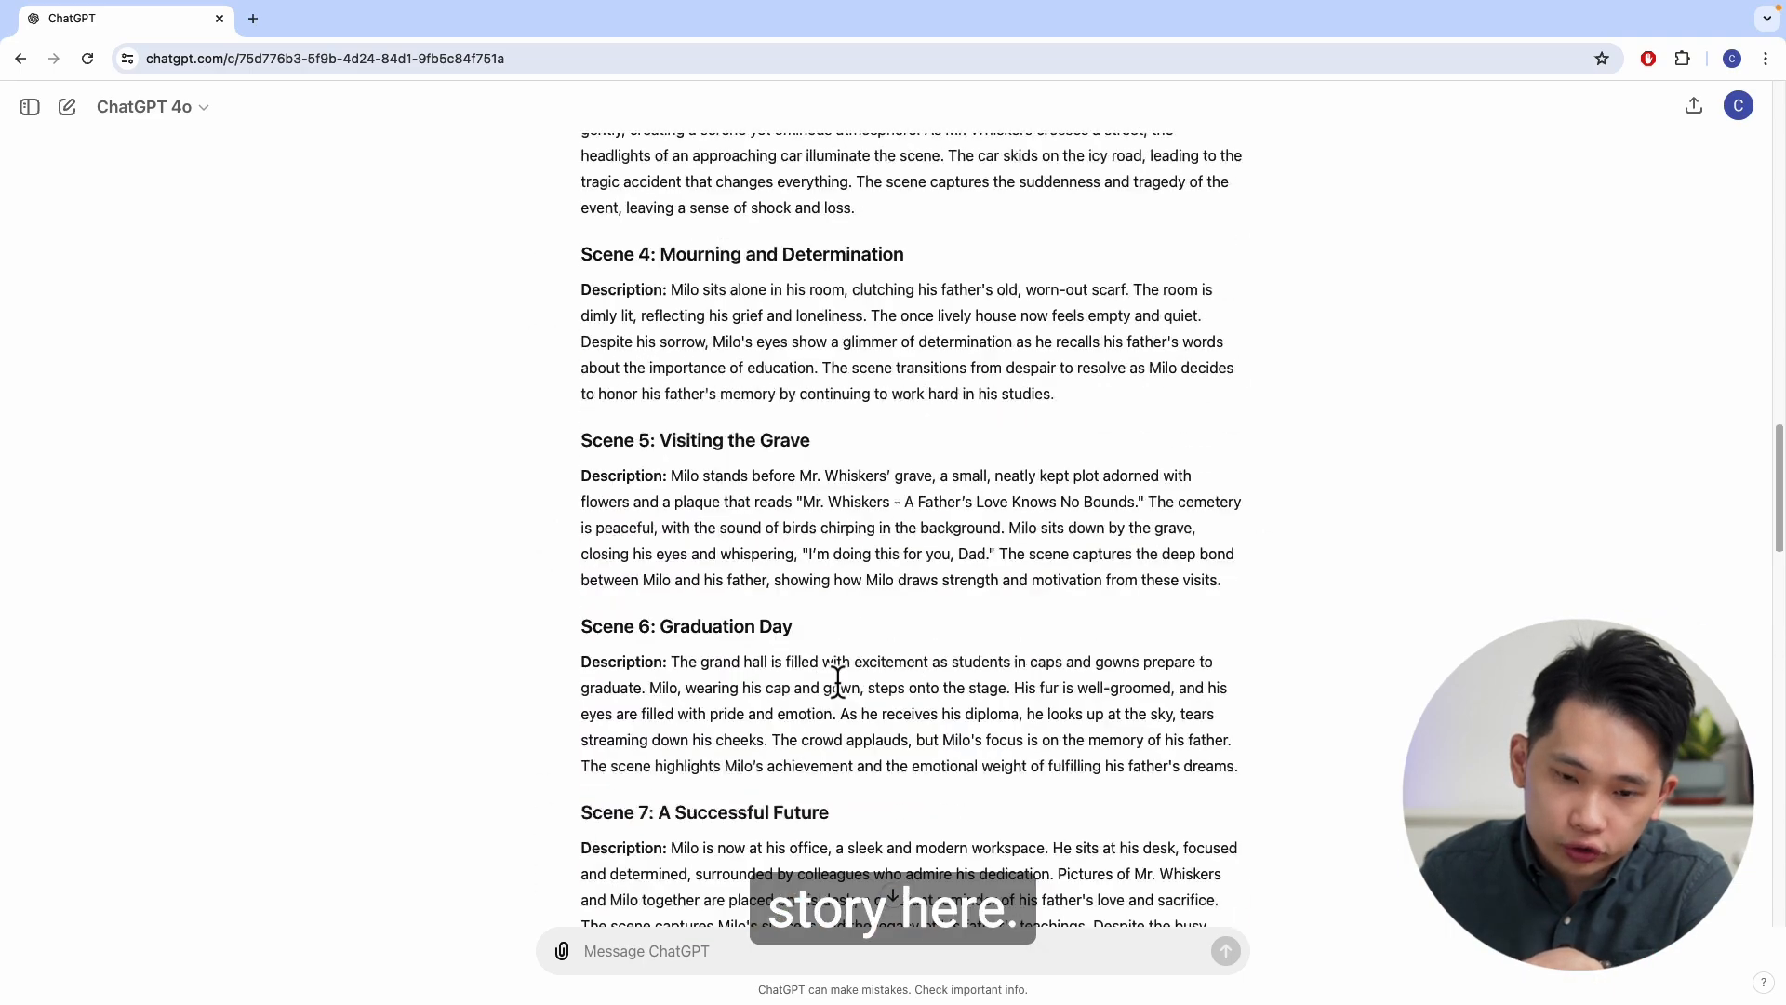
scroll(837, 684, "up", 4)
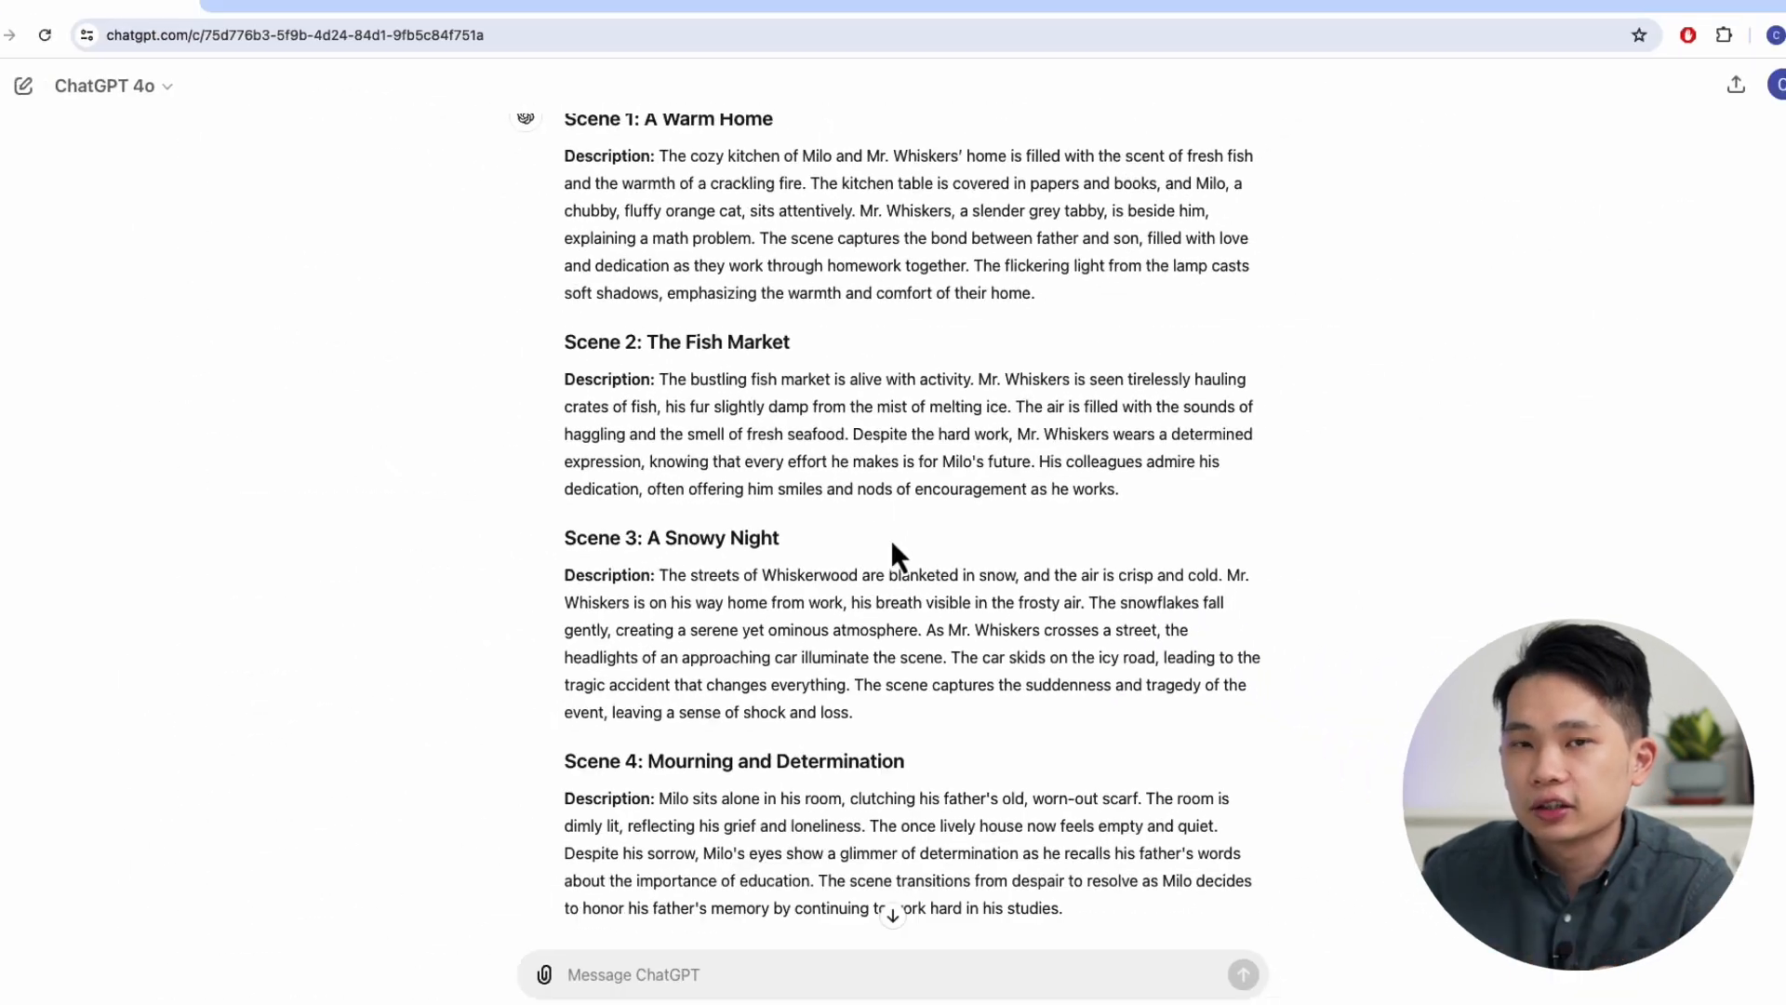
- Send "remove milo from the scene since we just need his dad working hard in the scene" and view the regenerated image enlarged
scroll(893, 596, "down", 15)
scroll(902, 569, "down", 20)
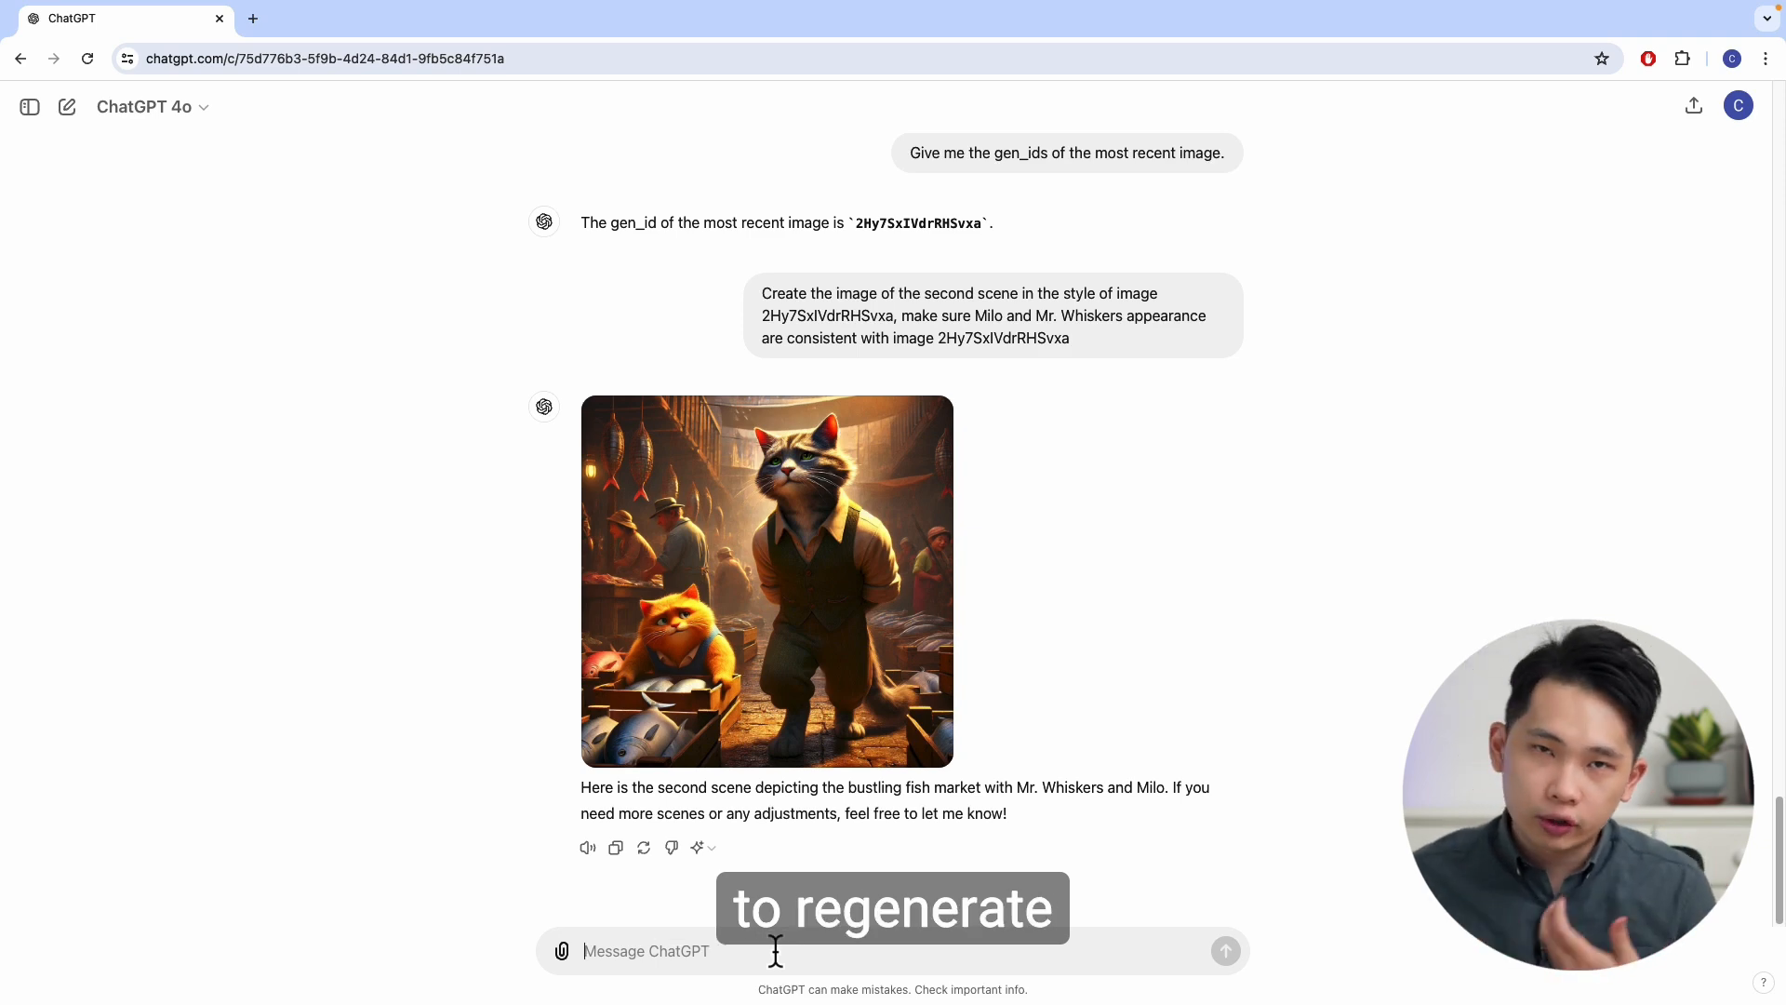
type("remo")
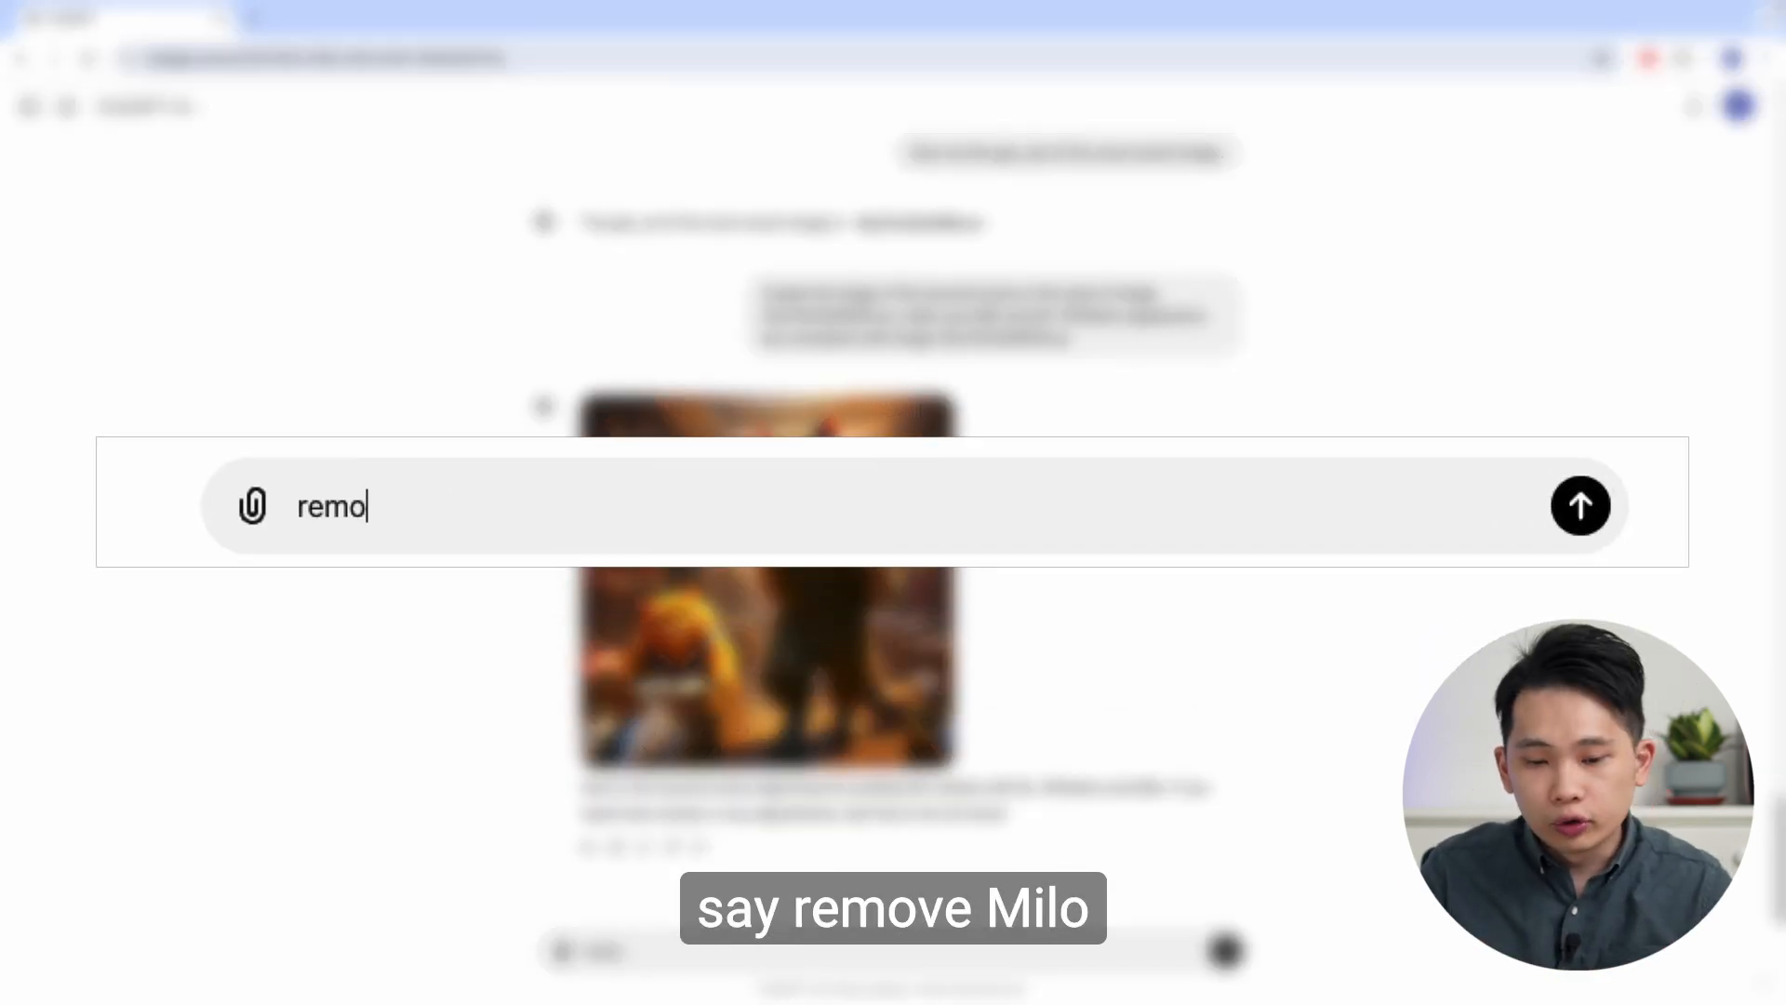
type("ve milo from the scen")
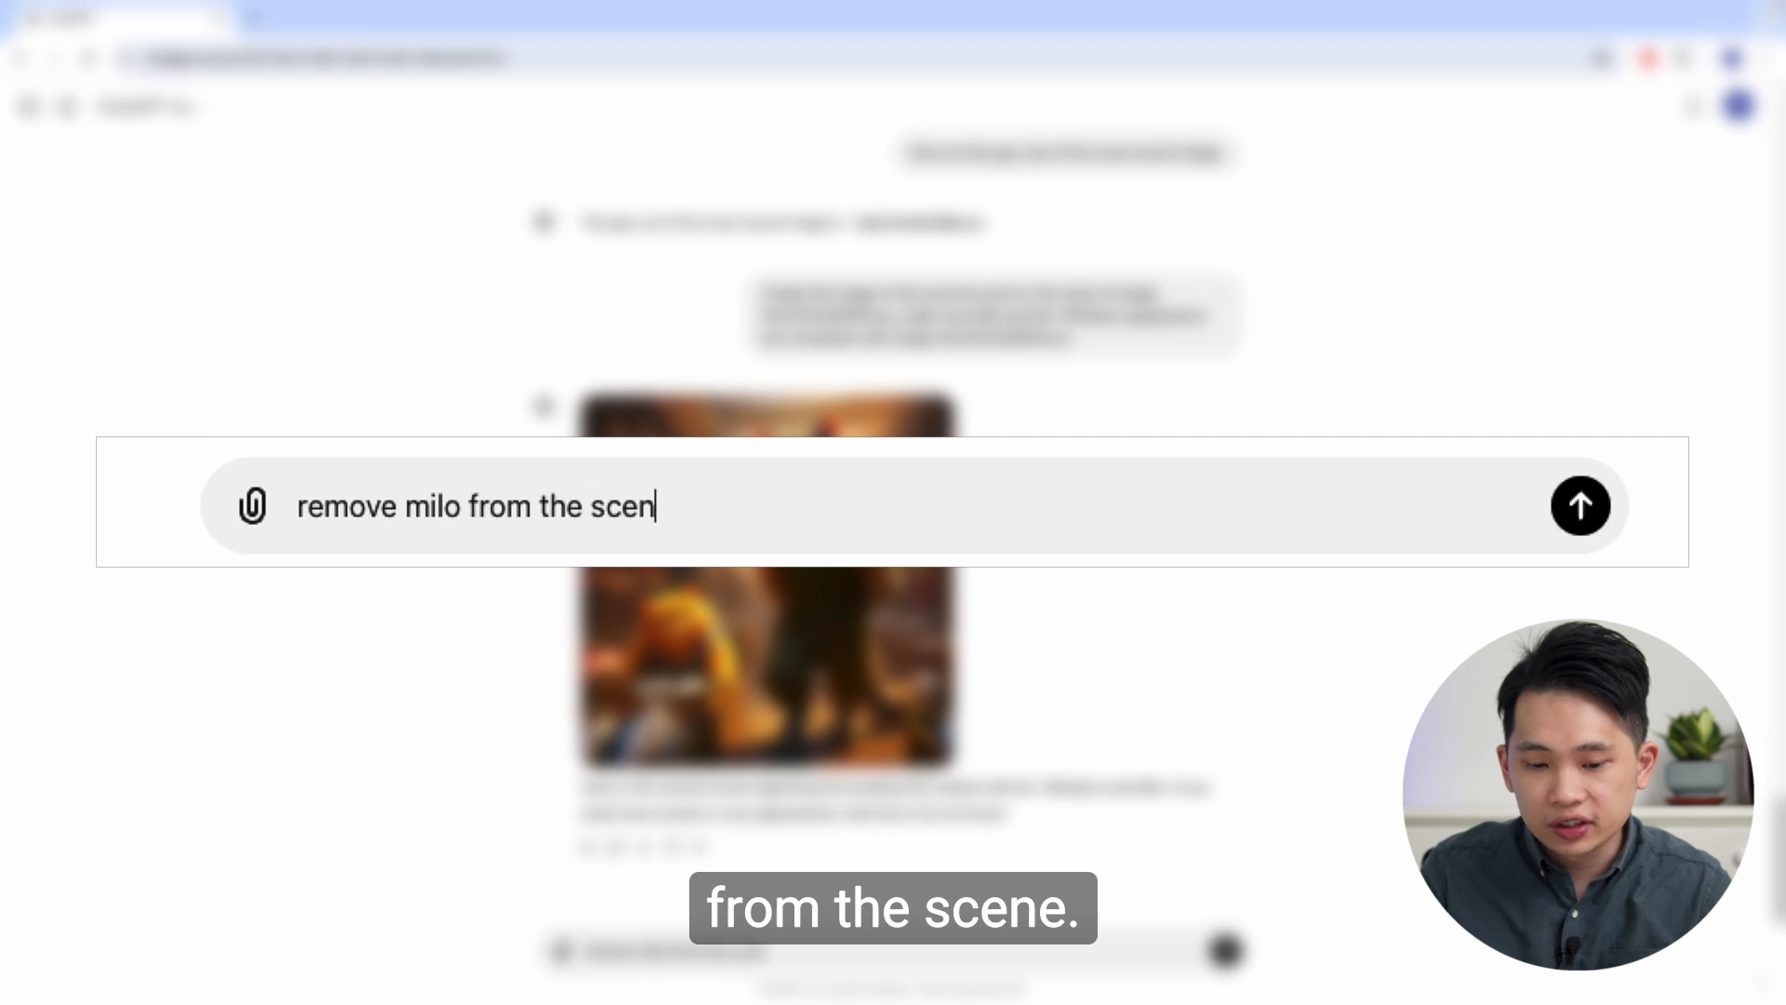
type("e since we just")
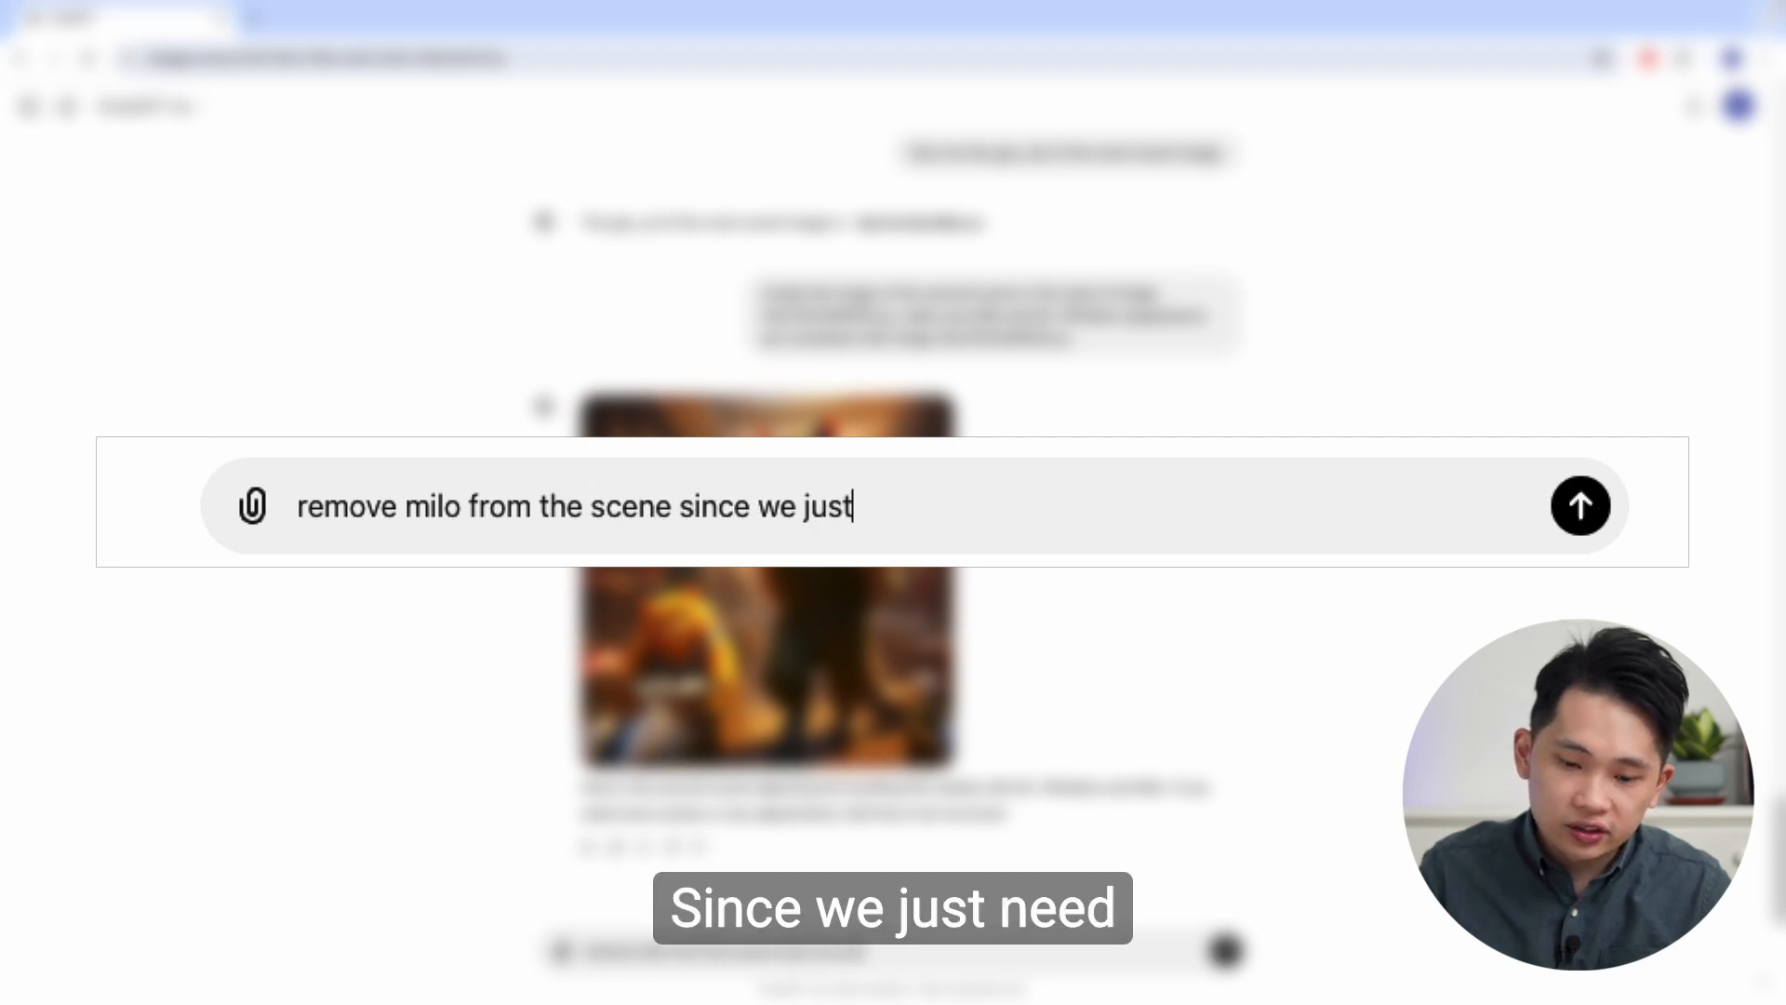
type(" need his dad work")
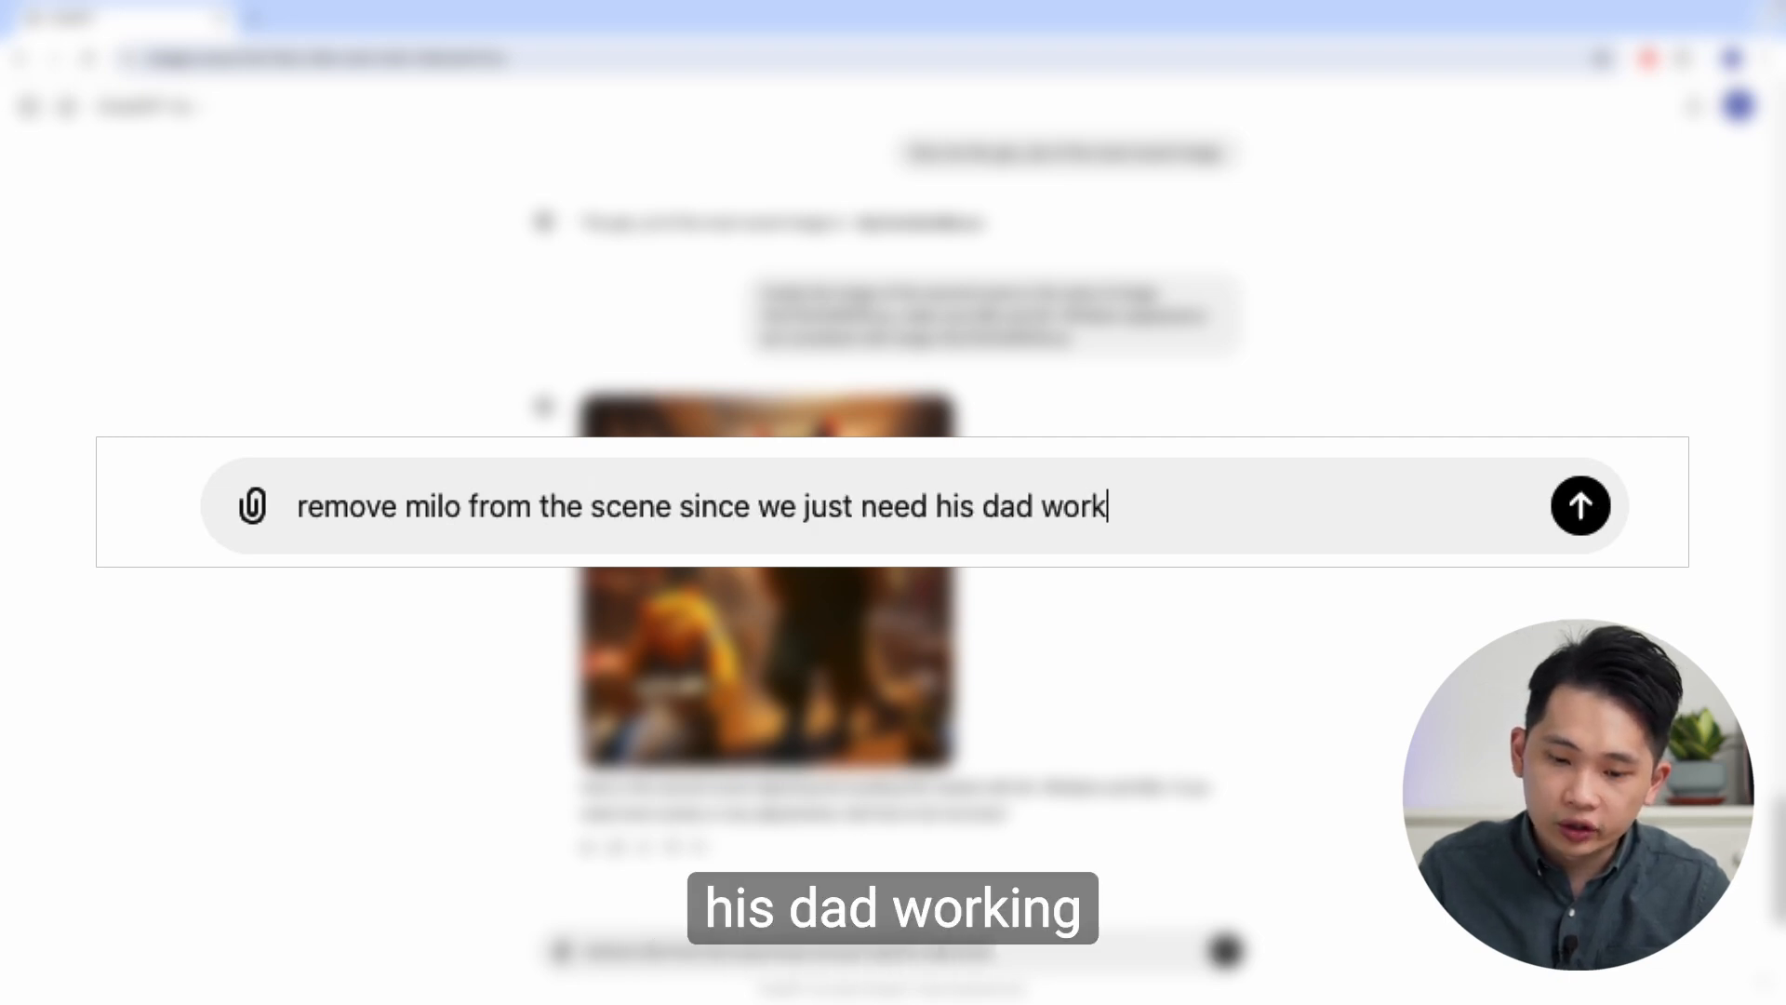
type("ing hard in the scene")
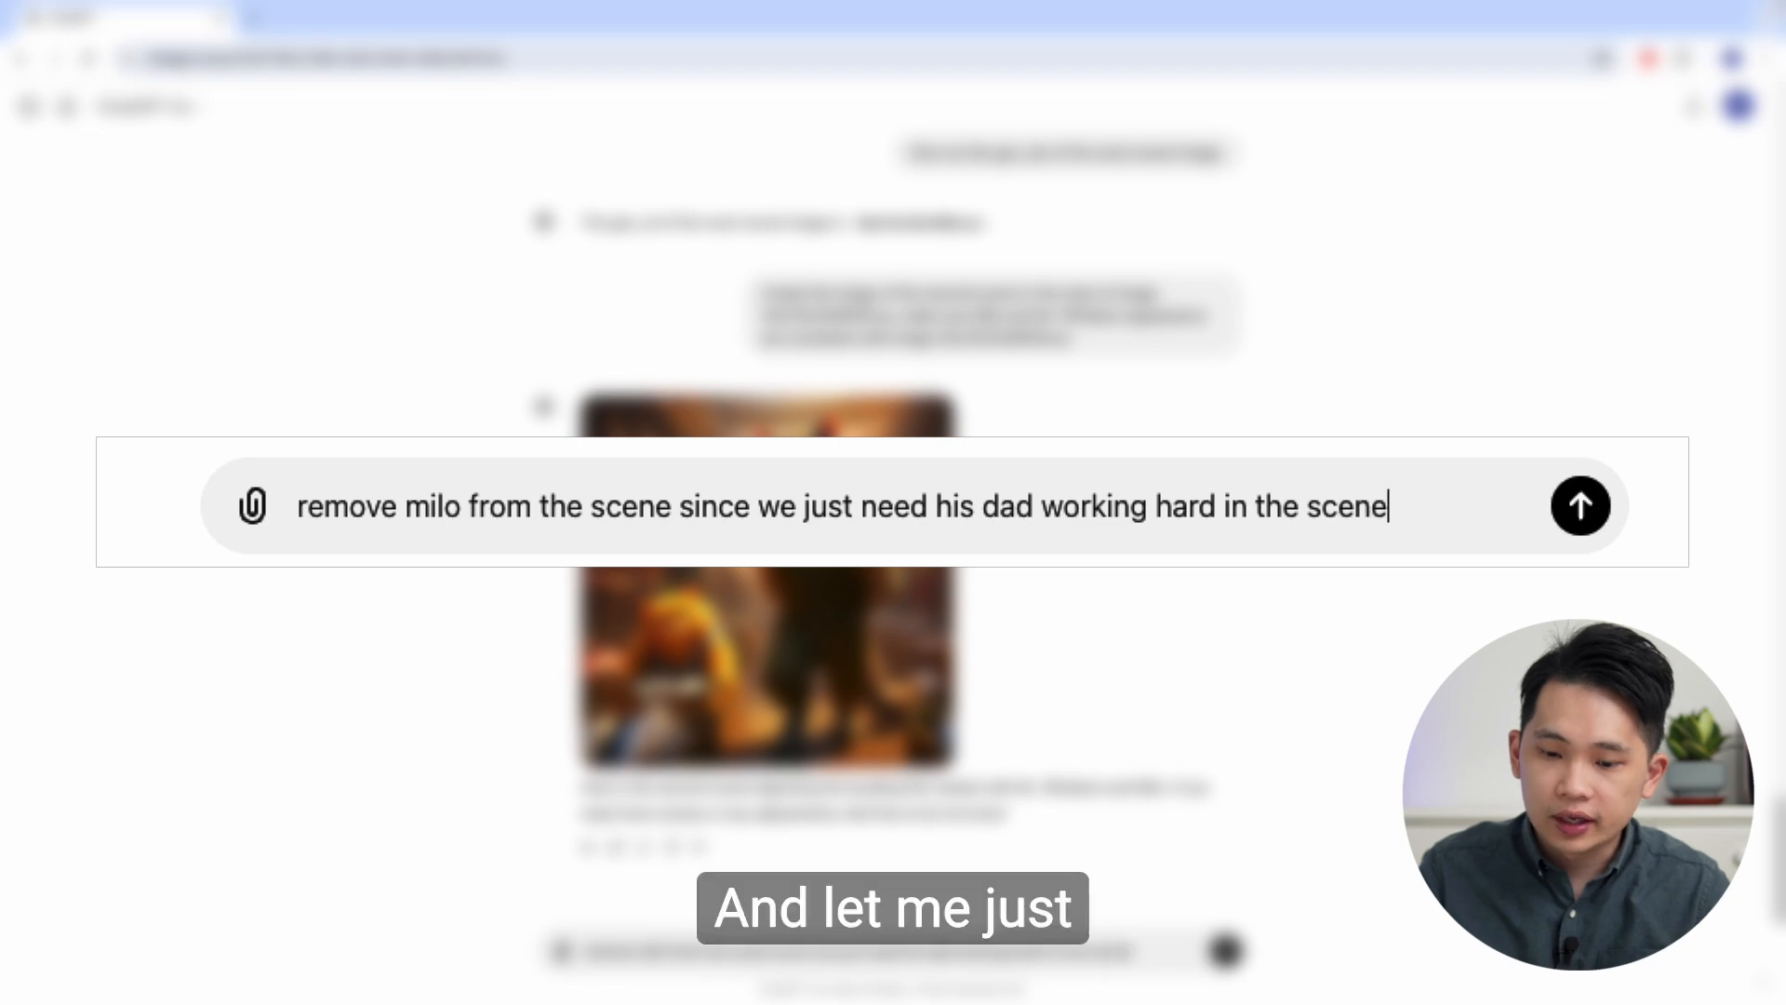
key("Return")
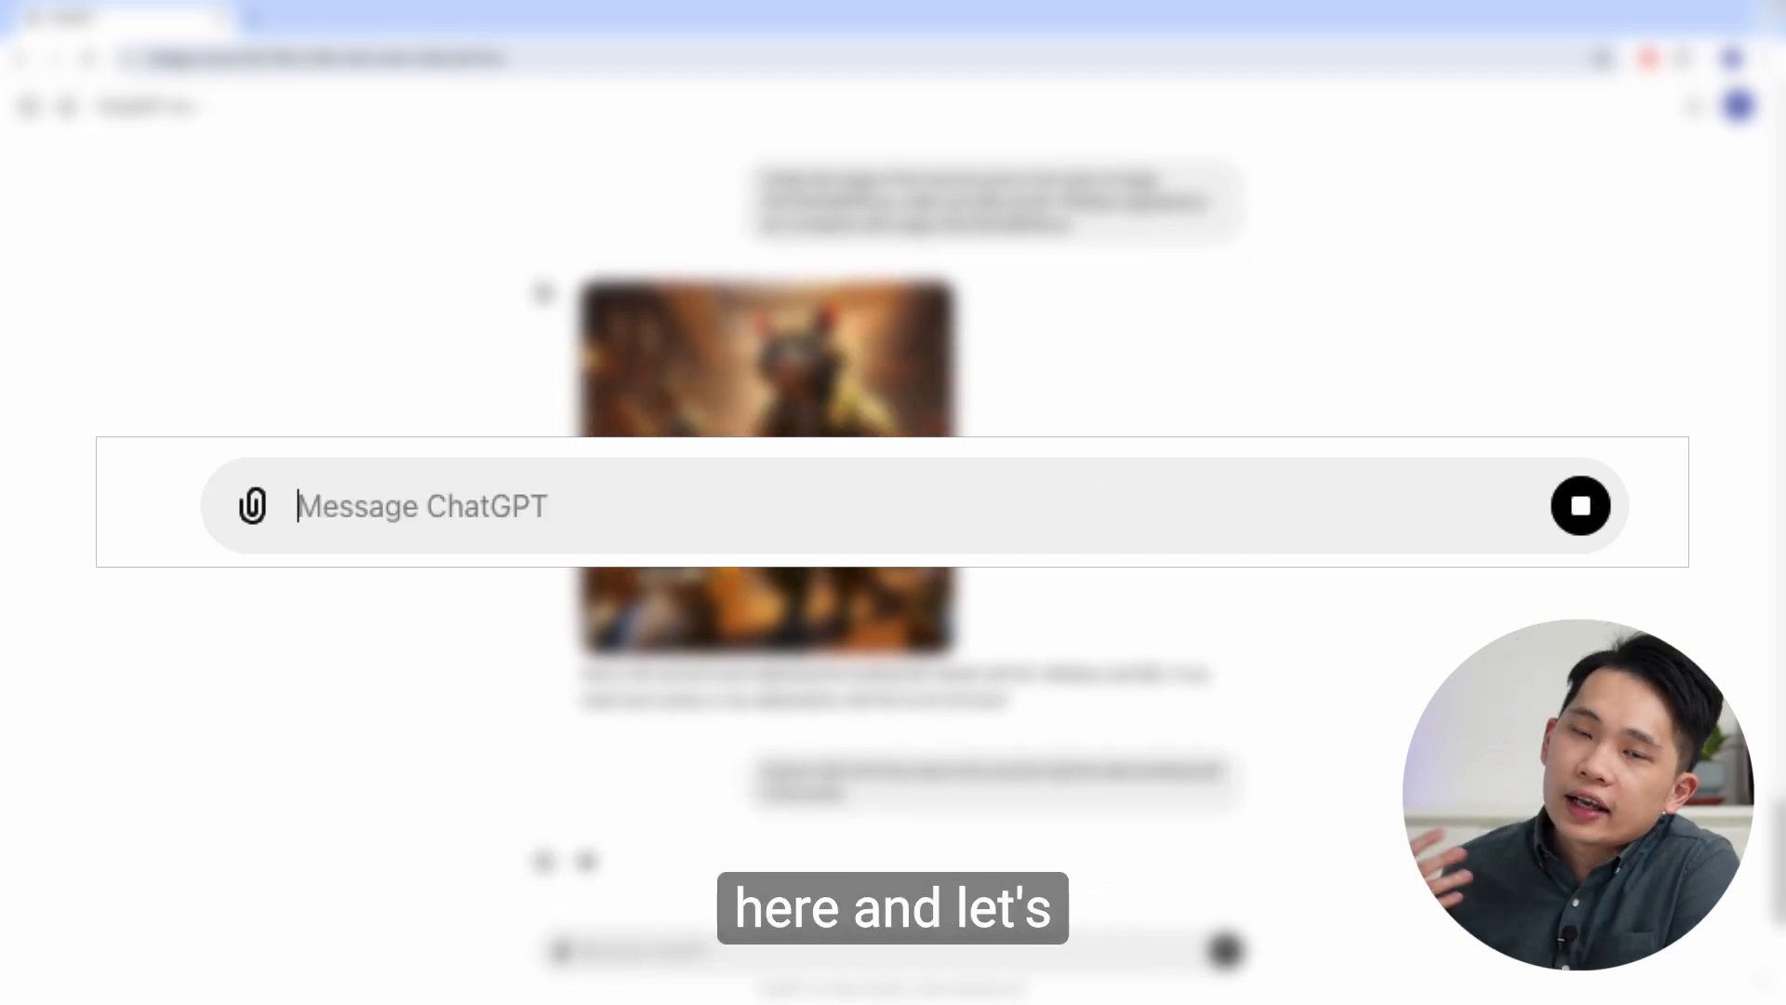
left_click(906, 586)
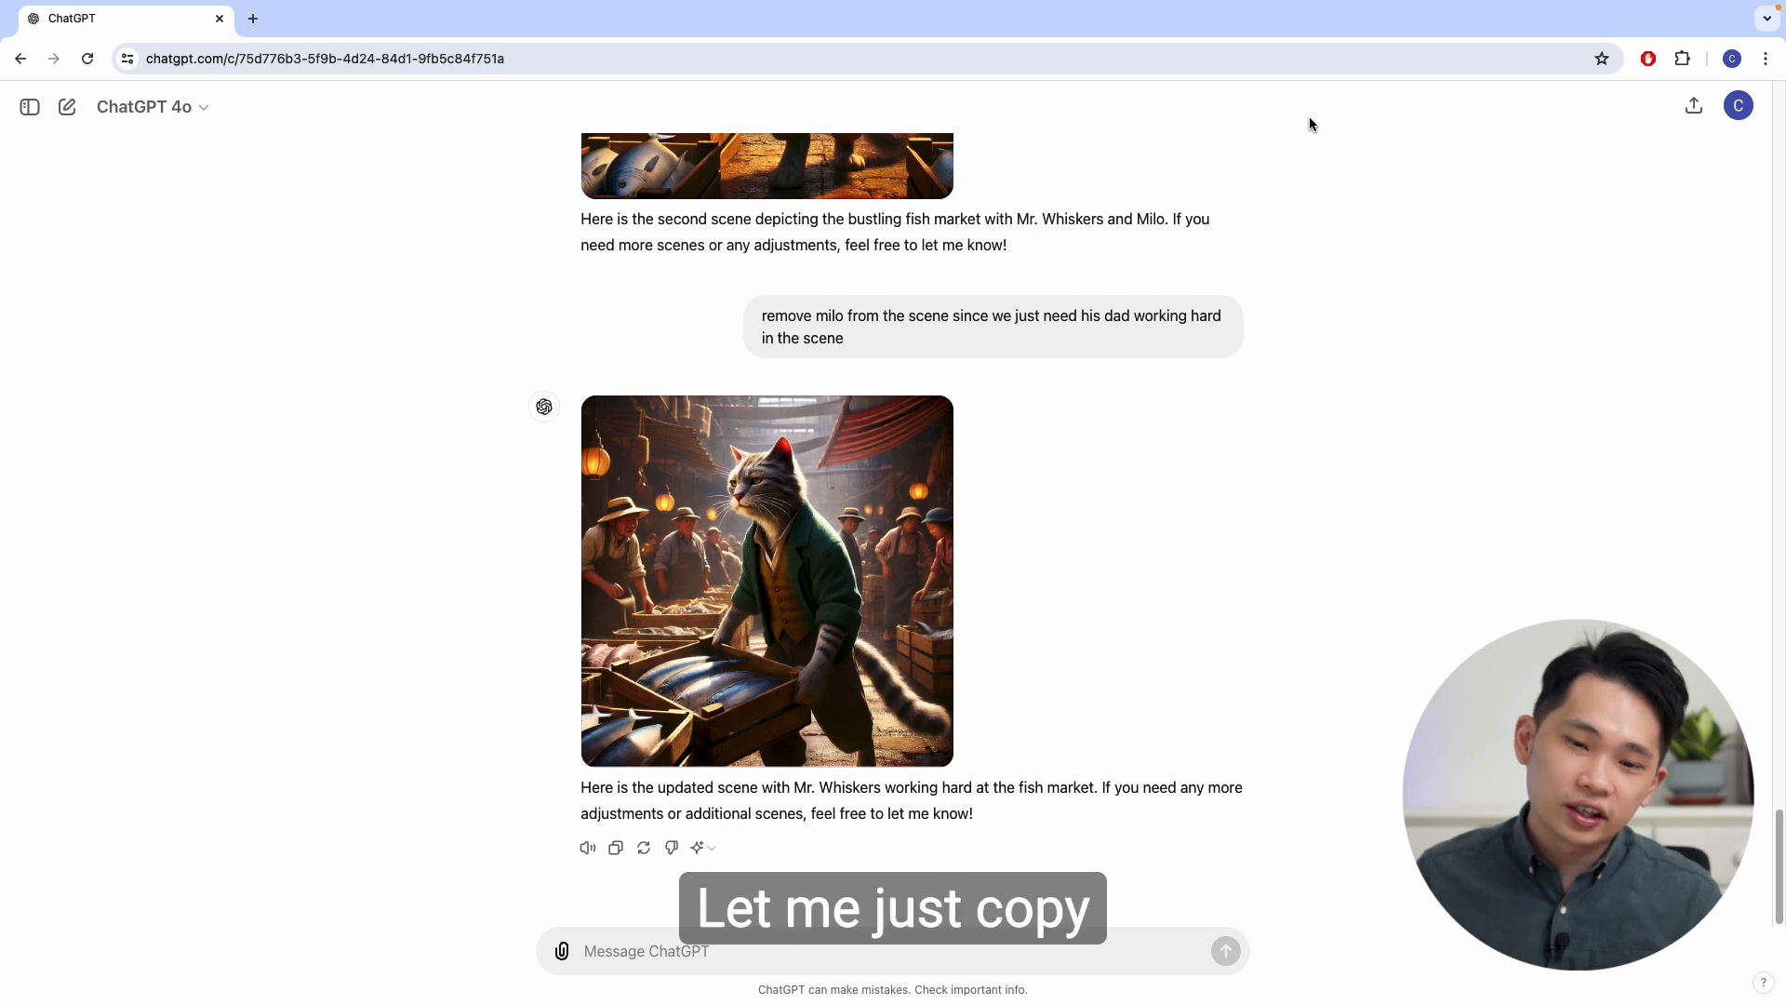
- Copy the earlier second-scene prompt with its gen_id references and paste it as a new message draft
scroll(1148, 586, "up", 6)
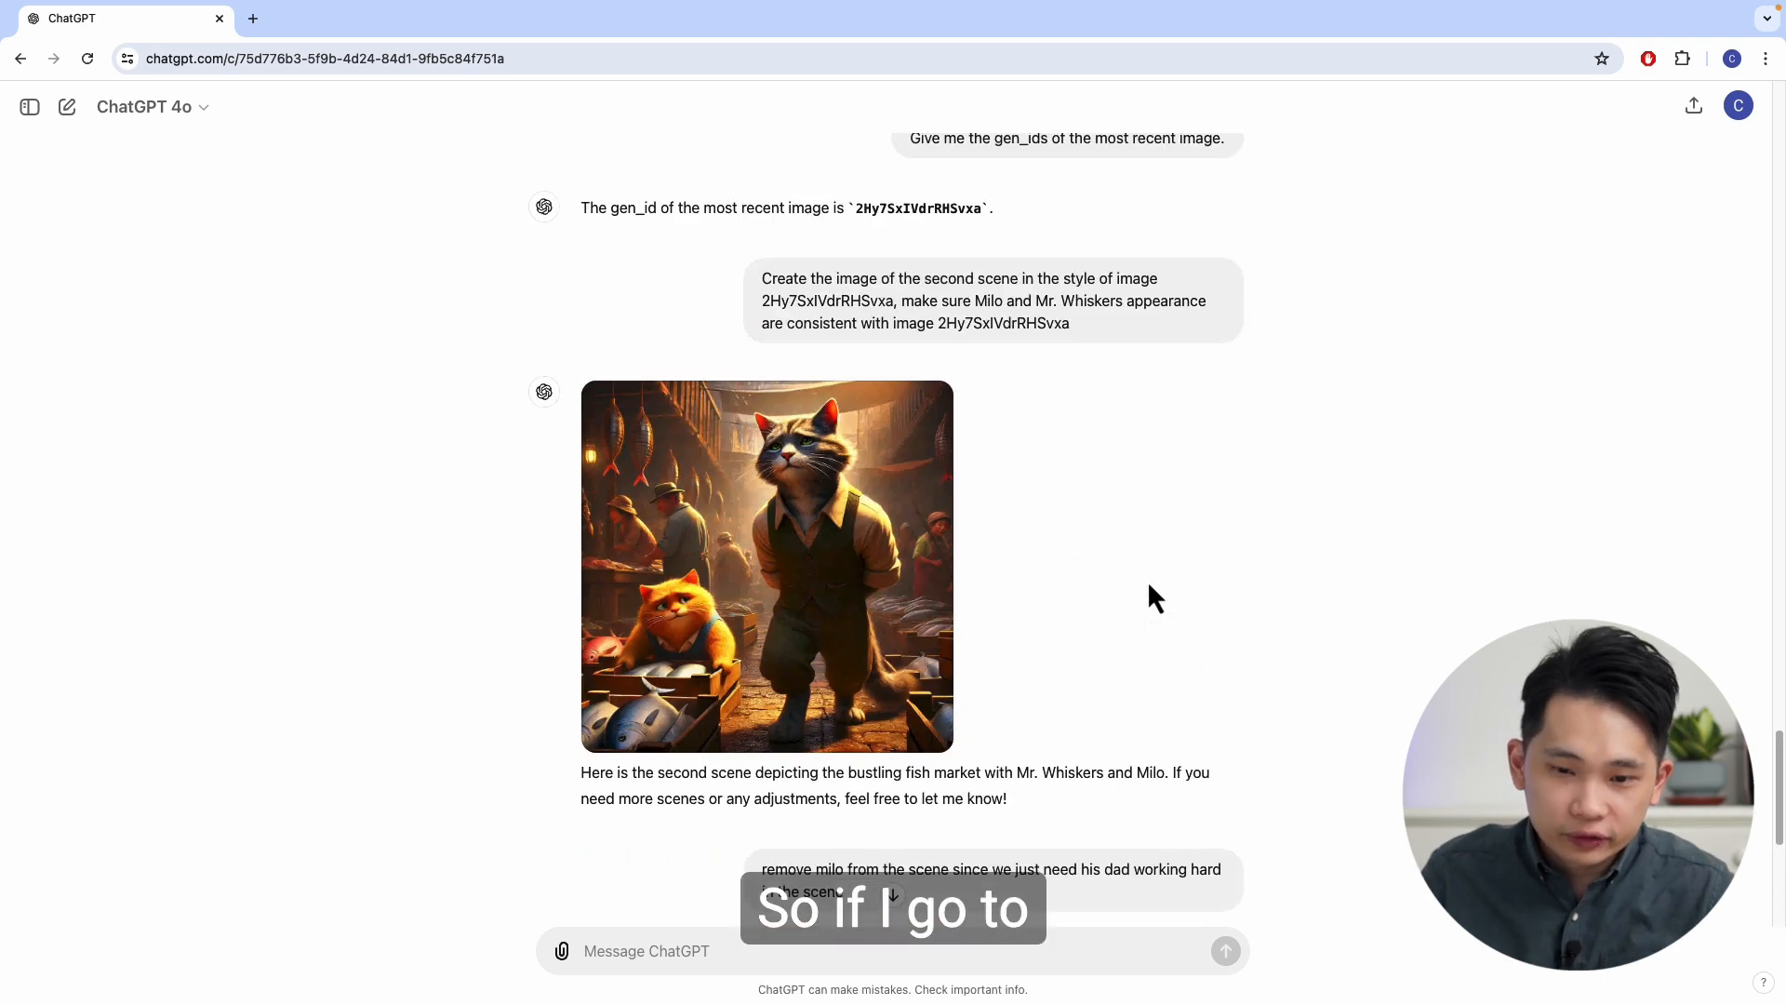
triple_click(951, 314)
key("ctrl+c")
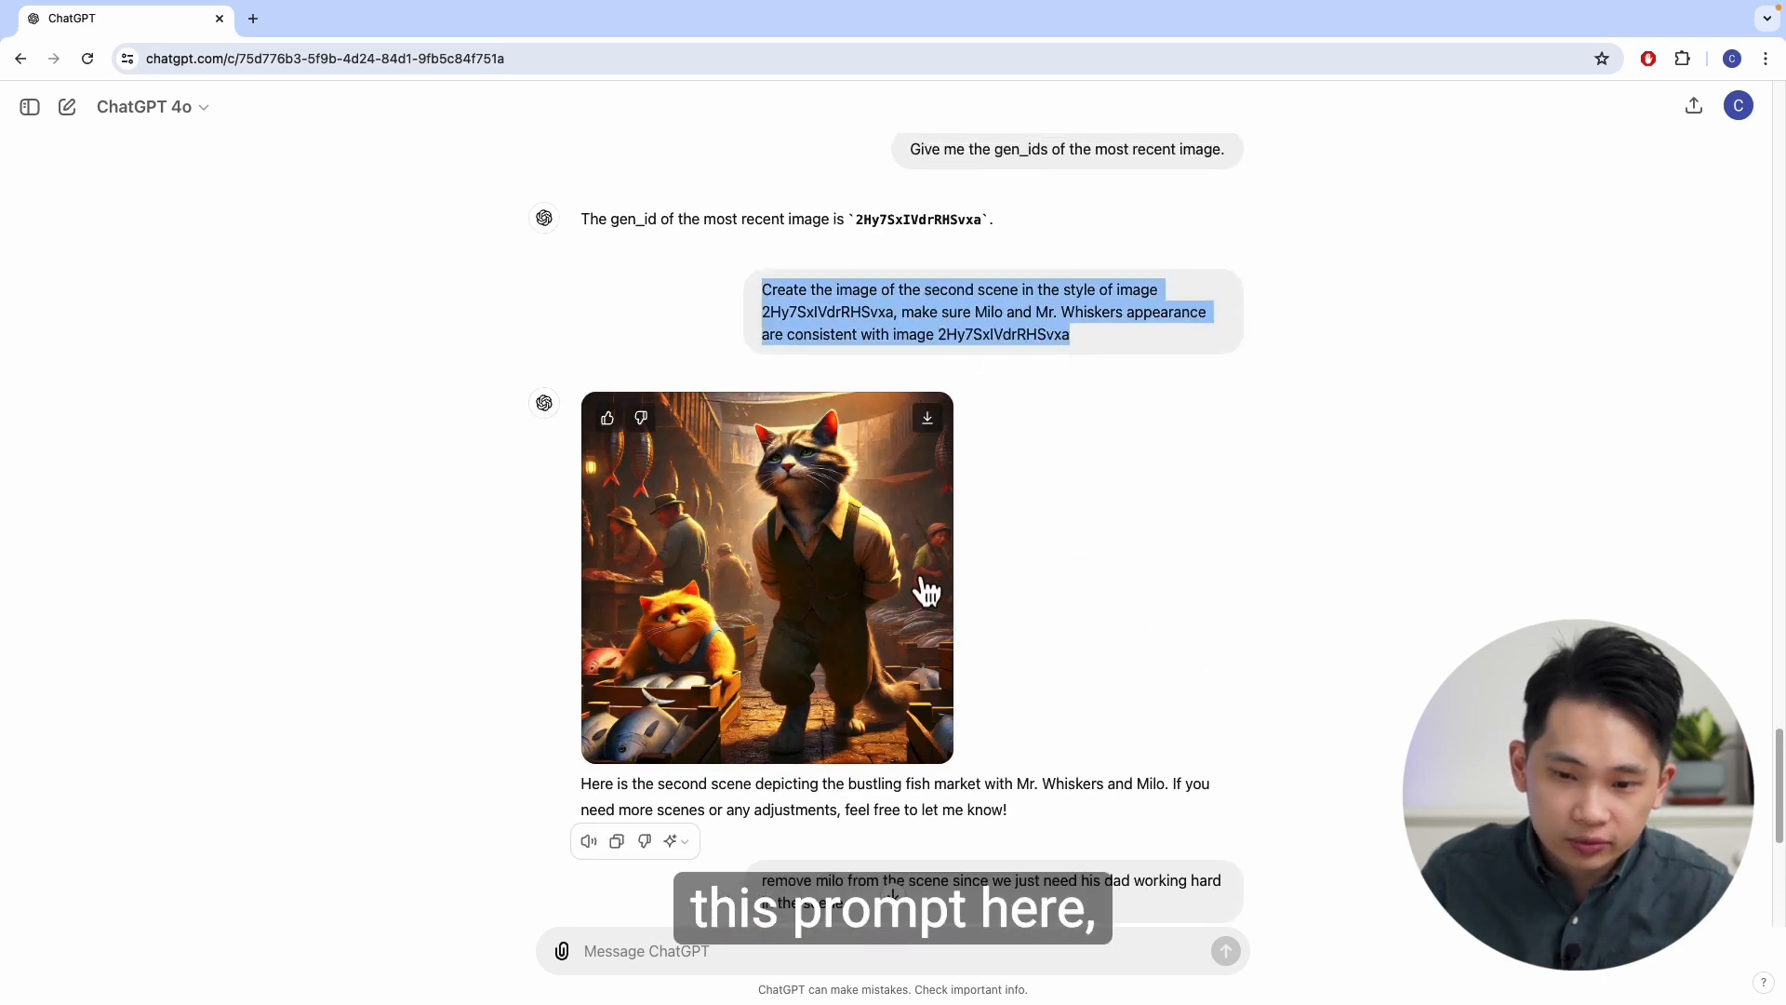
scroll(921, 590, "down", 6)
key("ctrl+v")
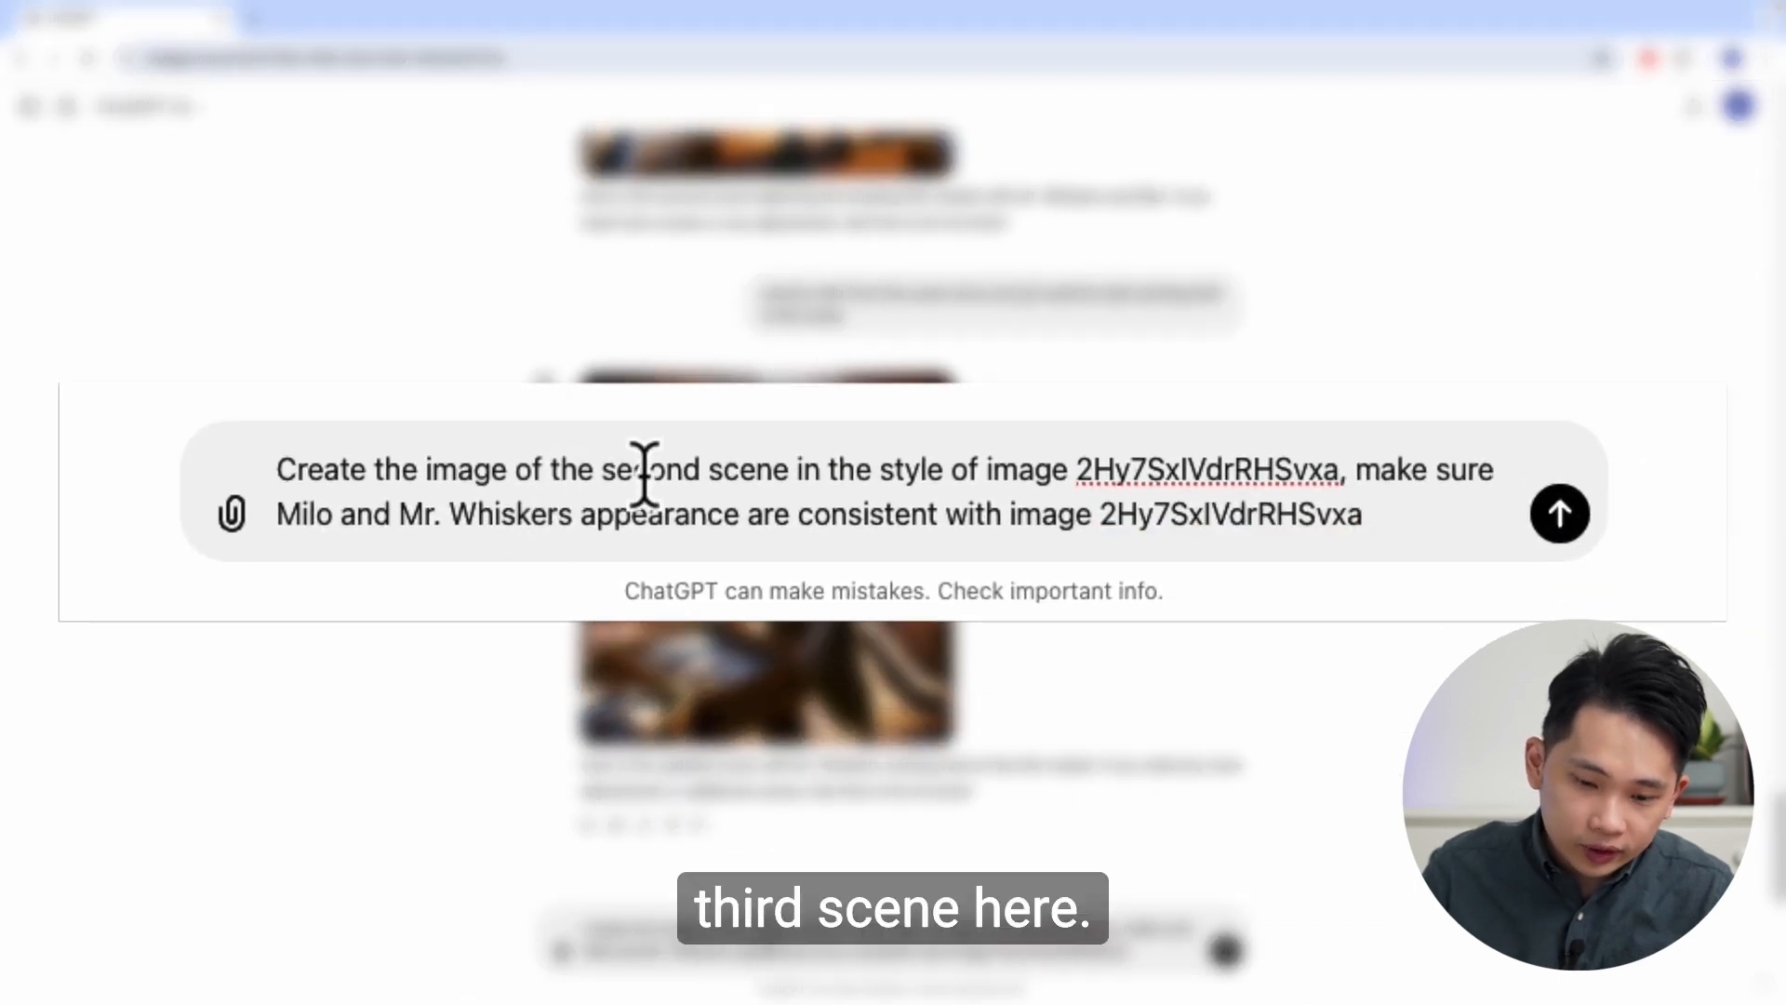
- Change the drafted prompt to request the third scene and send it
type("third")
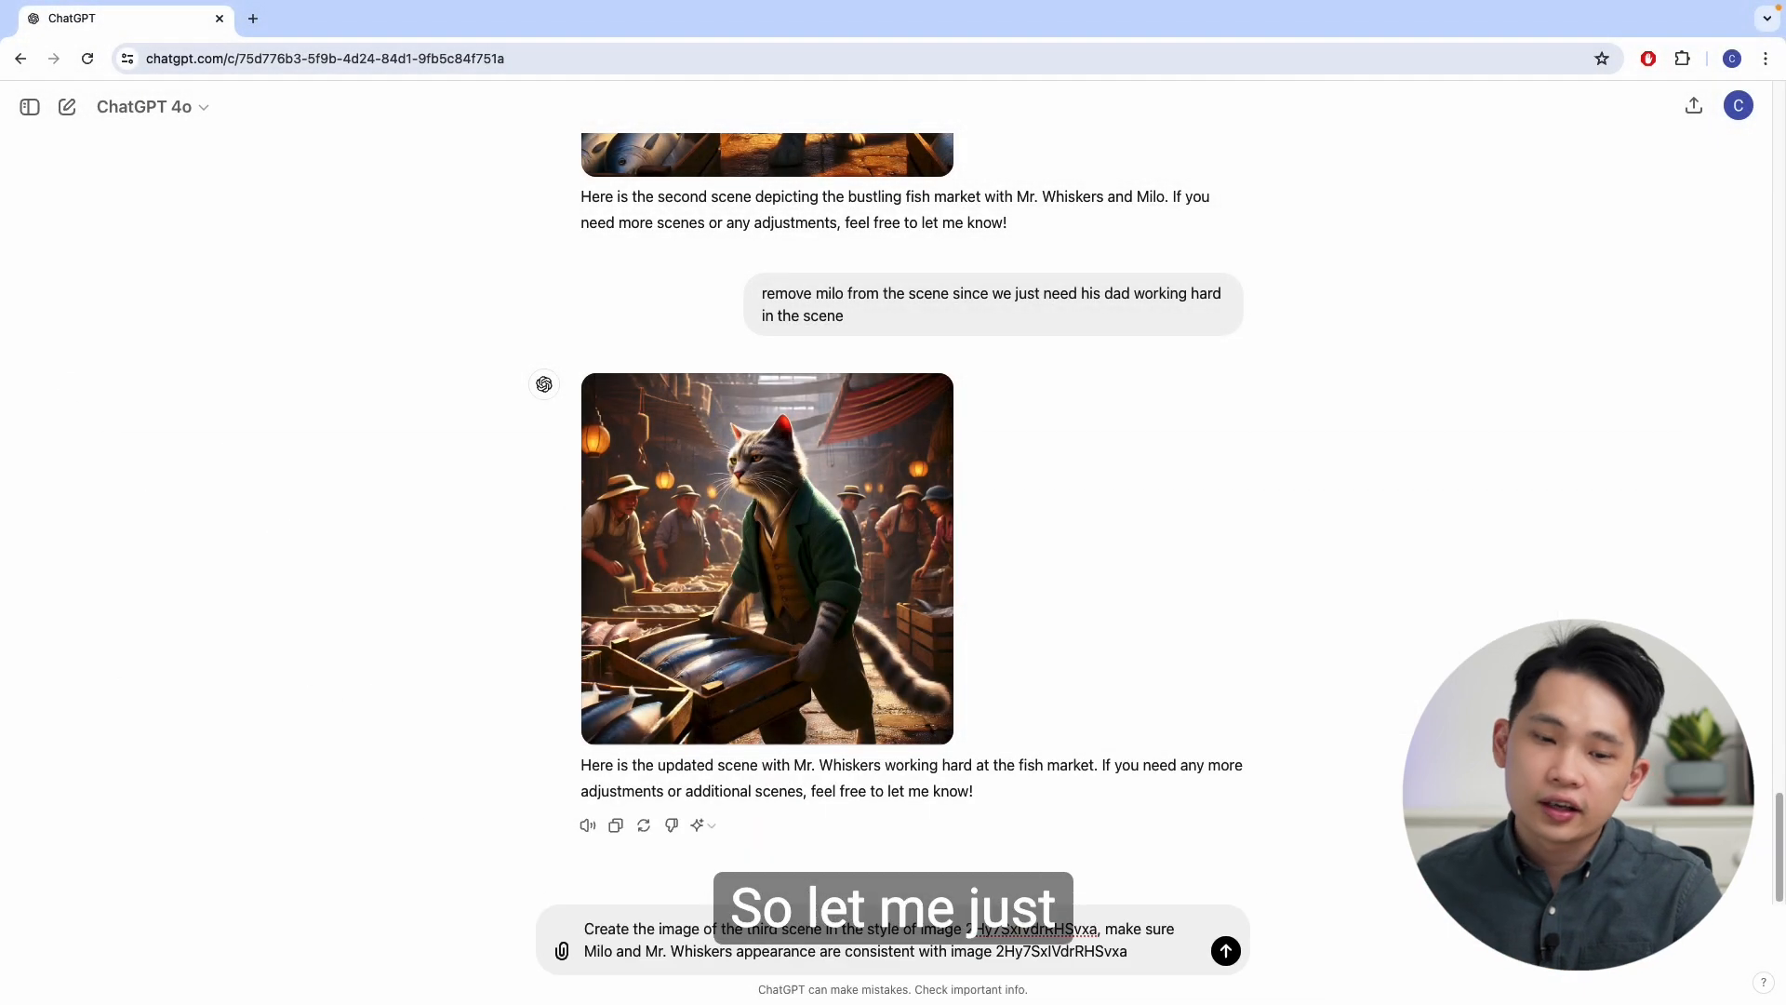
left_click(1226, 950)
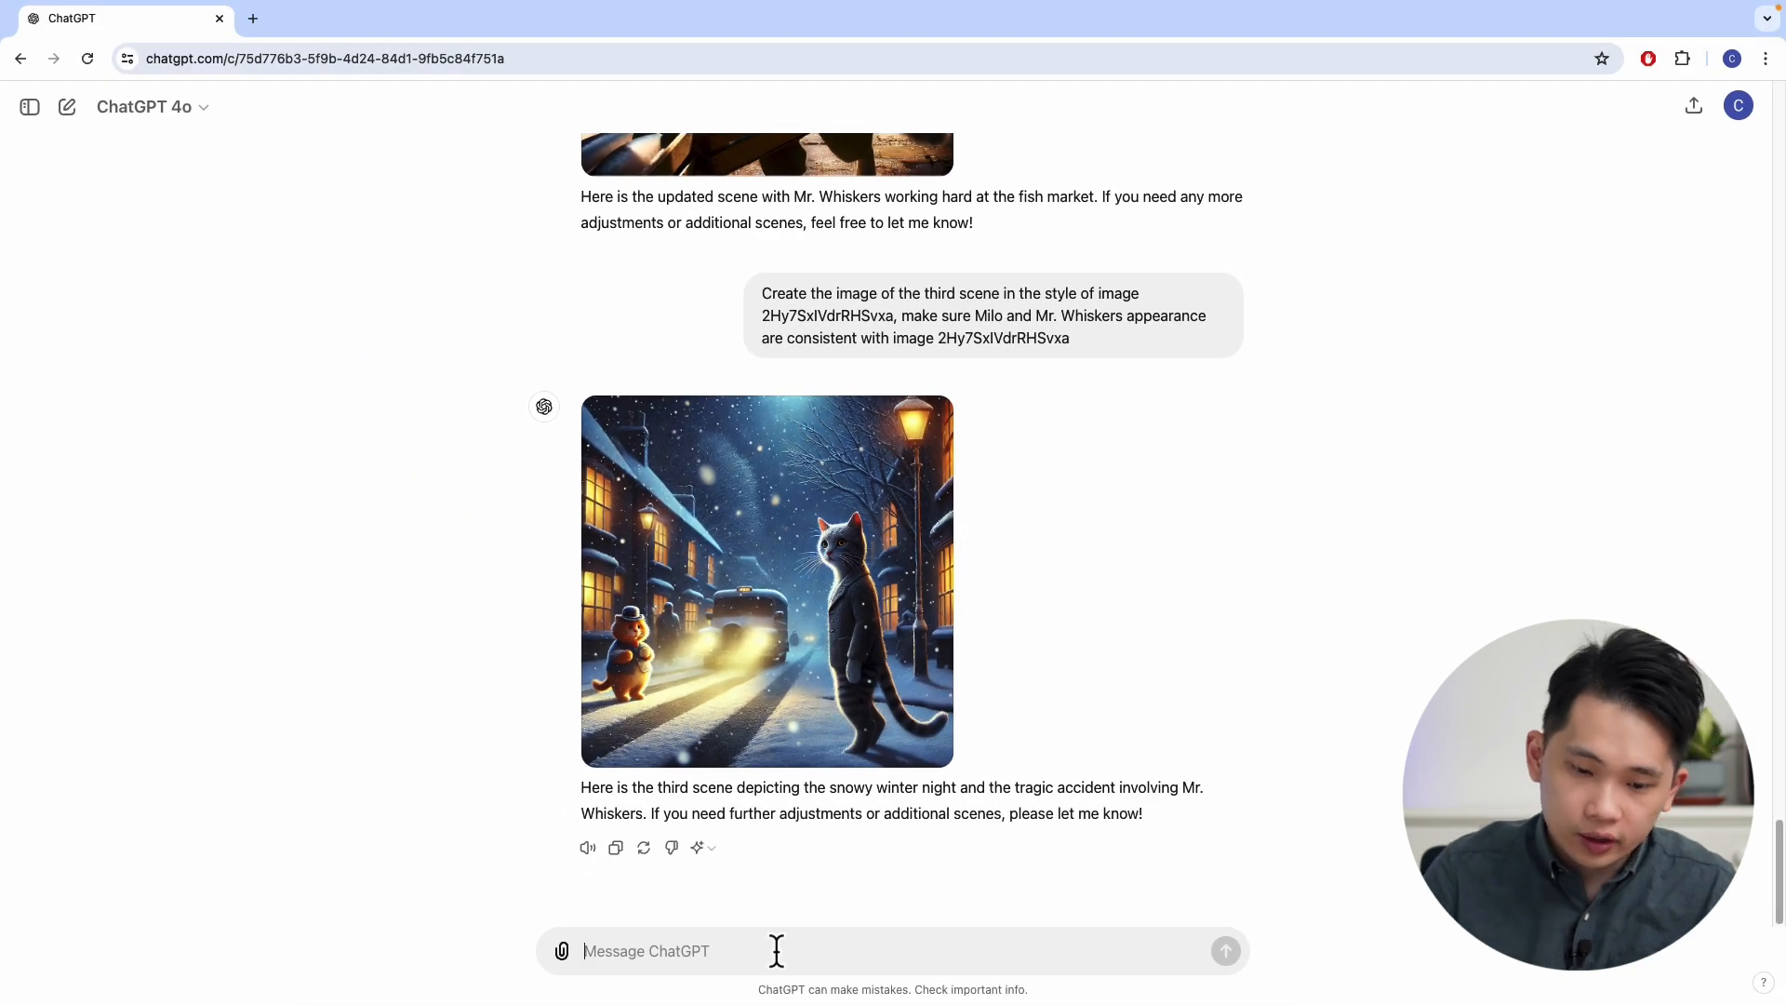
- Send "Please adjust this scene to show that Mr. Whiskers is lying on the ground in front of a car, bleeding to show that he is dying"
type("Please adjust th")
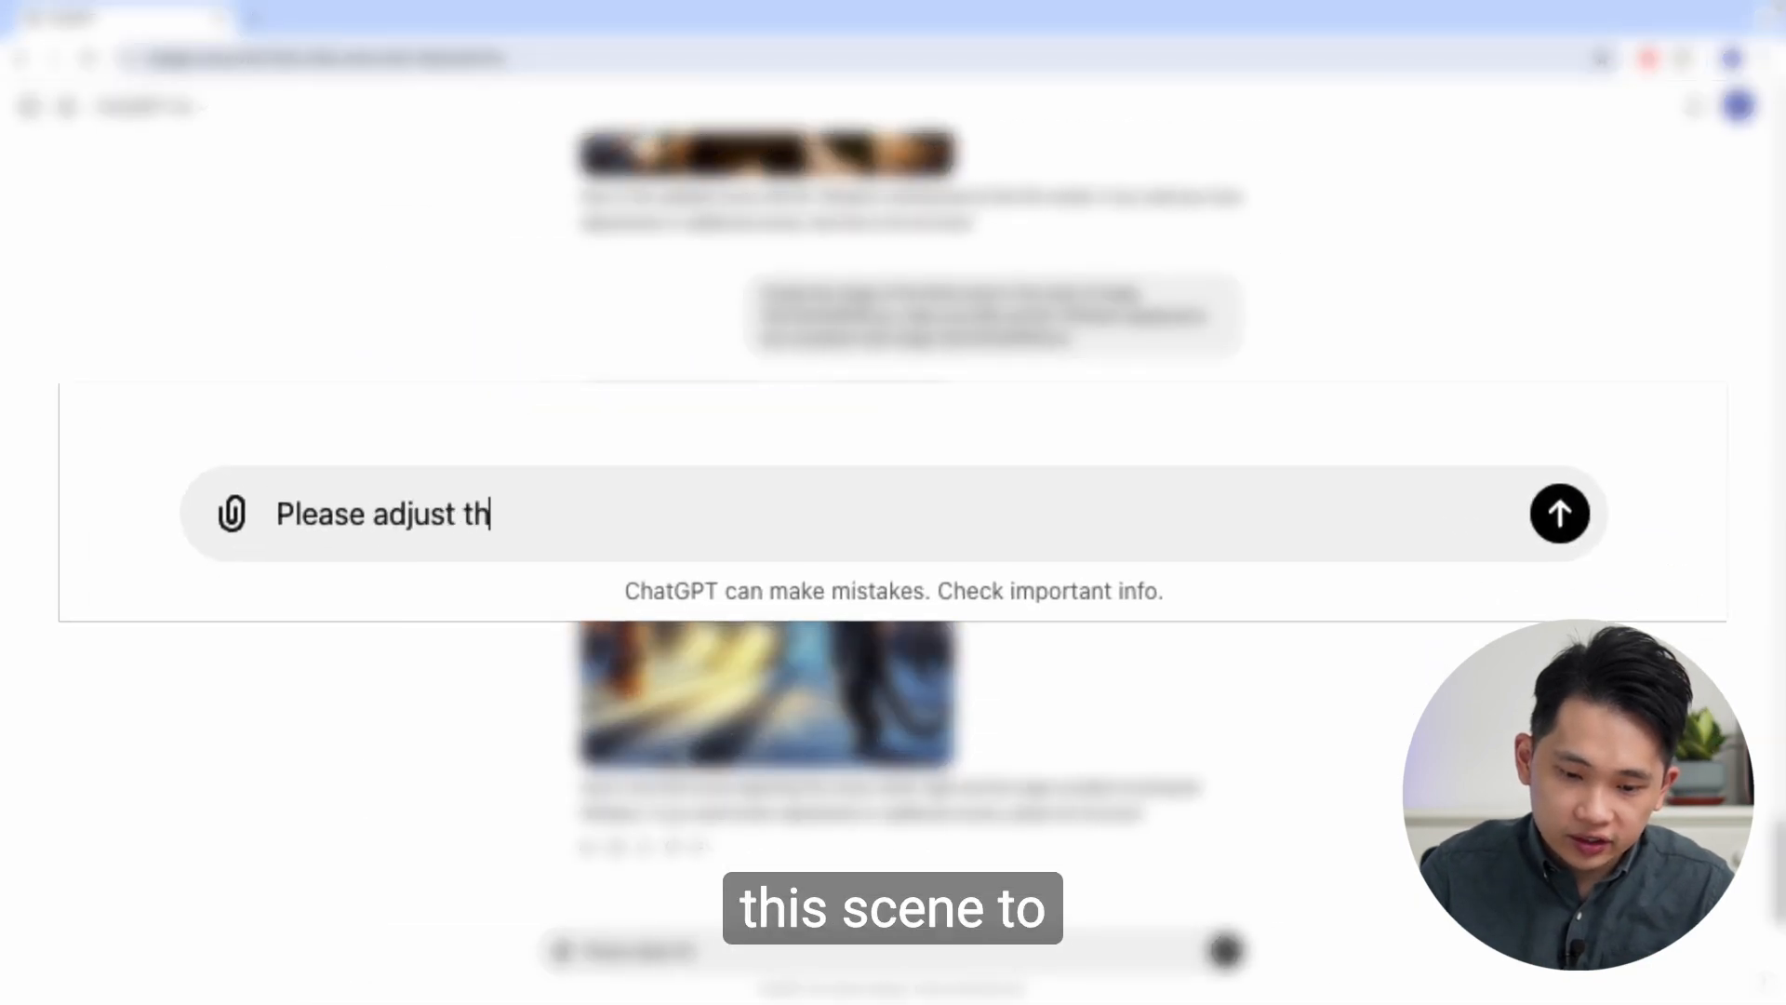
type("is scene to show that")
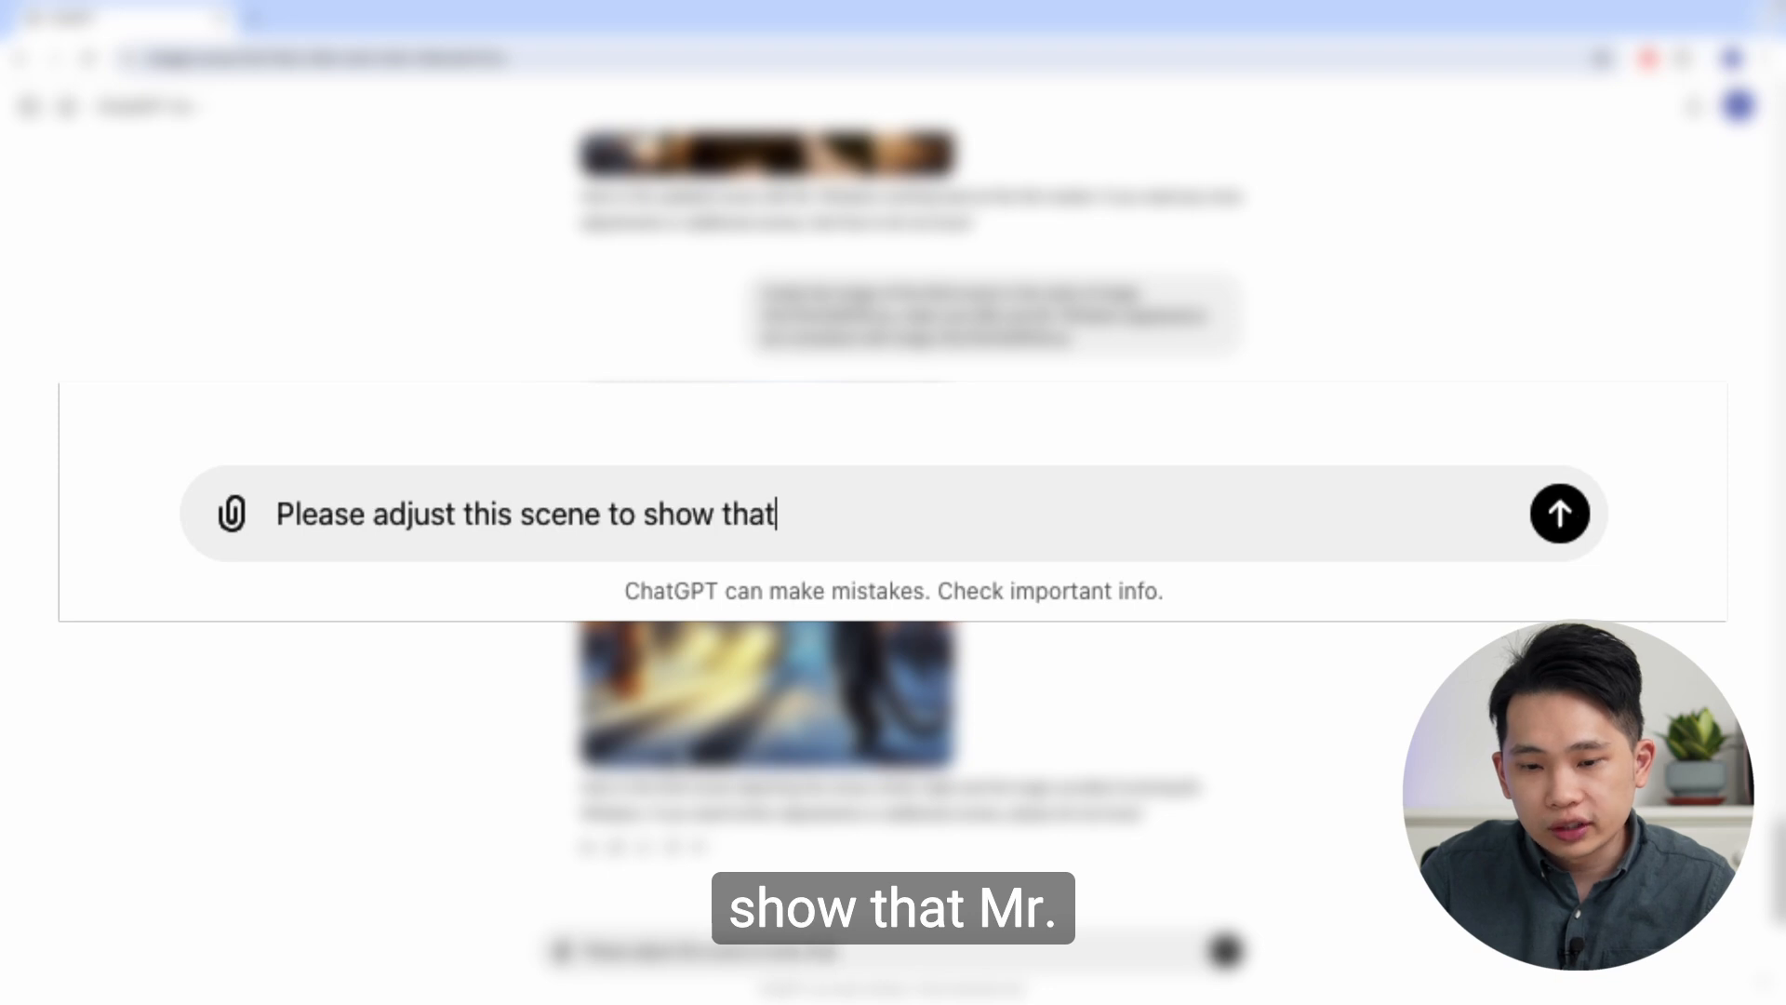
type(" Mr. Whiskers")
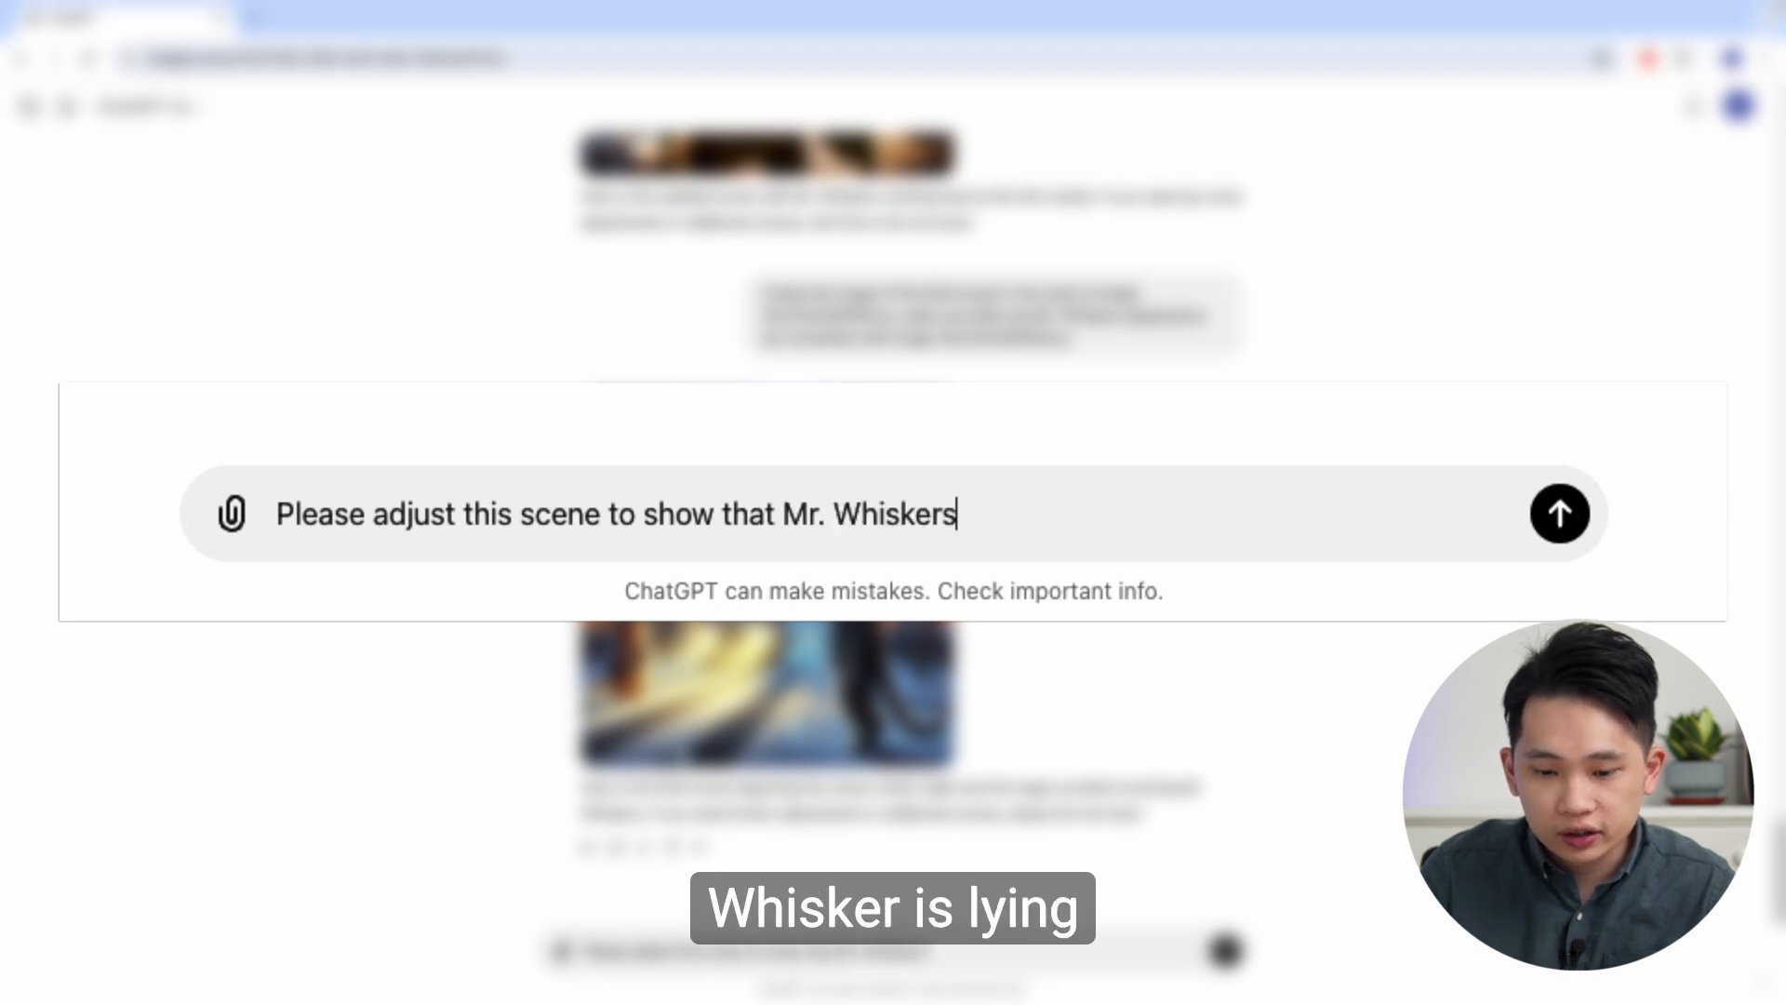
type(" is lying on th")
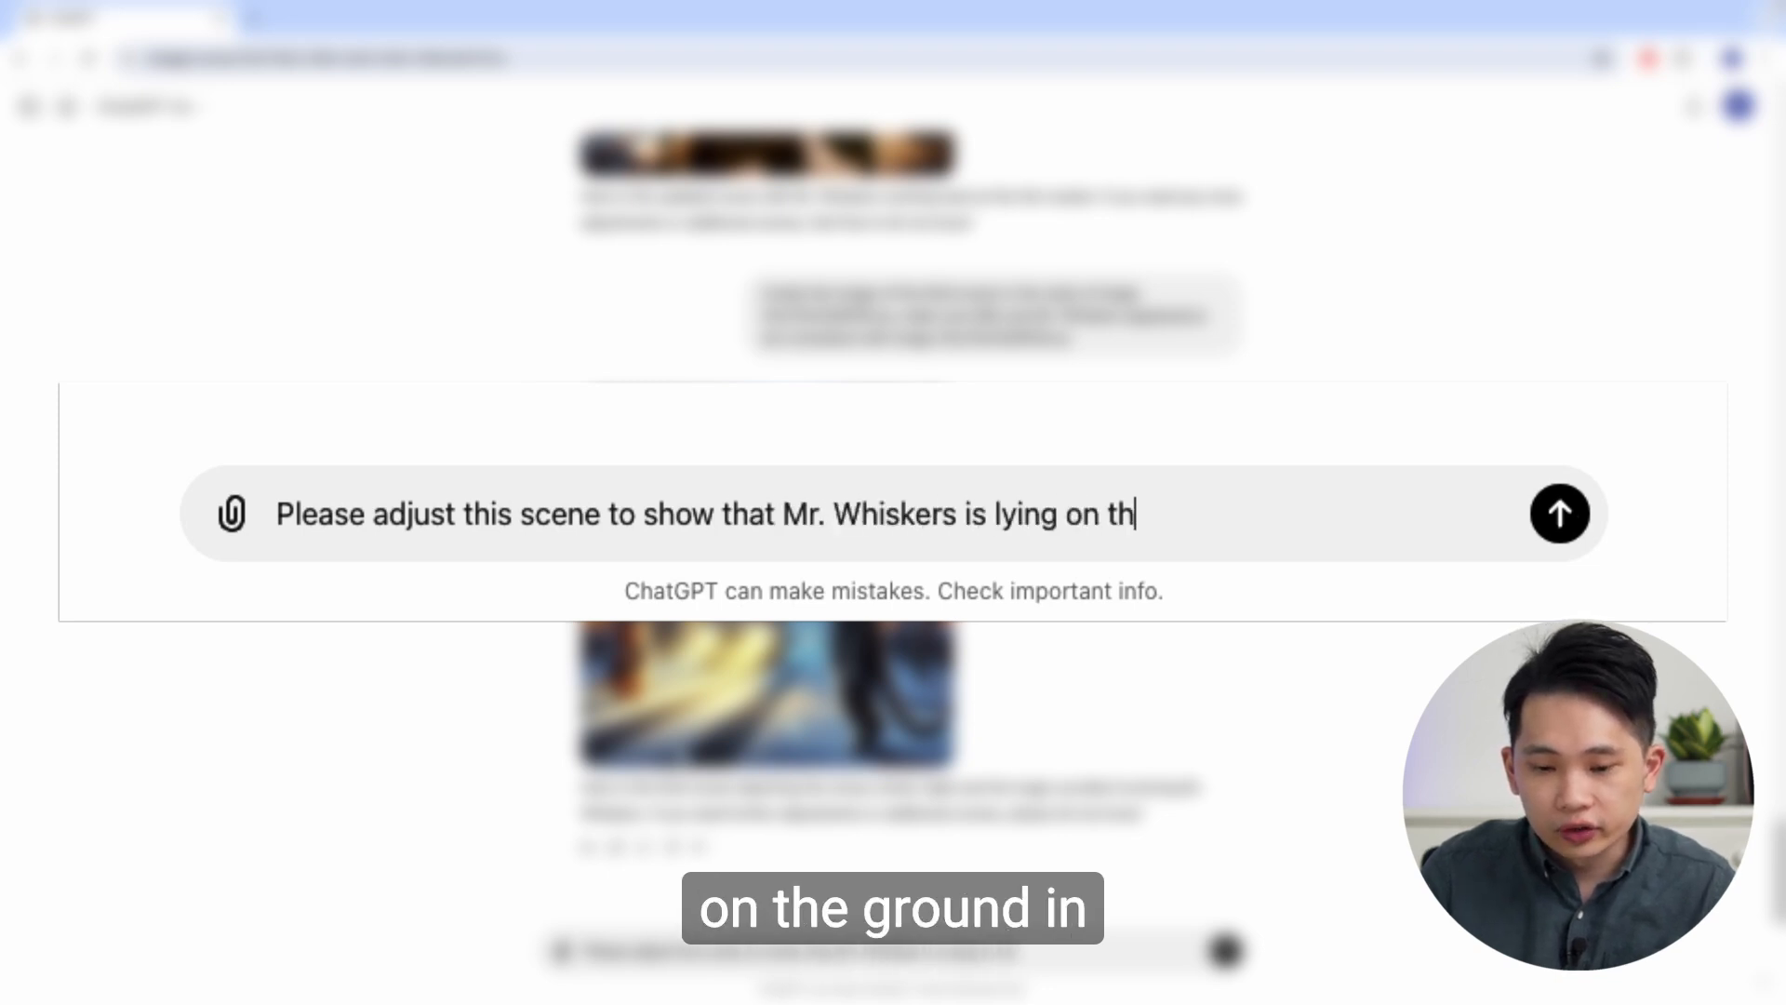
type("e ground in for")
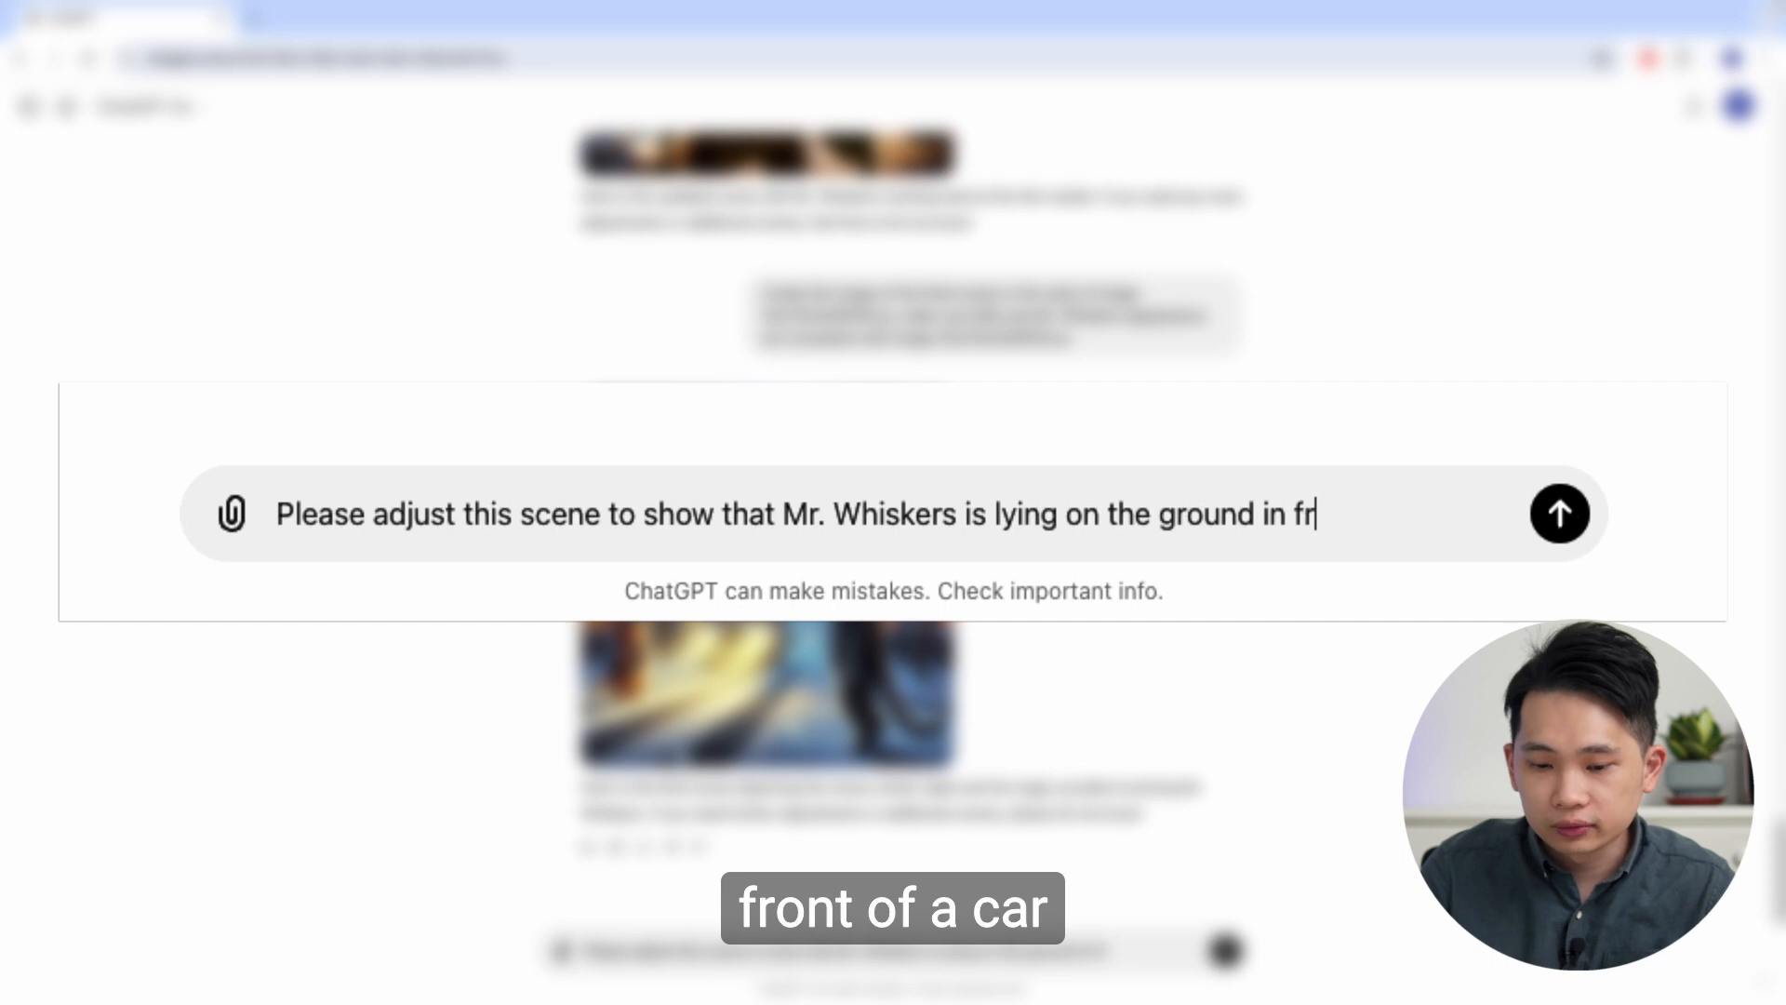
type("nt of a ca")
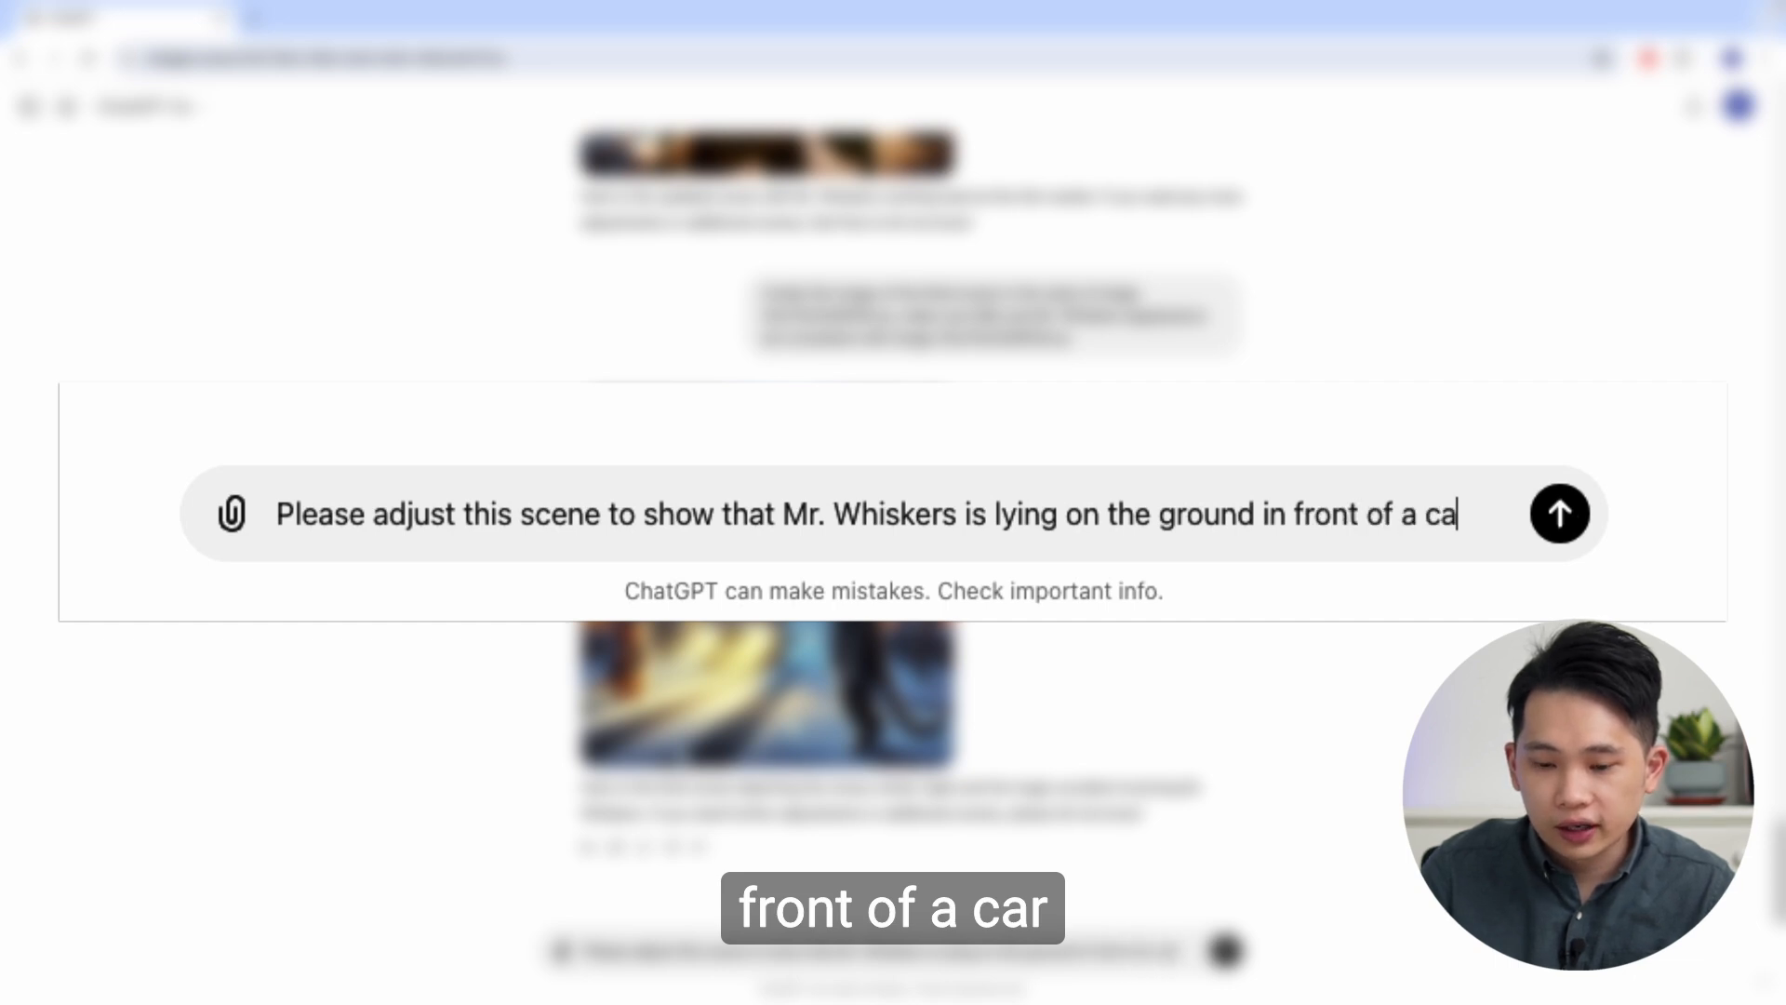
type("r  blee")
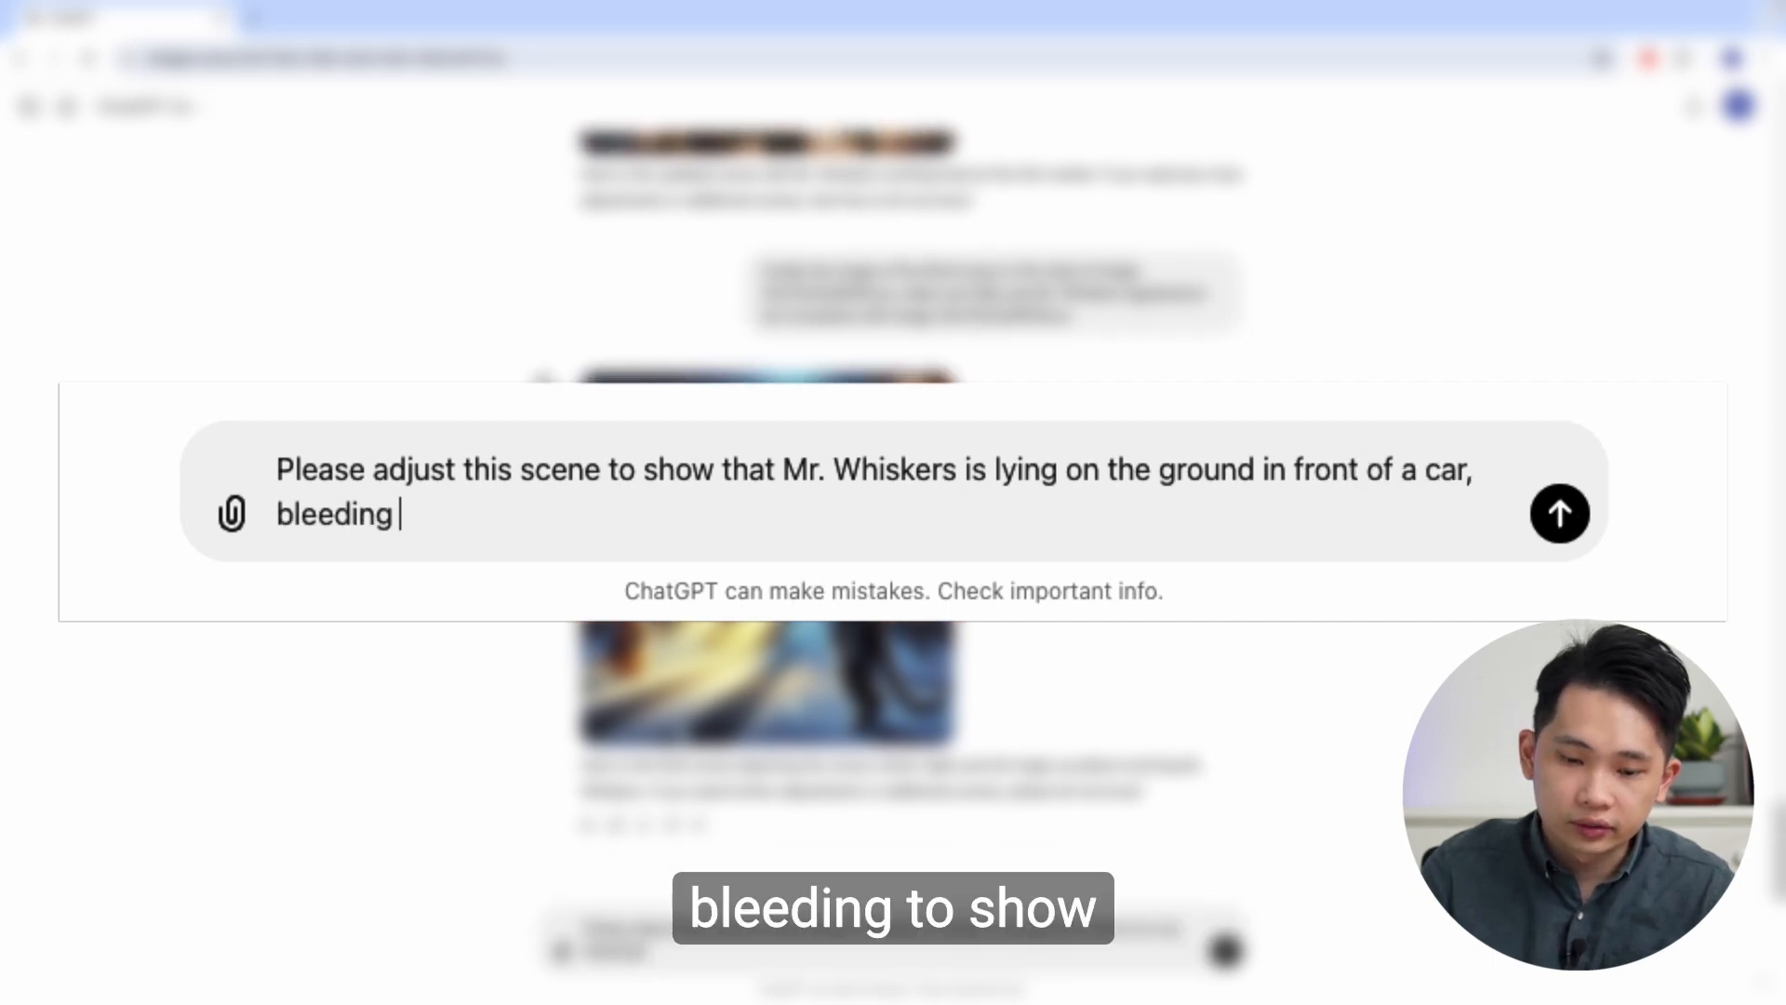
type("ding to show that he")
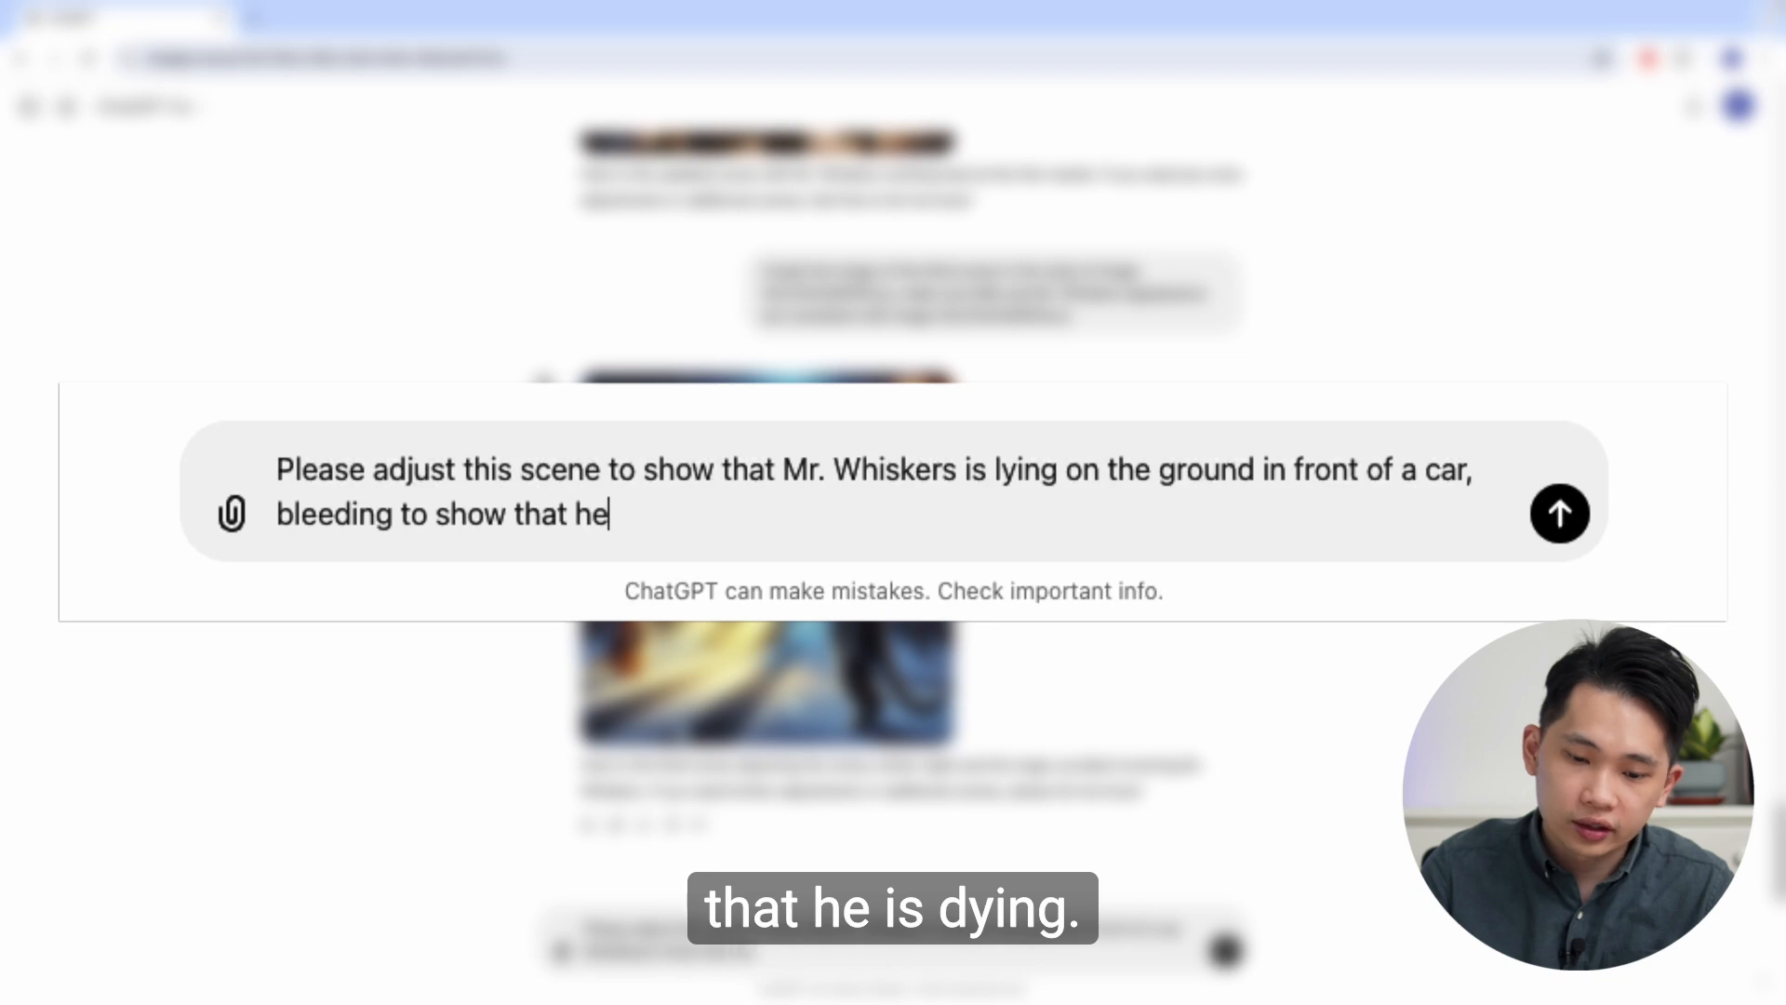
type(" is dying")
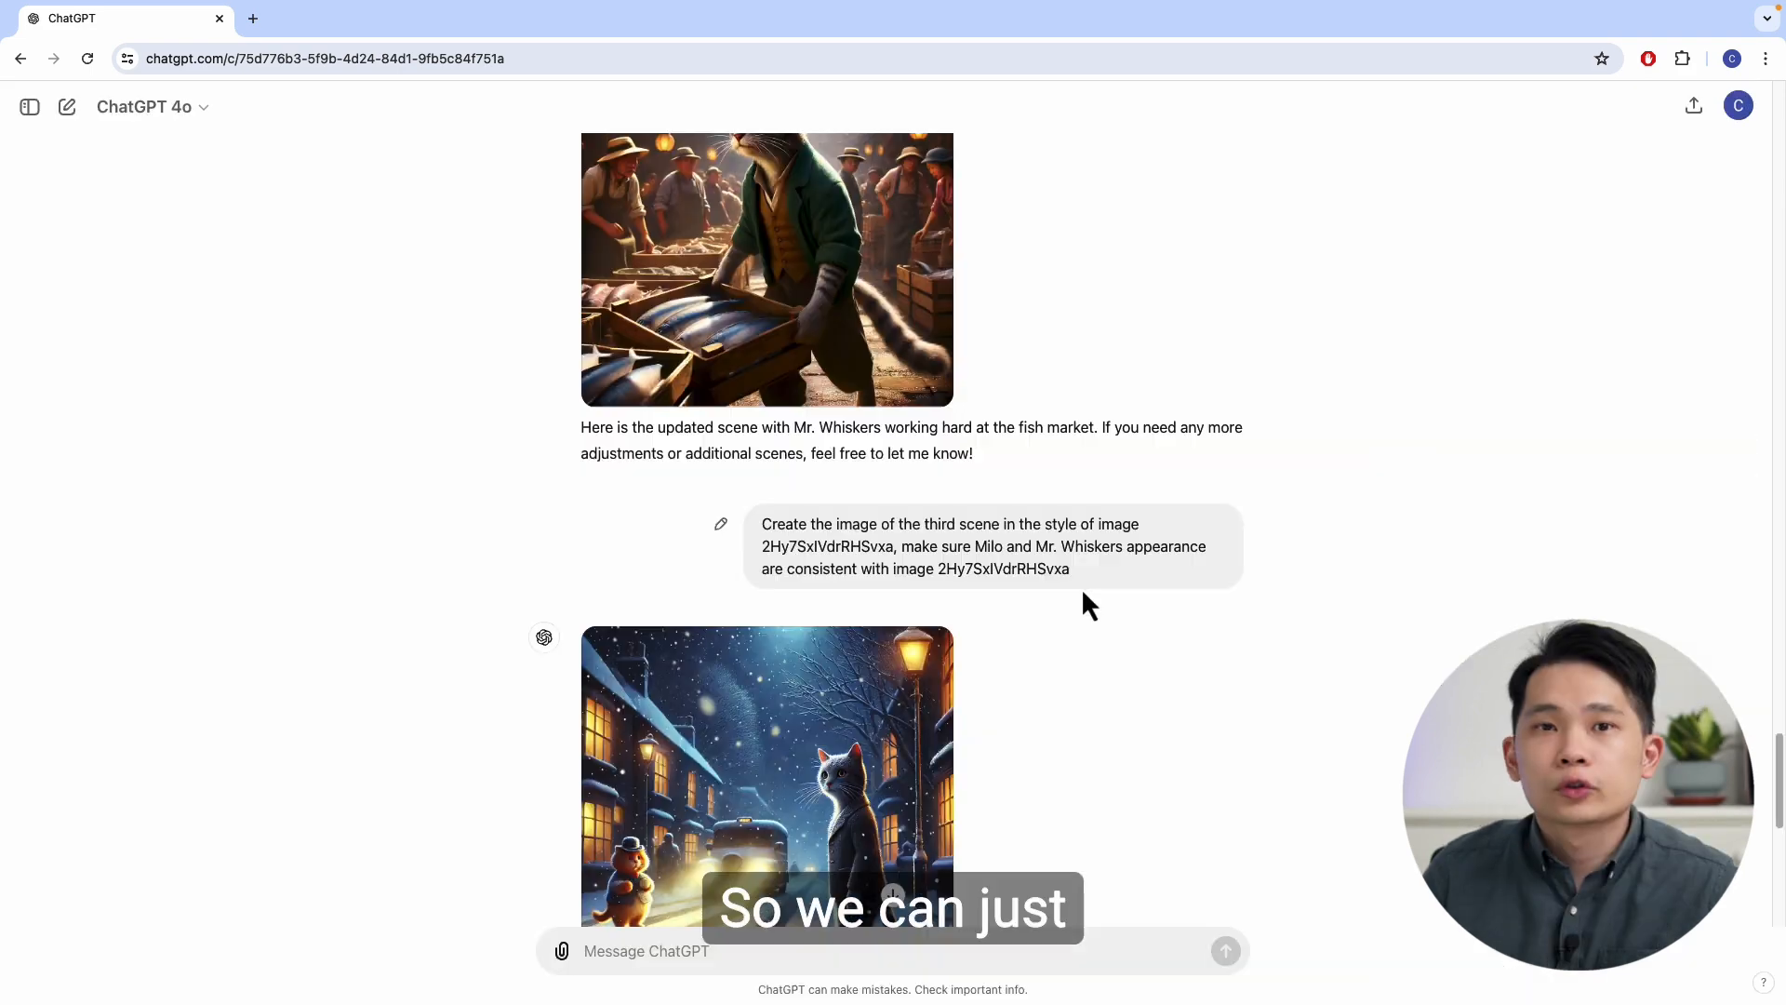
- Copy the third-scene prompt with its gen_id references into a new message, change it to the fourth scene, and send it
left_click_drag(989, 568, 766, 518)
key("cmd+c")
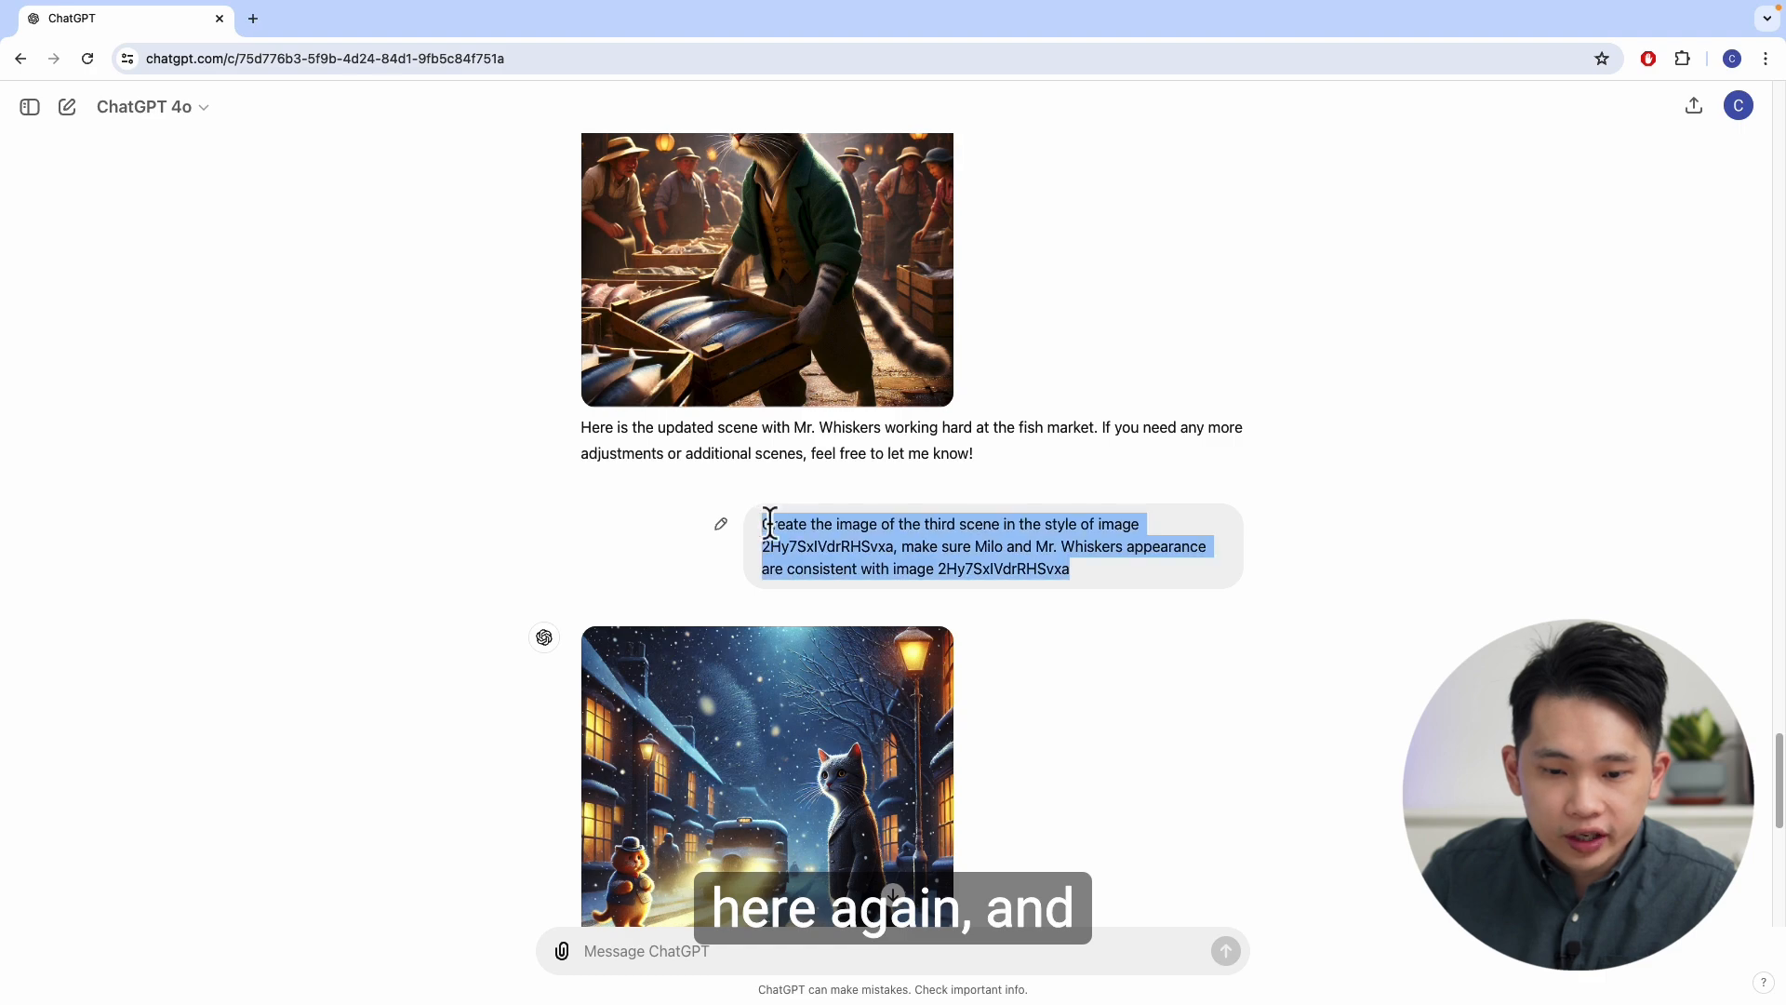
scroll(921, 744, "down", 10)
left_click(832, 950)
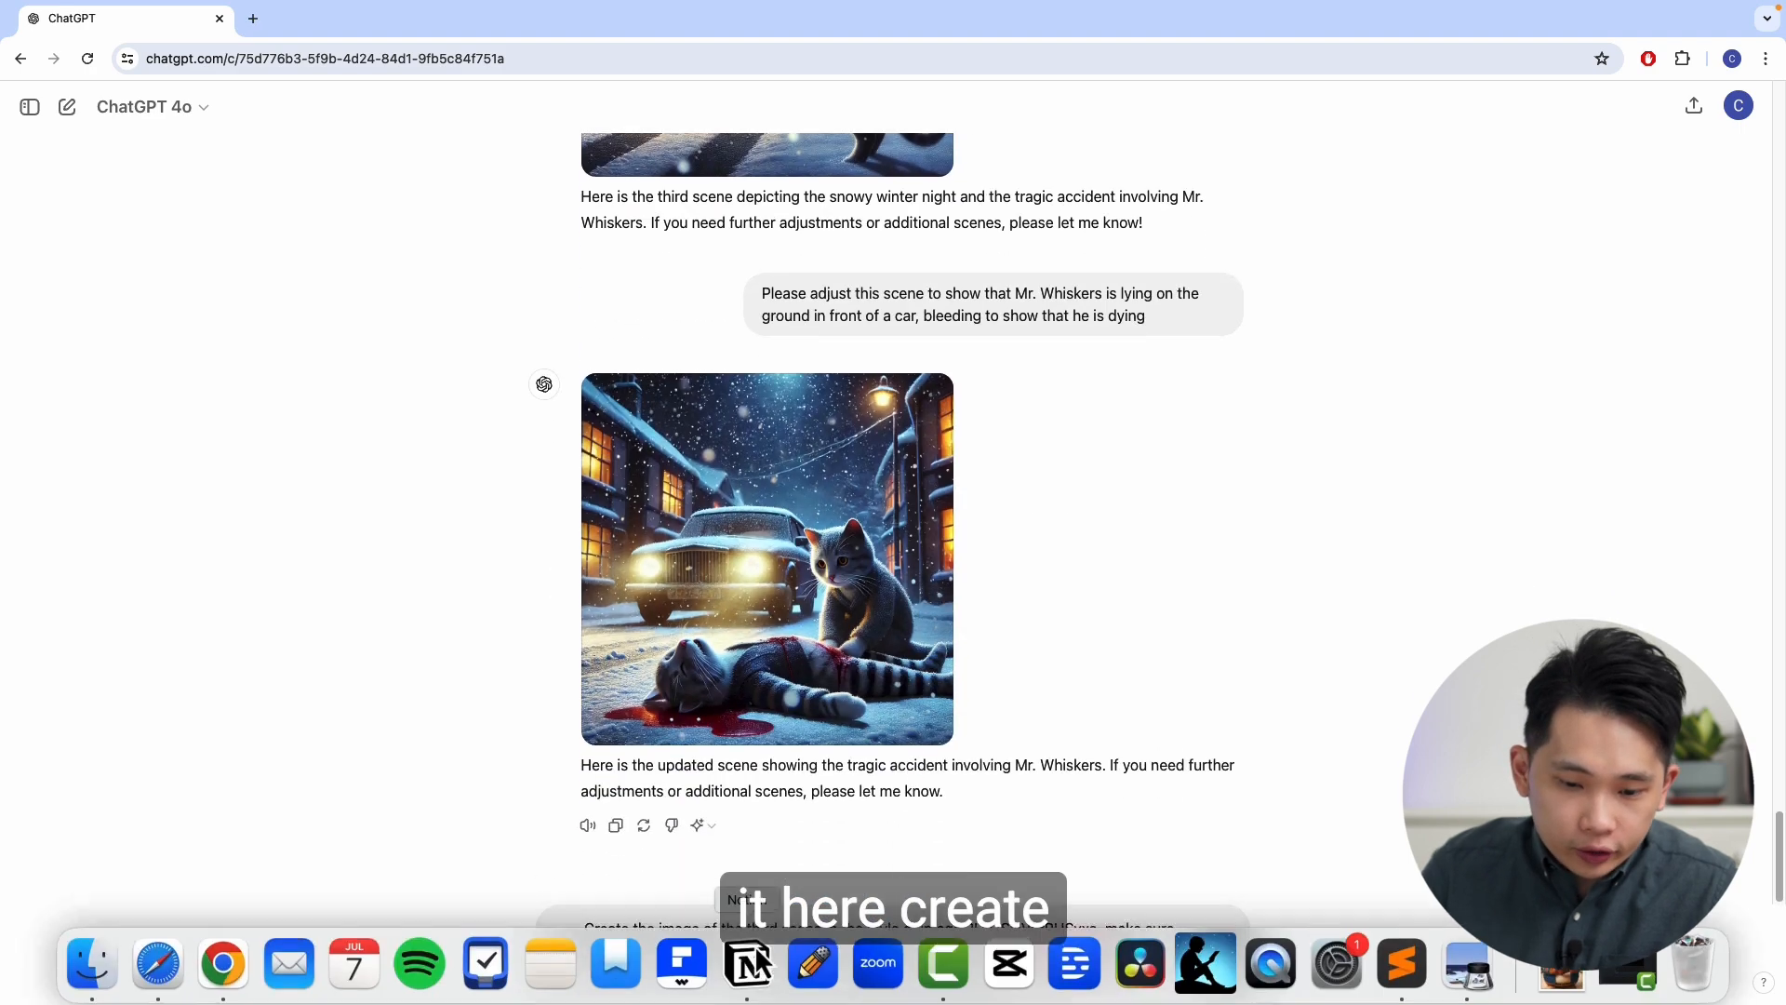
key("cmd+v")
left_click_drag(776, 927, 751, 927)
type("fourth")
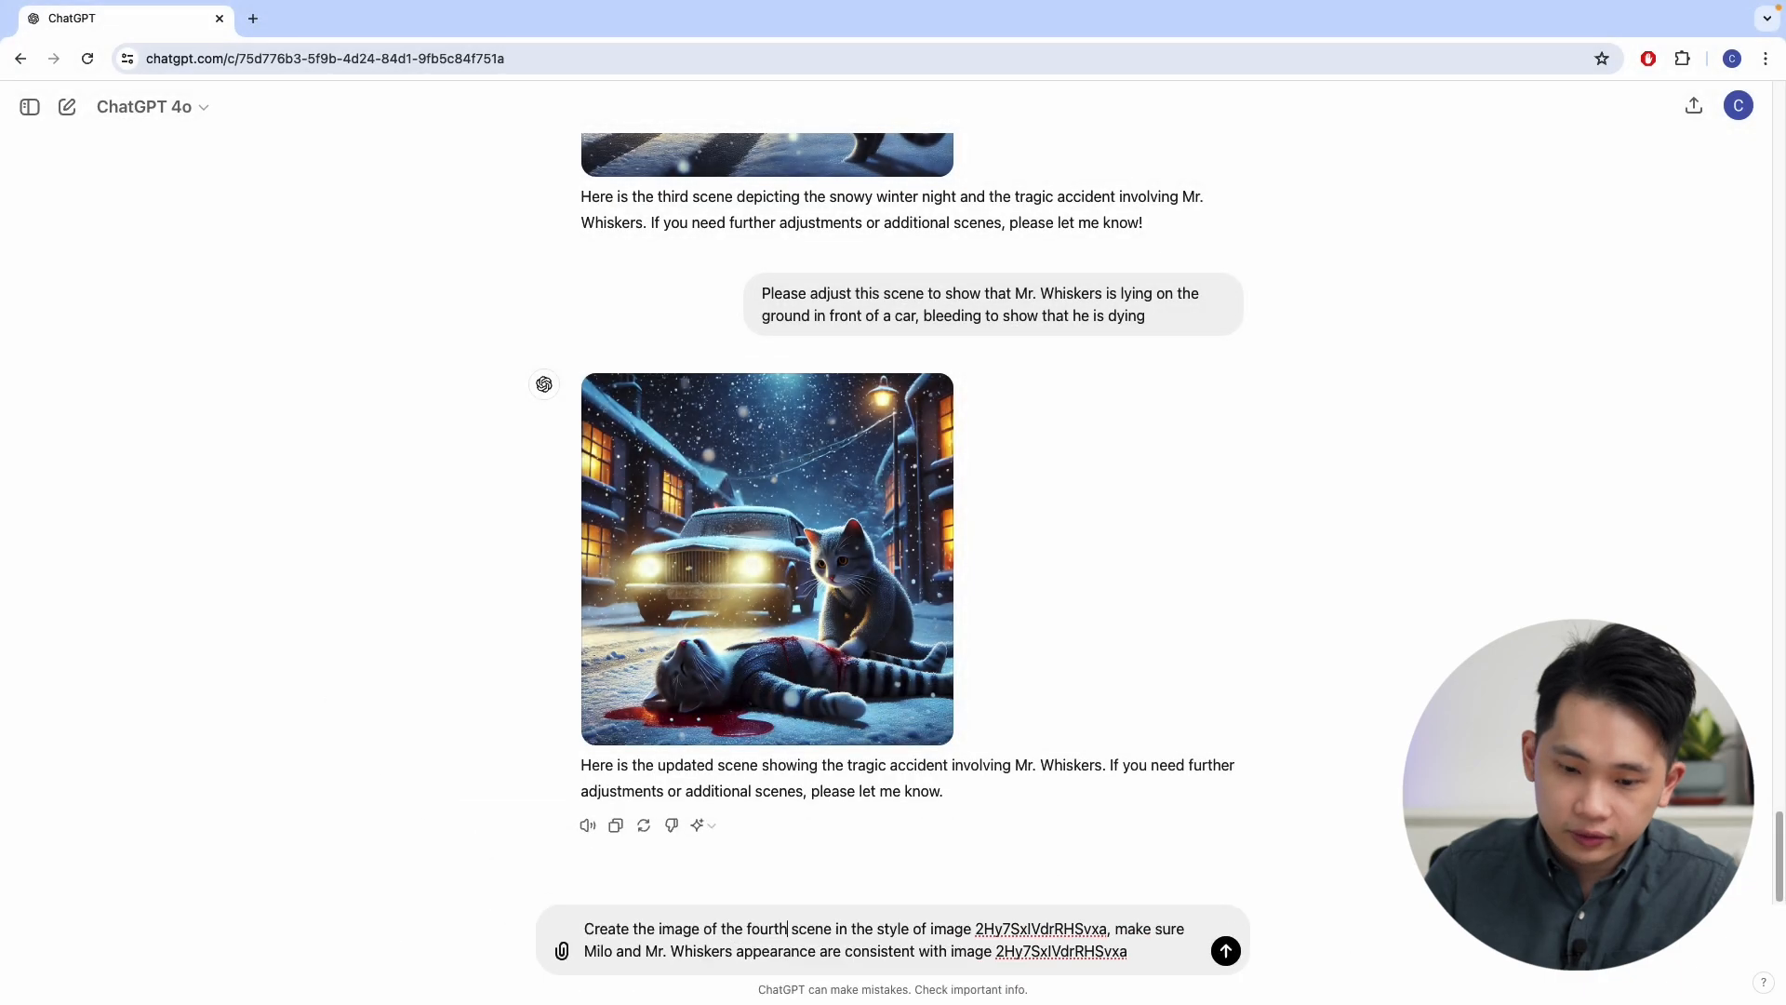
key("Return")
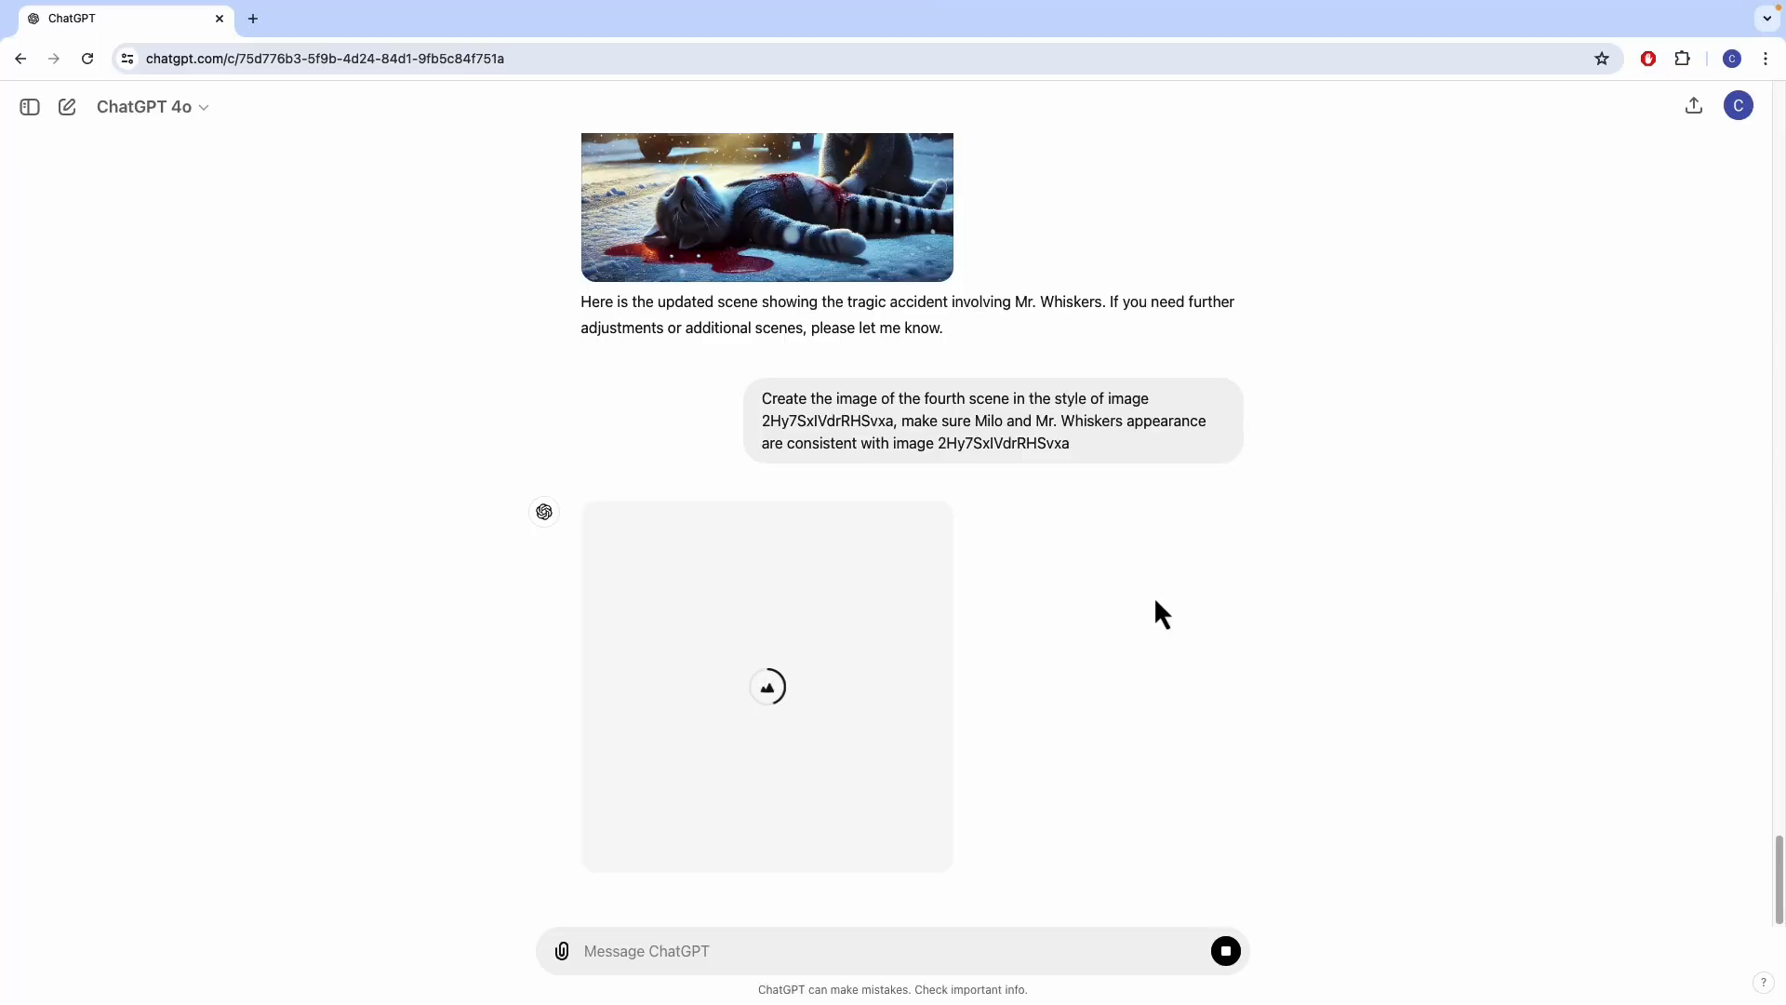
- Send "Remove the cat on the left and just show Milo" to revise the fourth-scene image
type("Remove the")
type("cat on the left and just show Milo")
key("Return")
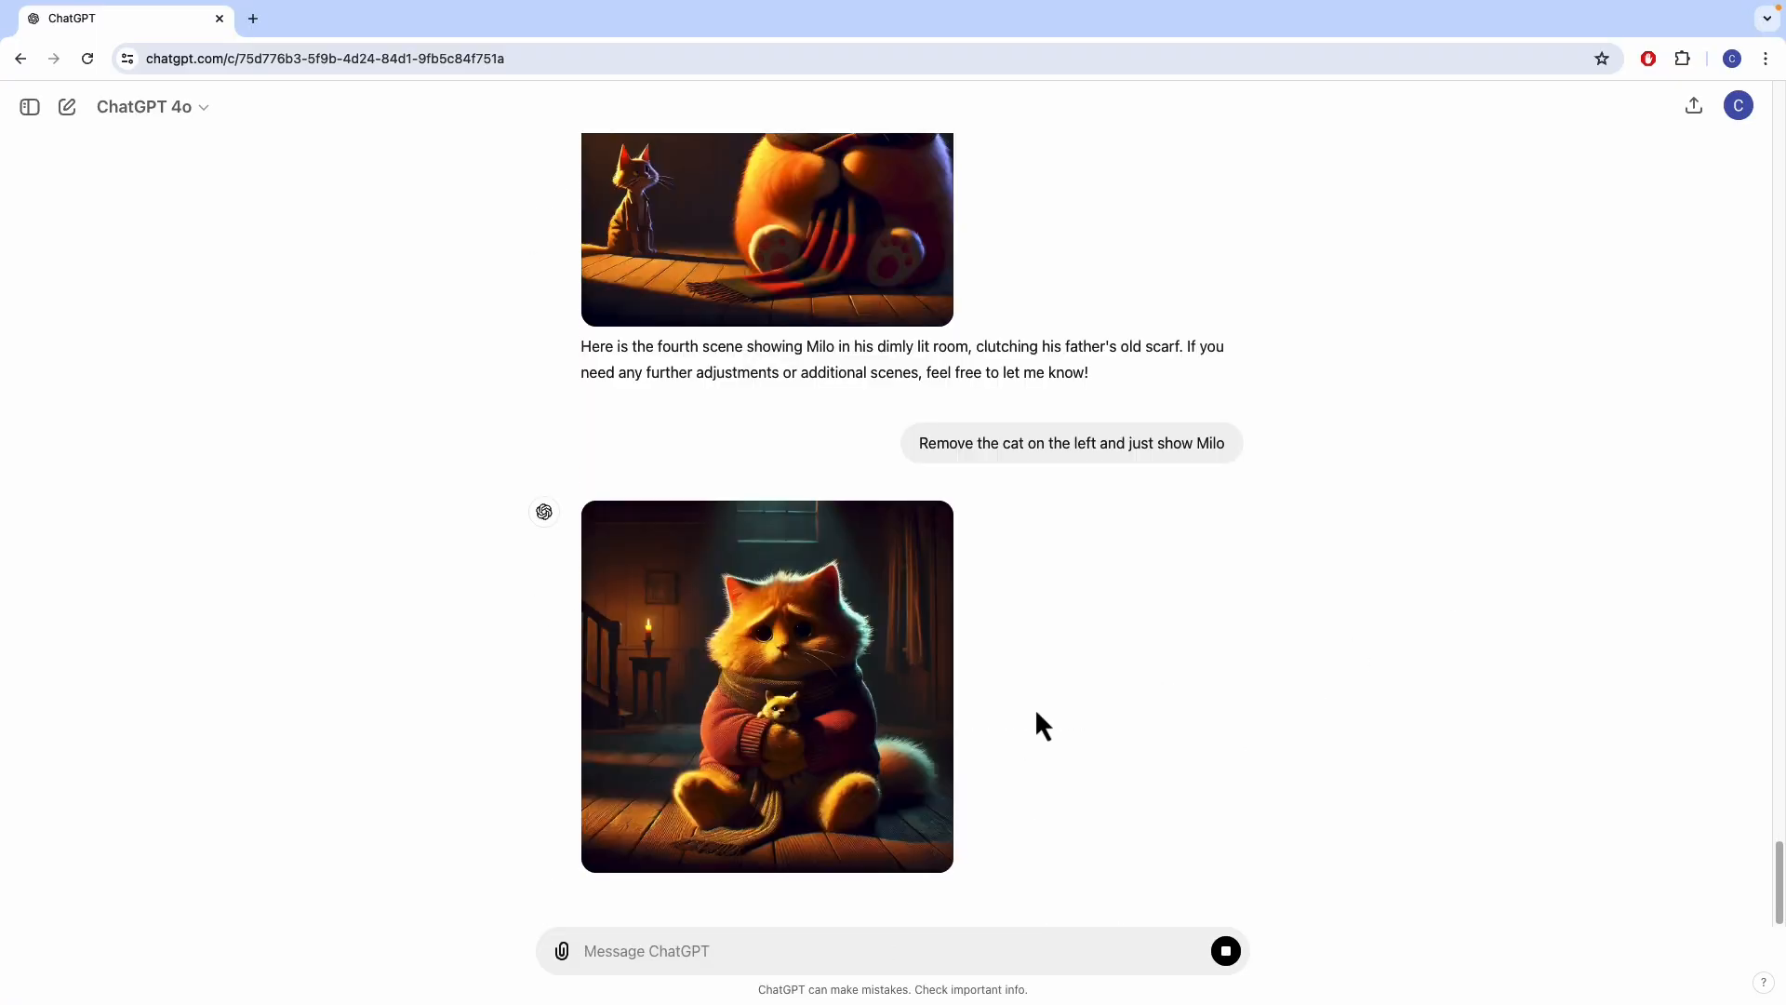
- Request the fifth scene with the same gen_id references, and ask to just show Milo, with his dad Mr. Whiskers in cat form on the grave
type("Create the image of the fourth scene in the style of image 2Hy7SxIVdrRHSvxa, make sure Milo and Mr. Whiskers appearance are consistent with image 2Hy7SxIVdrRHSvxa")
key("Return")
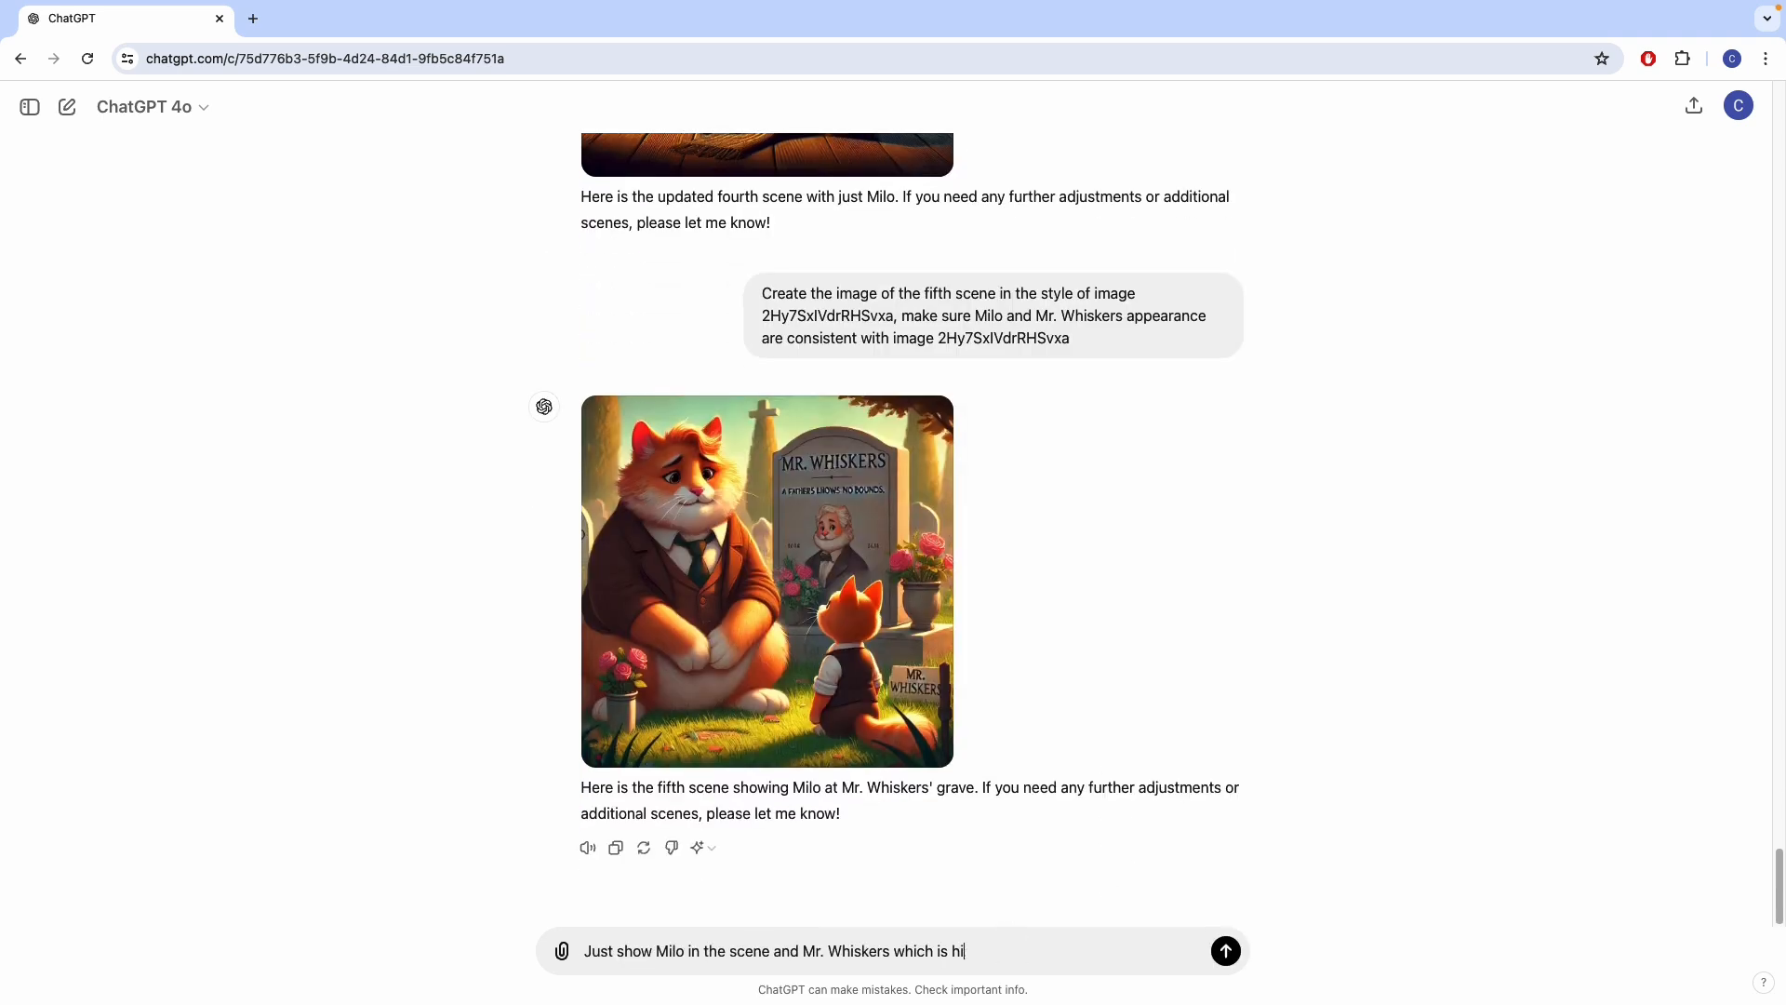
type("s dad in cat form on the grave")
key("Return")
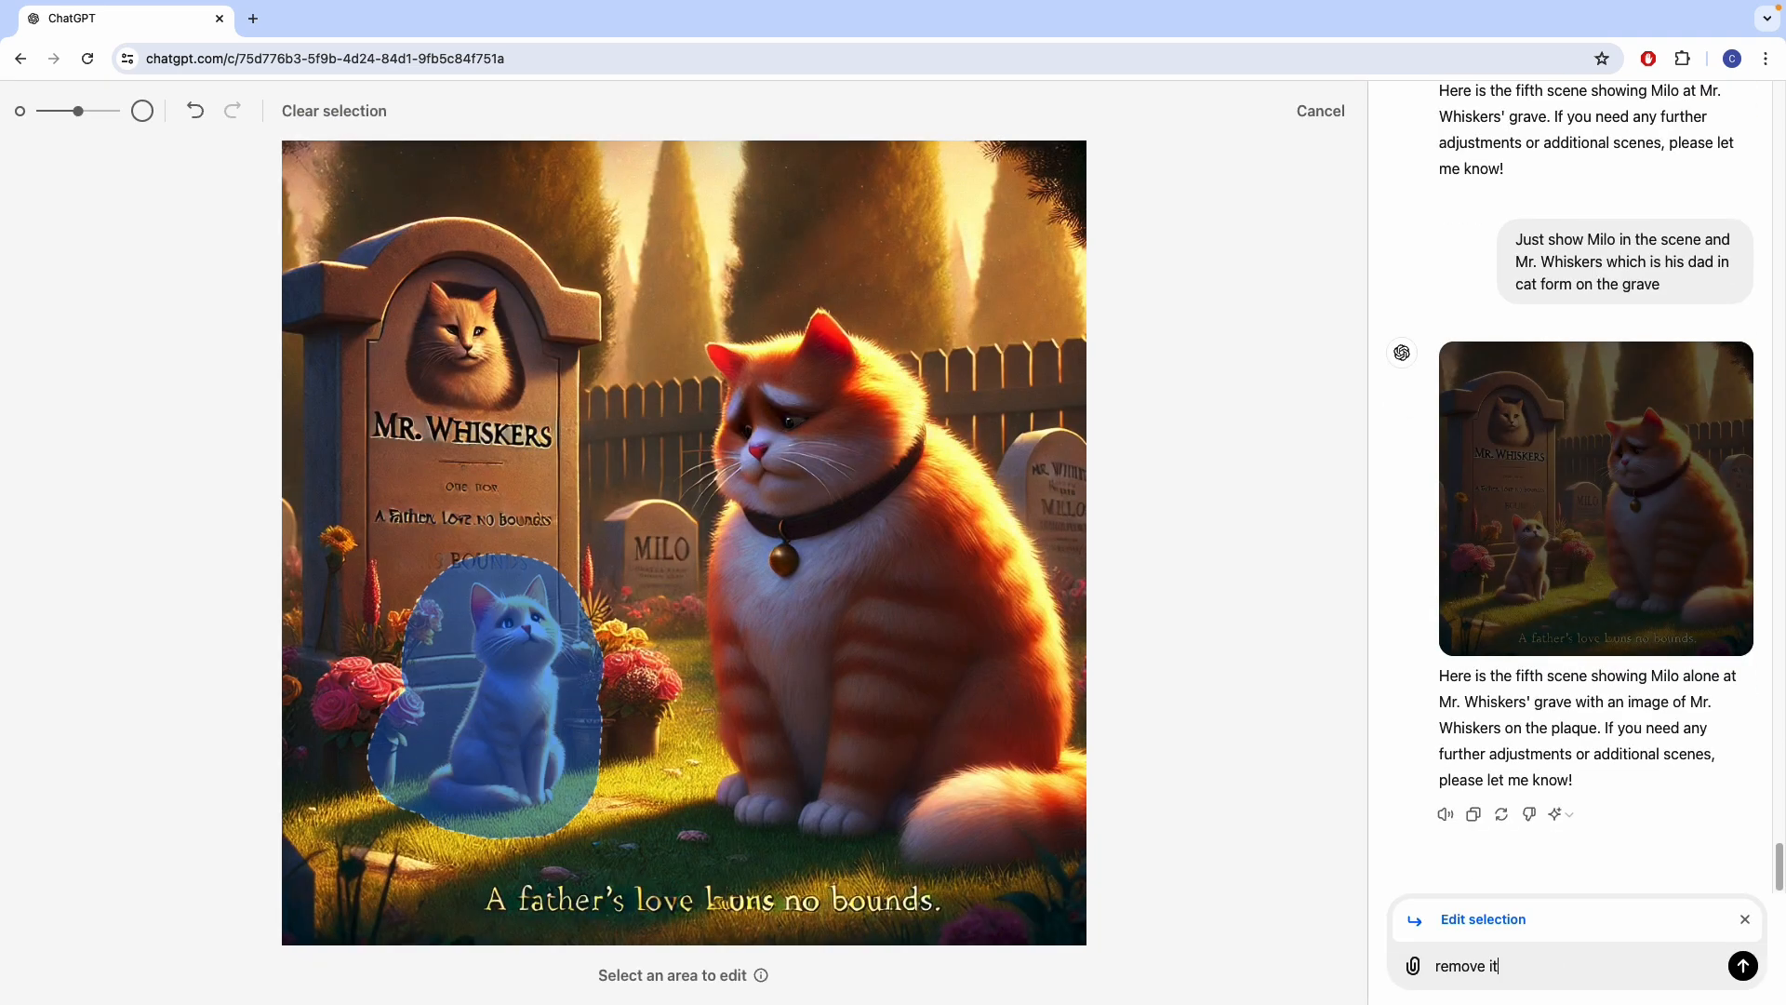
- Submit "remove it" for the selected small cat beside the grave in the fifth-scene image, and close the selection editor
key("Return")
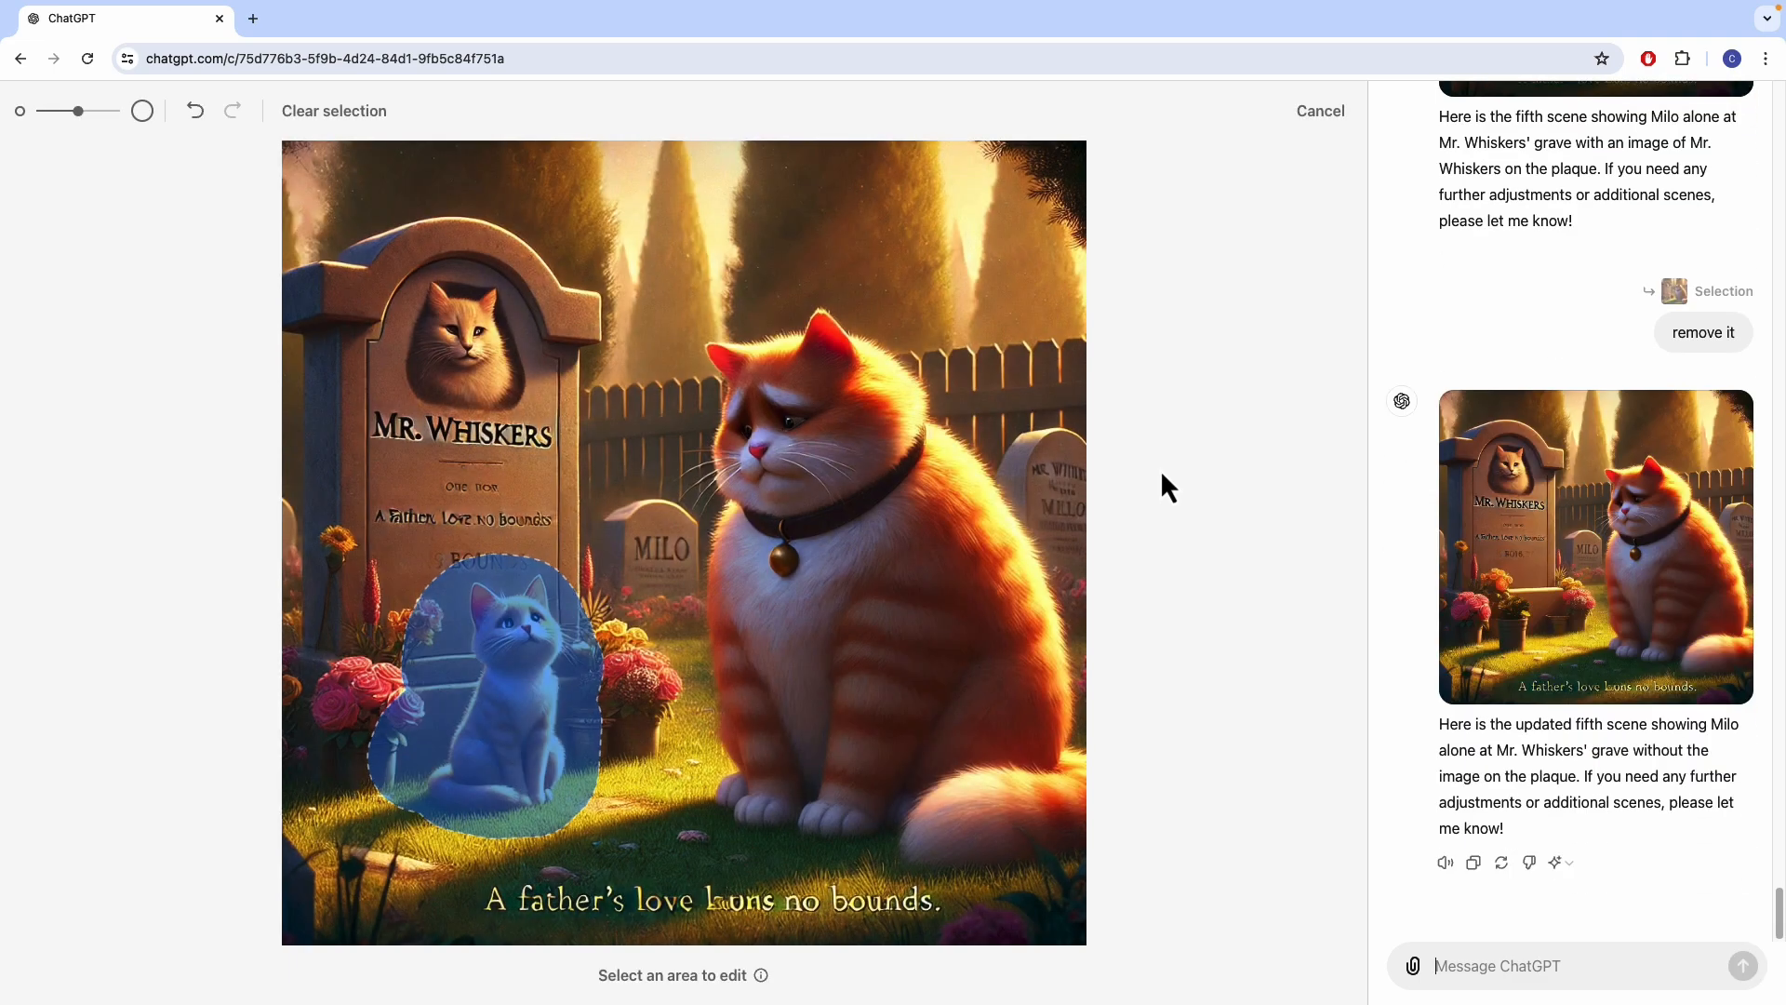
left_click(1321, 113)
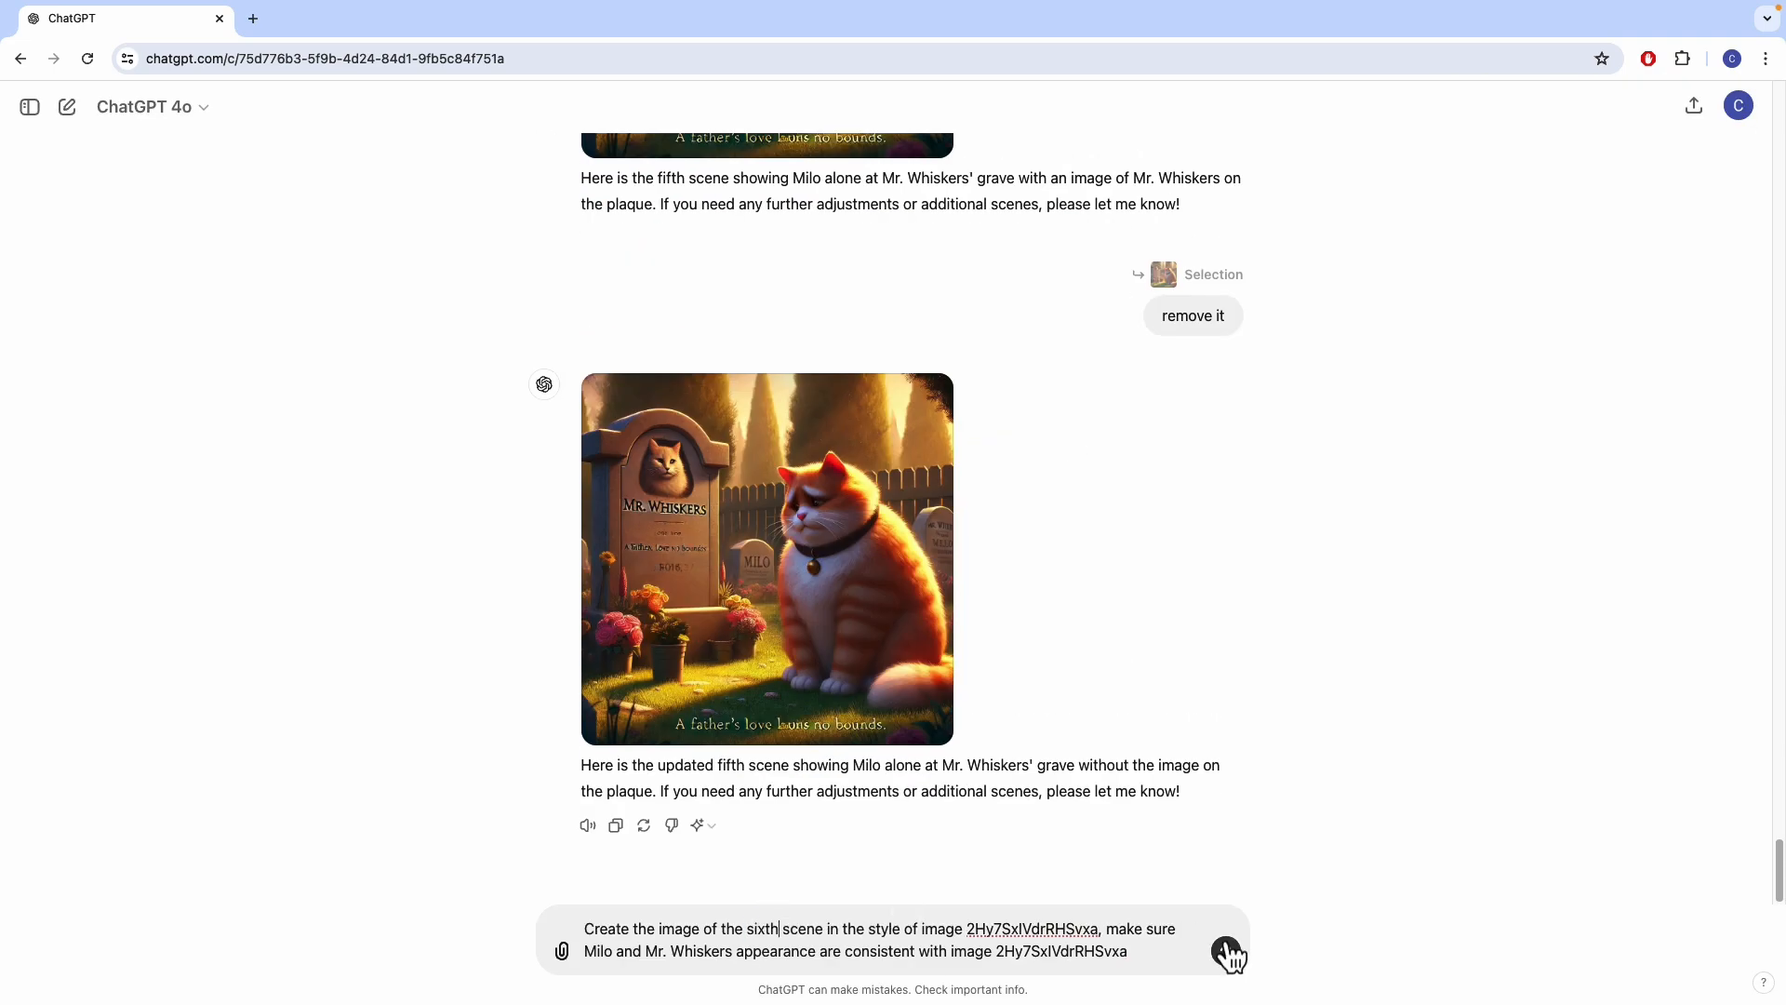
- Send the sixth-scene prompt, and submit "This should be Mr. Whiskers in gray fluffy cat form" for the selected framed portrait in the seventh-scene image
left_click(1226, 949)
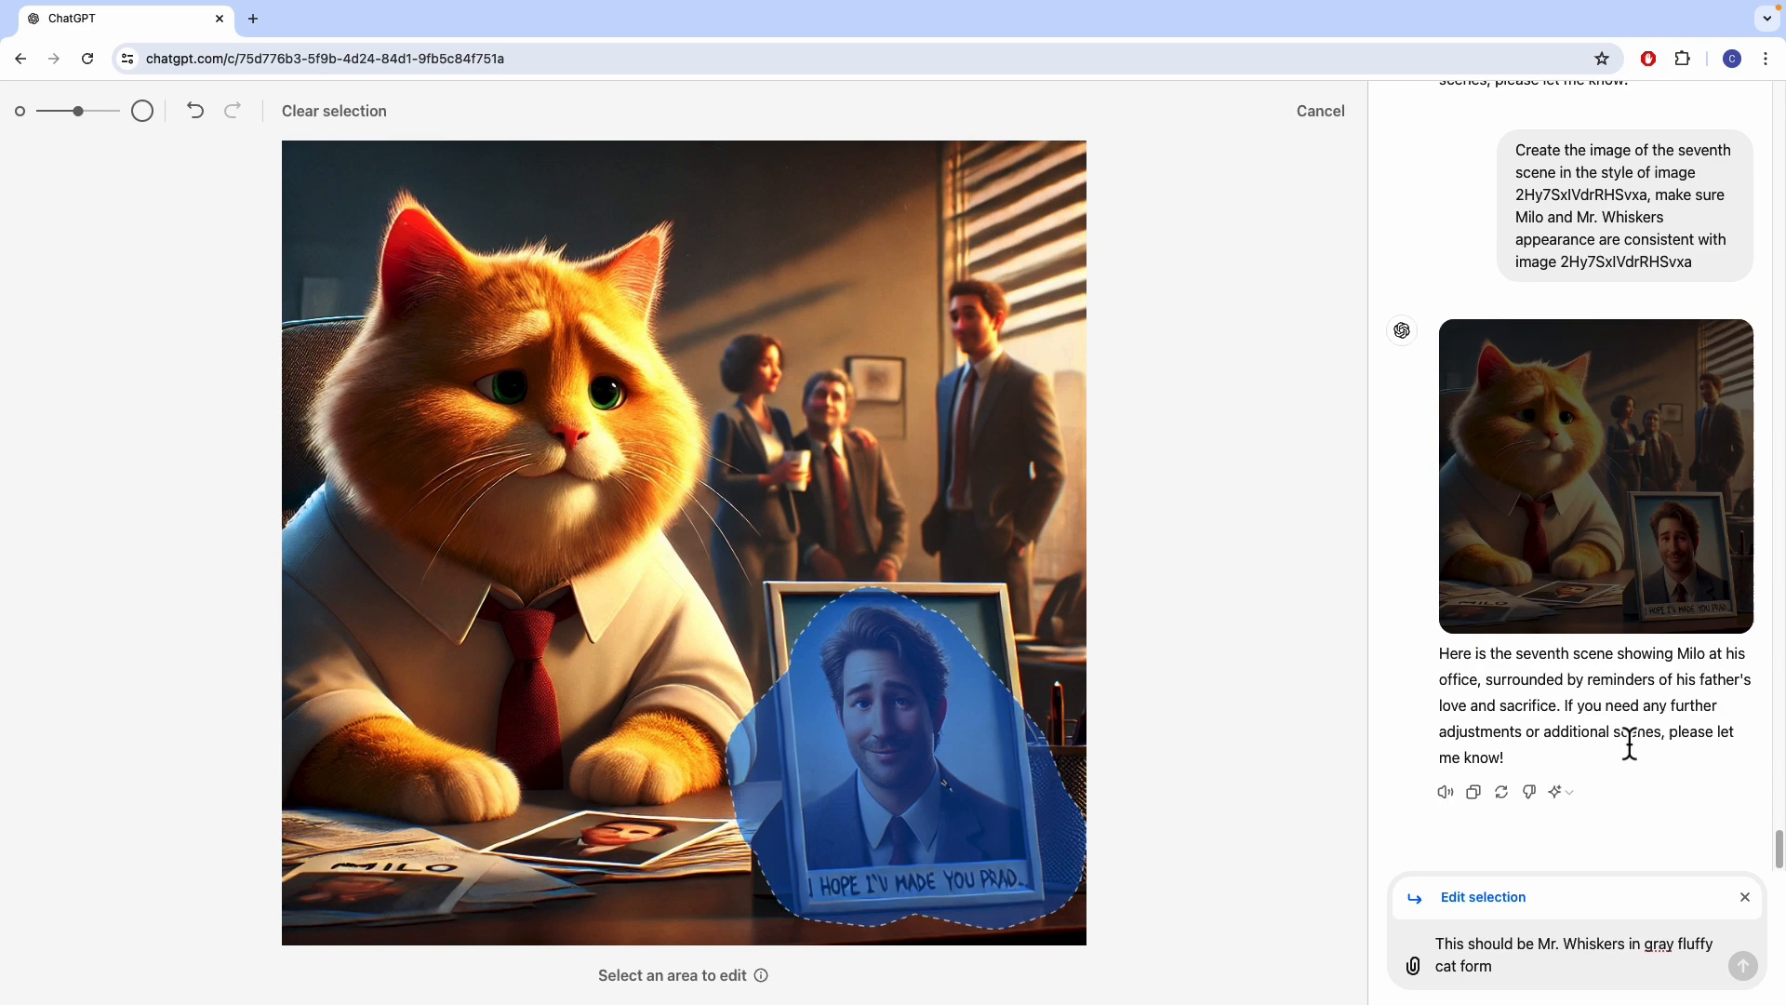
key("Return")
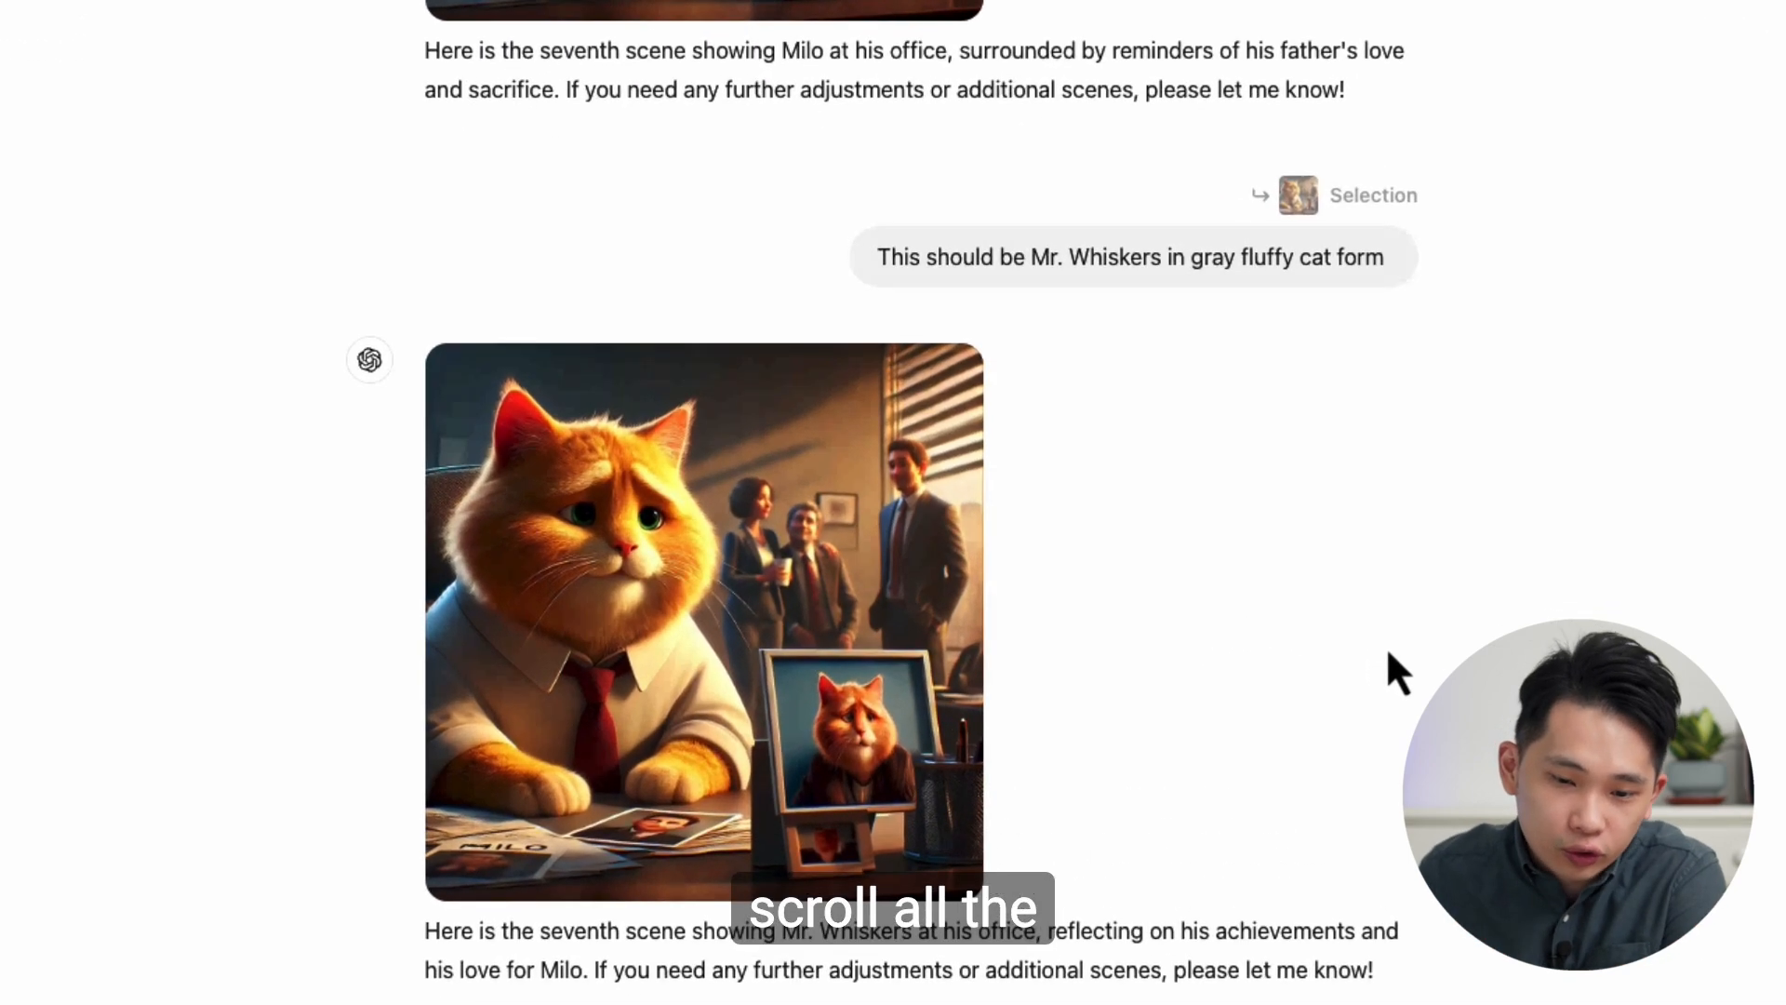
- Go back to the beginning of the scene series and review the second- and third-scene images with their revisions
scroll(1267, 605, "up", 15)
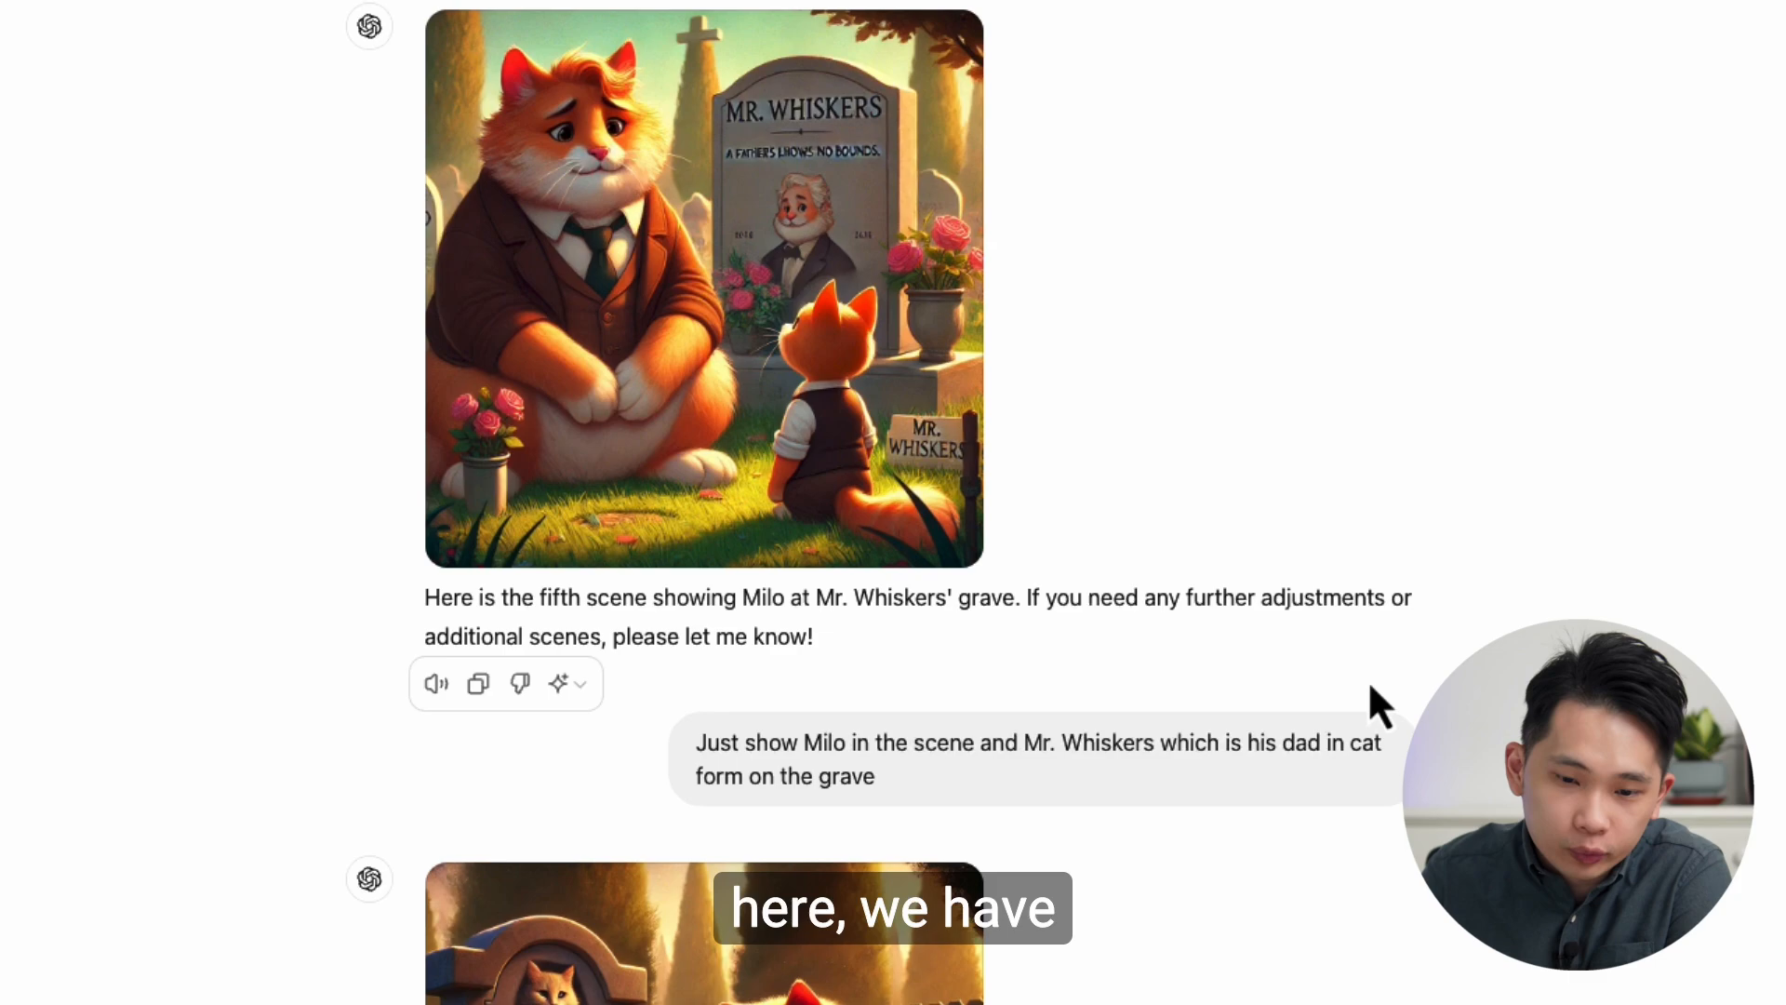
scroll(1370, 689, "up", 20)
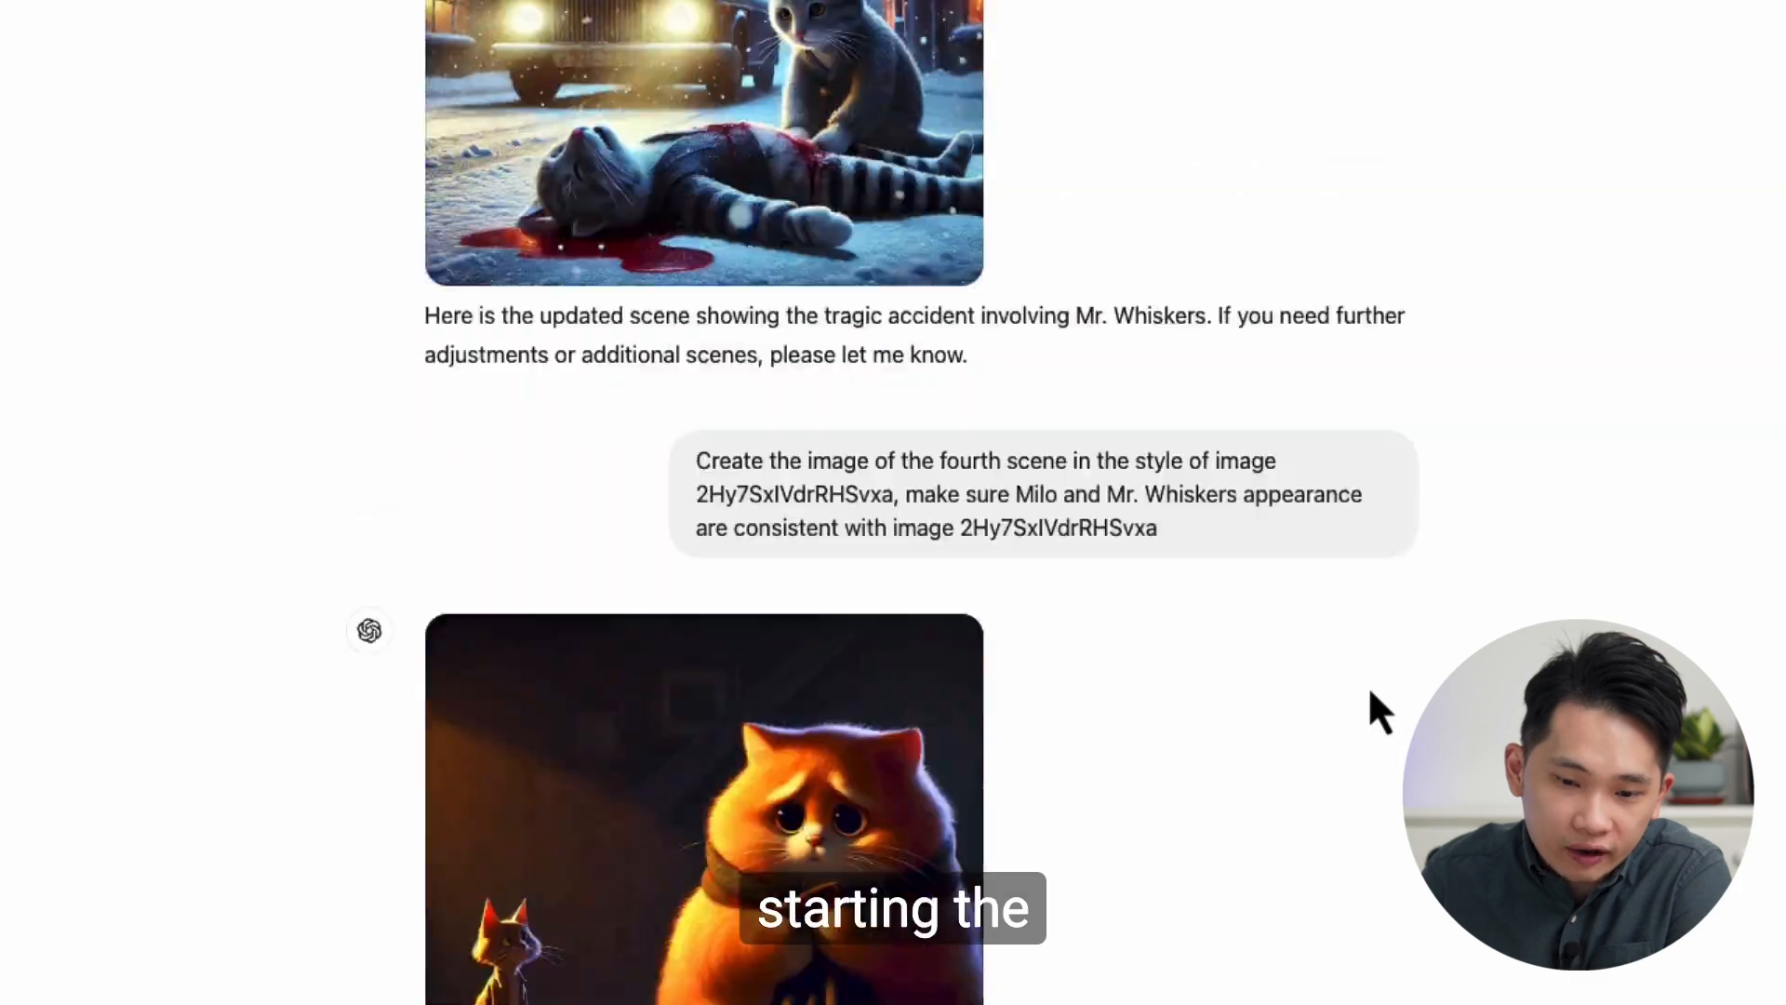
scroll(1364, 685, "up", 15)
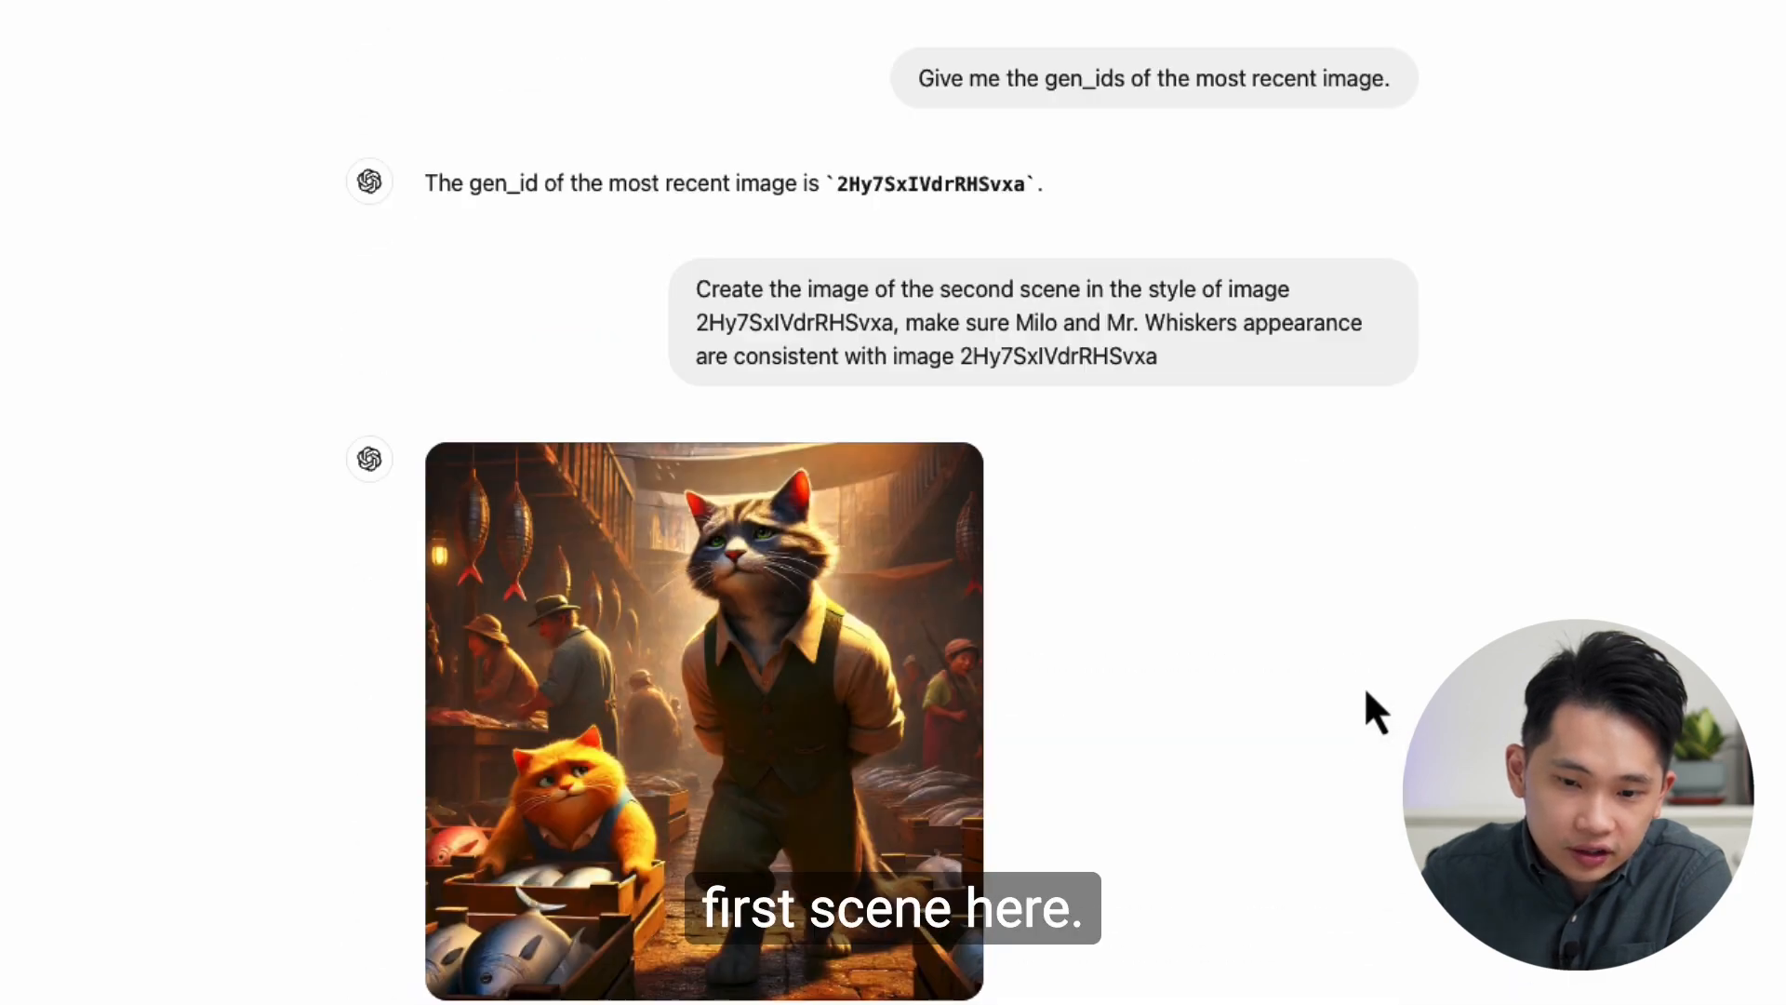
scroll(802, 503, "down", 3)
scroll(806, 507, "down", 20)
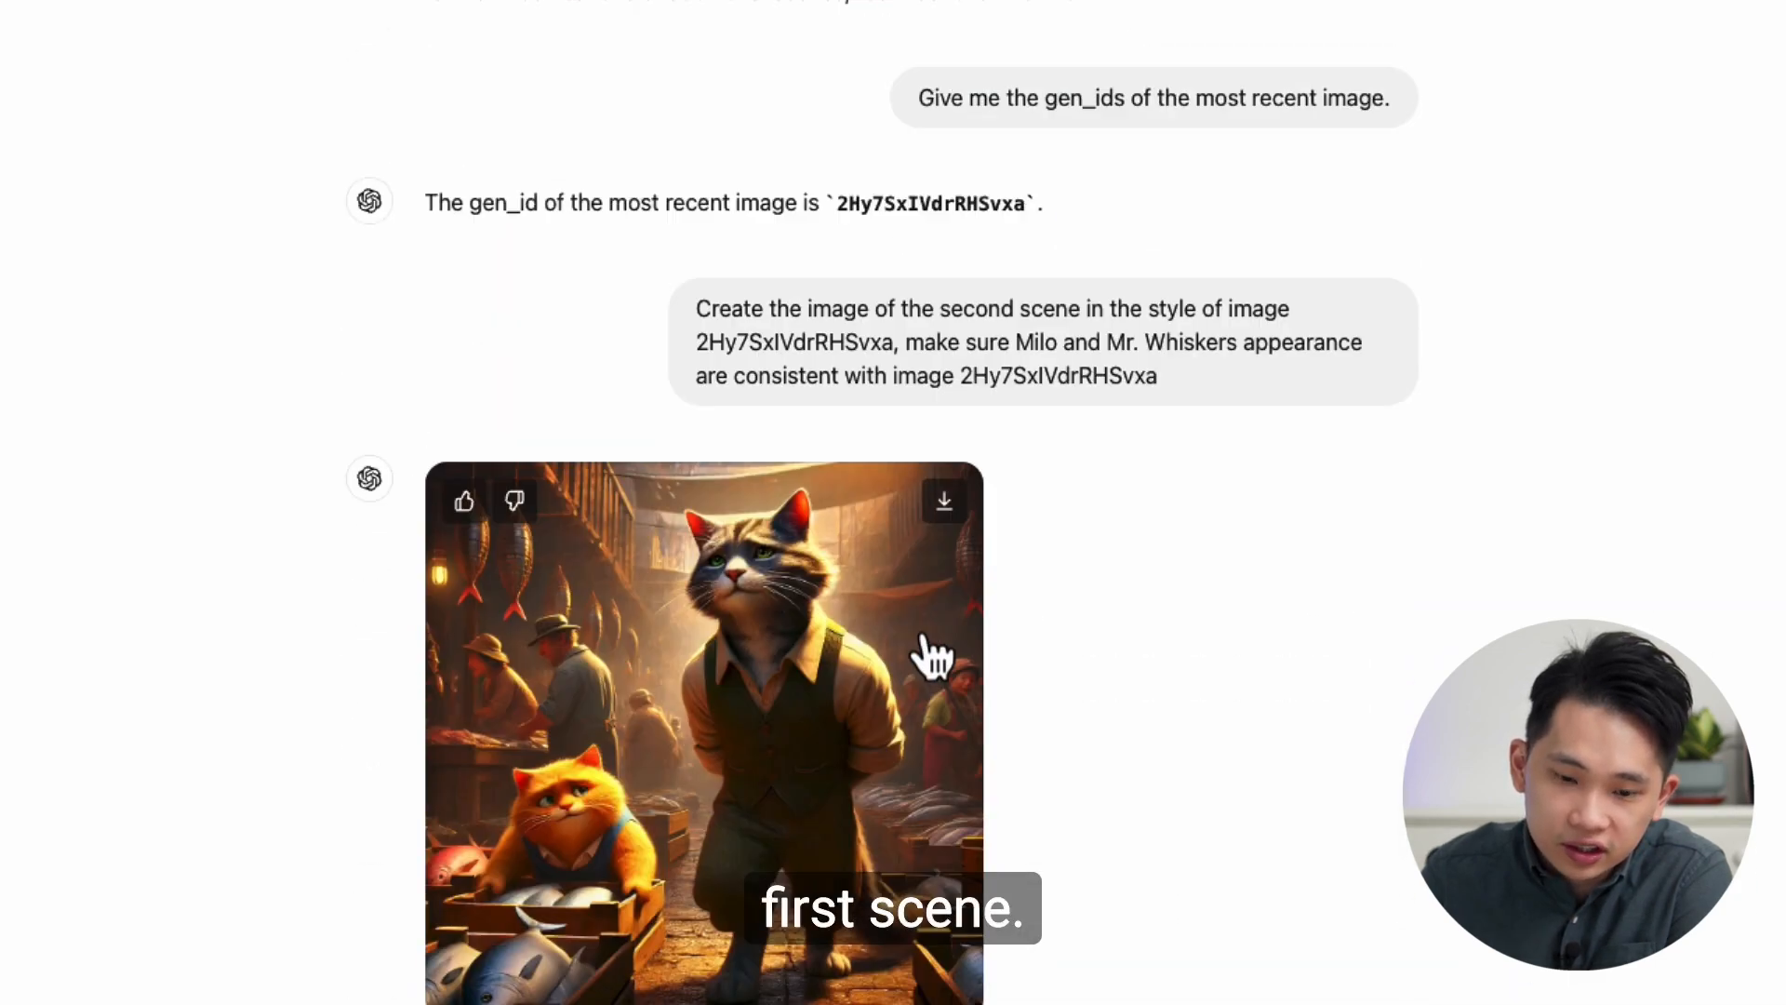
scroll(838, 591, "down", 20)
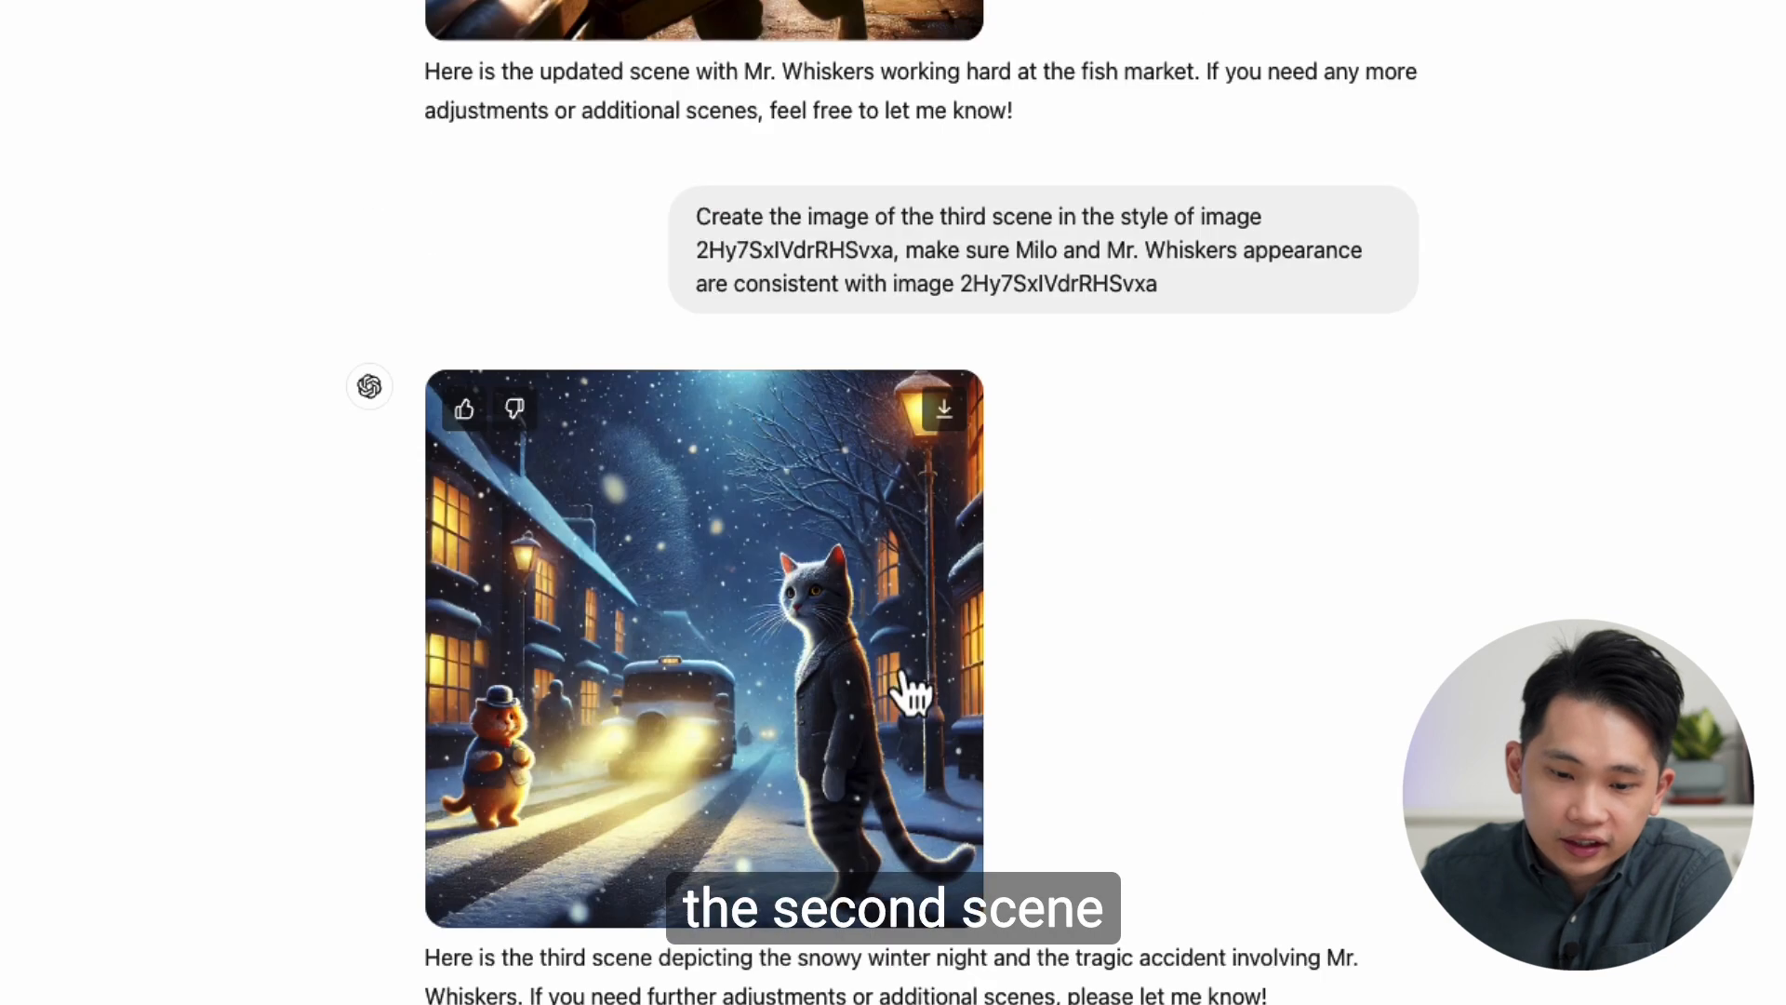
scroll(986, 244, "up", 5)
scroll(1009, 510, "down", 6)
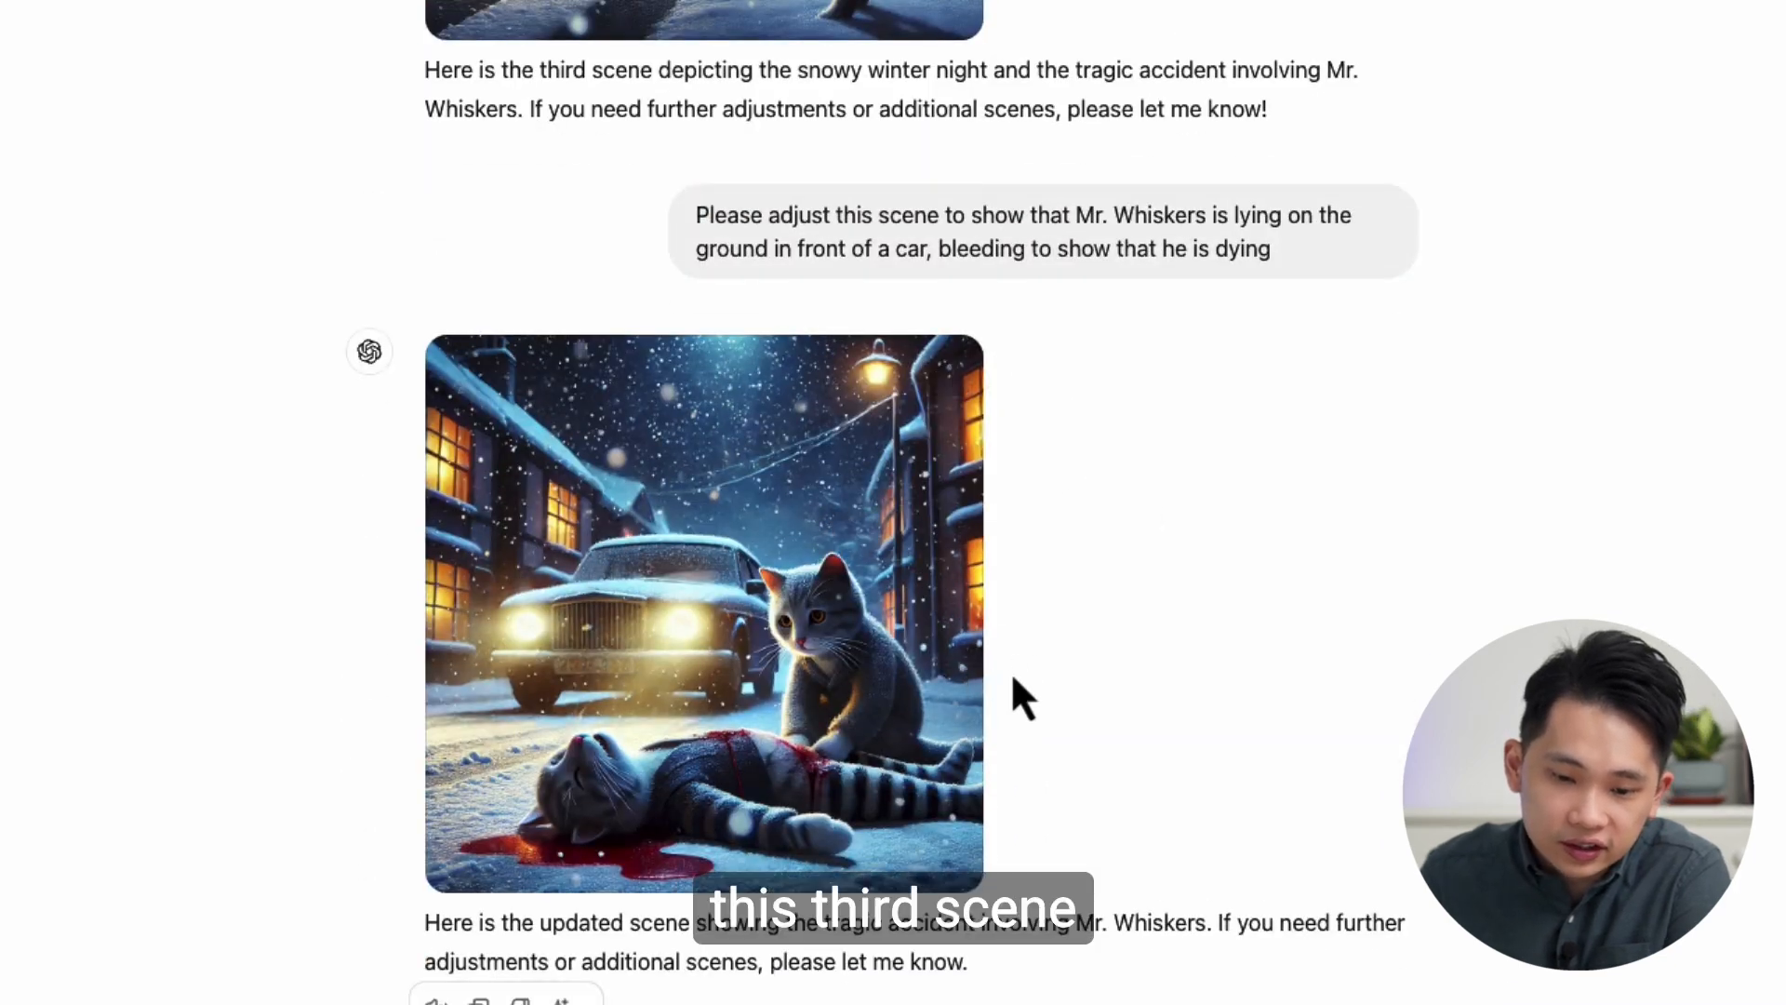
- Review the fourth- through seventh-scene images and compare the originals with their revised versions
scroll(1033, 697, "down", 15)
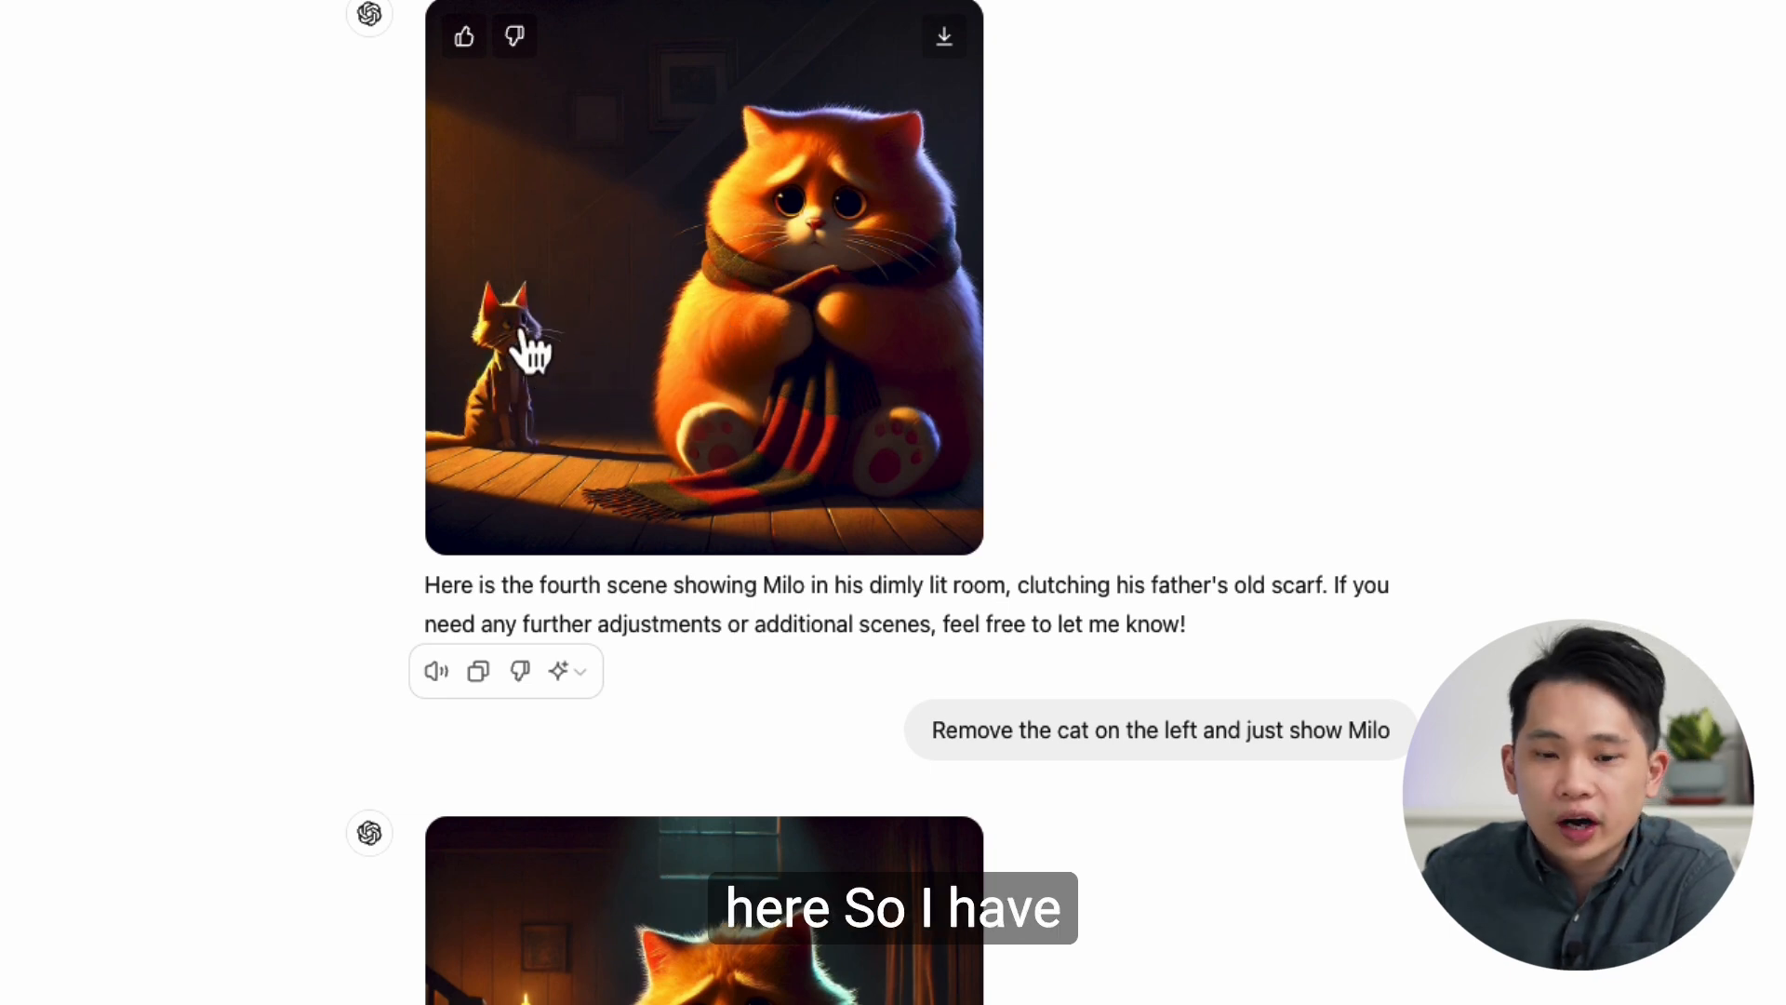
scroll(1287, 694, "down", 7)
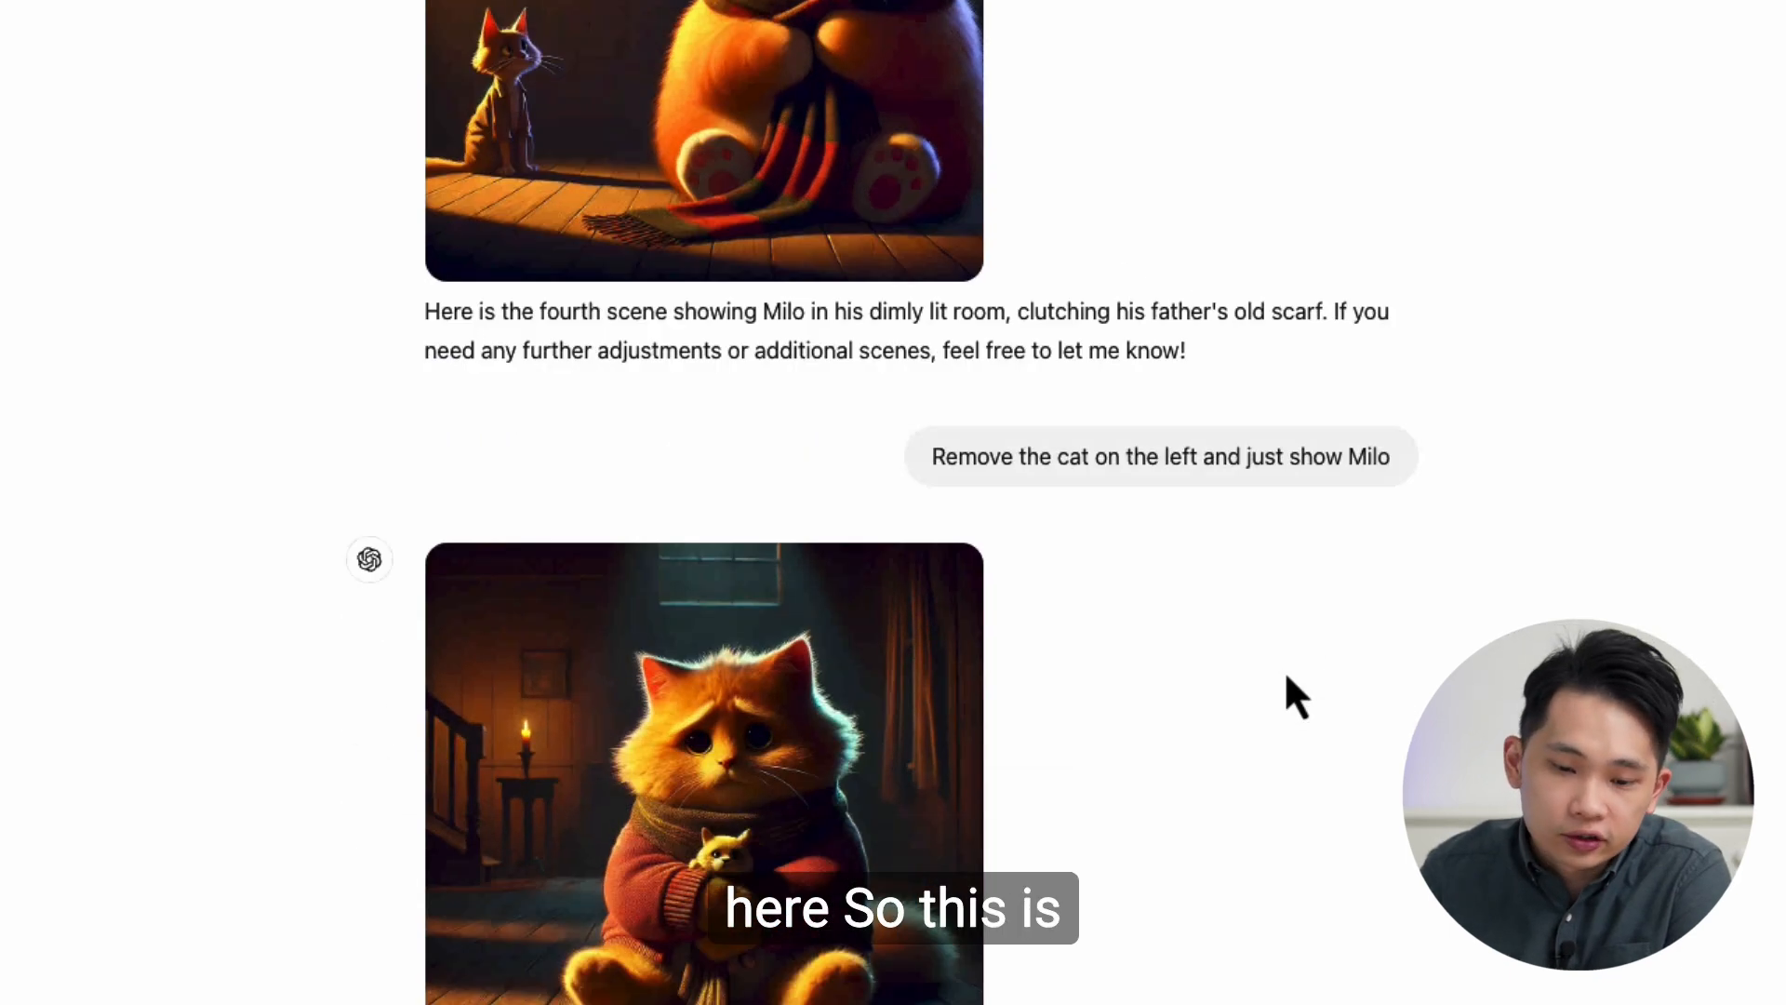
scroll(761, 451, "down", 11)
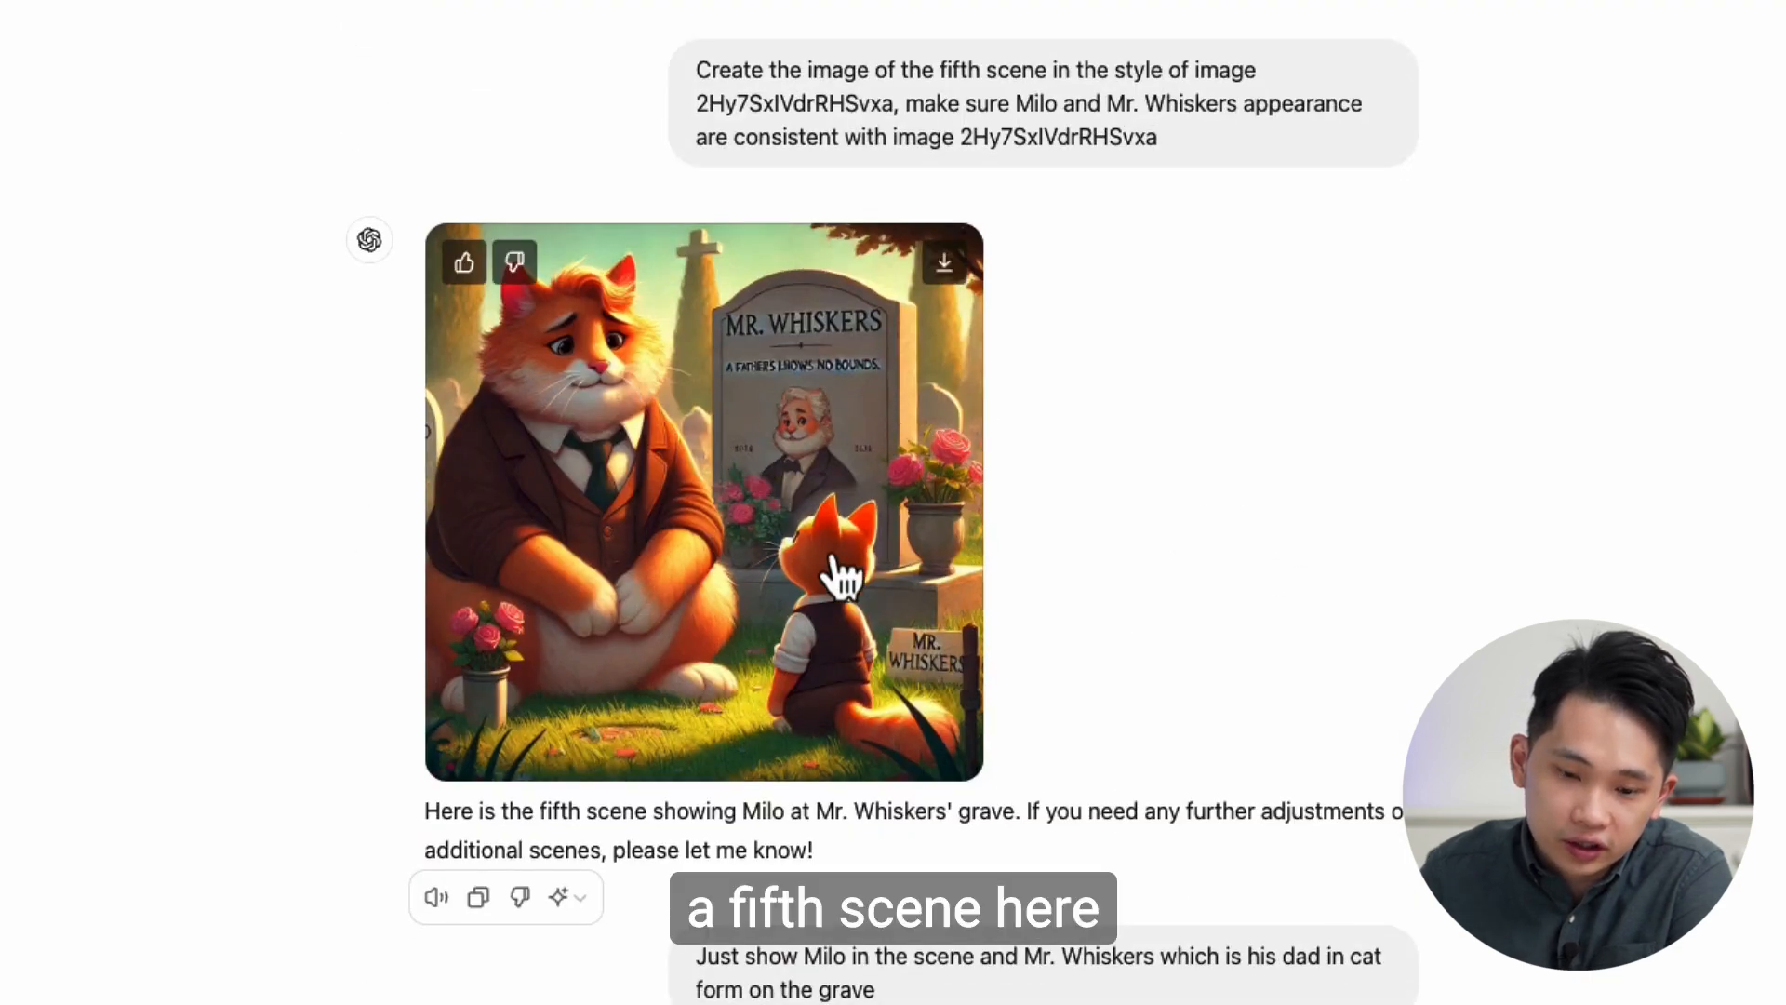
scroll(846, 558, "down", 4)
scroll(907, 502, "up", 3)
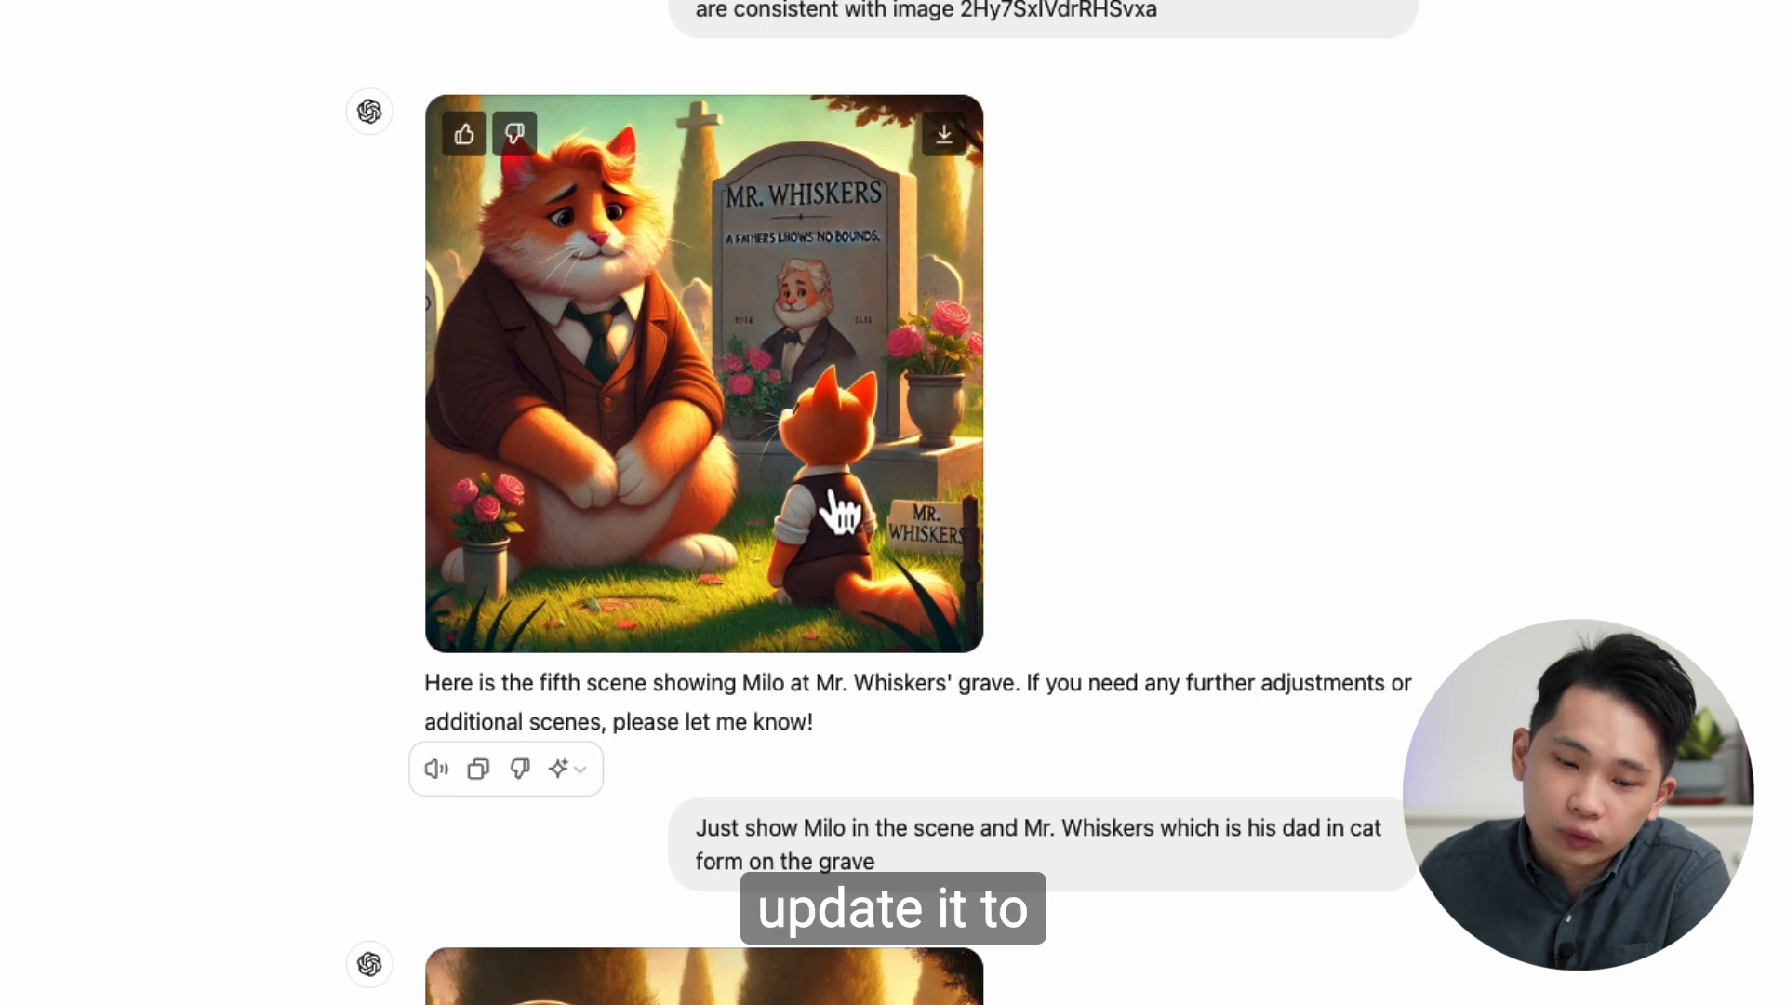
scroll(834, 508, "down", 3)
scroll(942, 921, "down", 3)
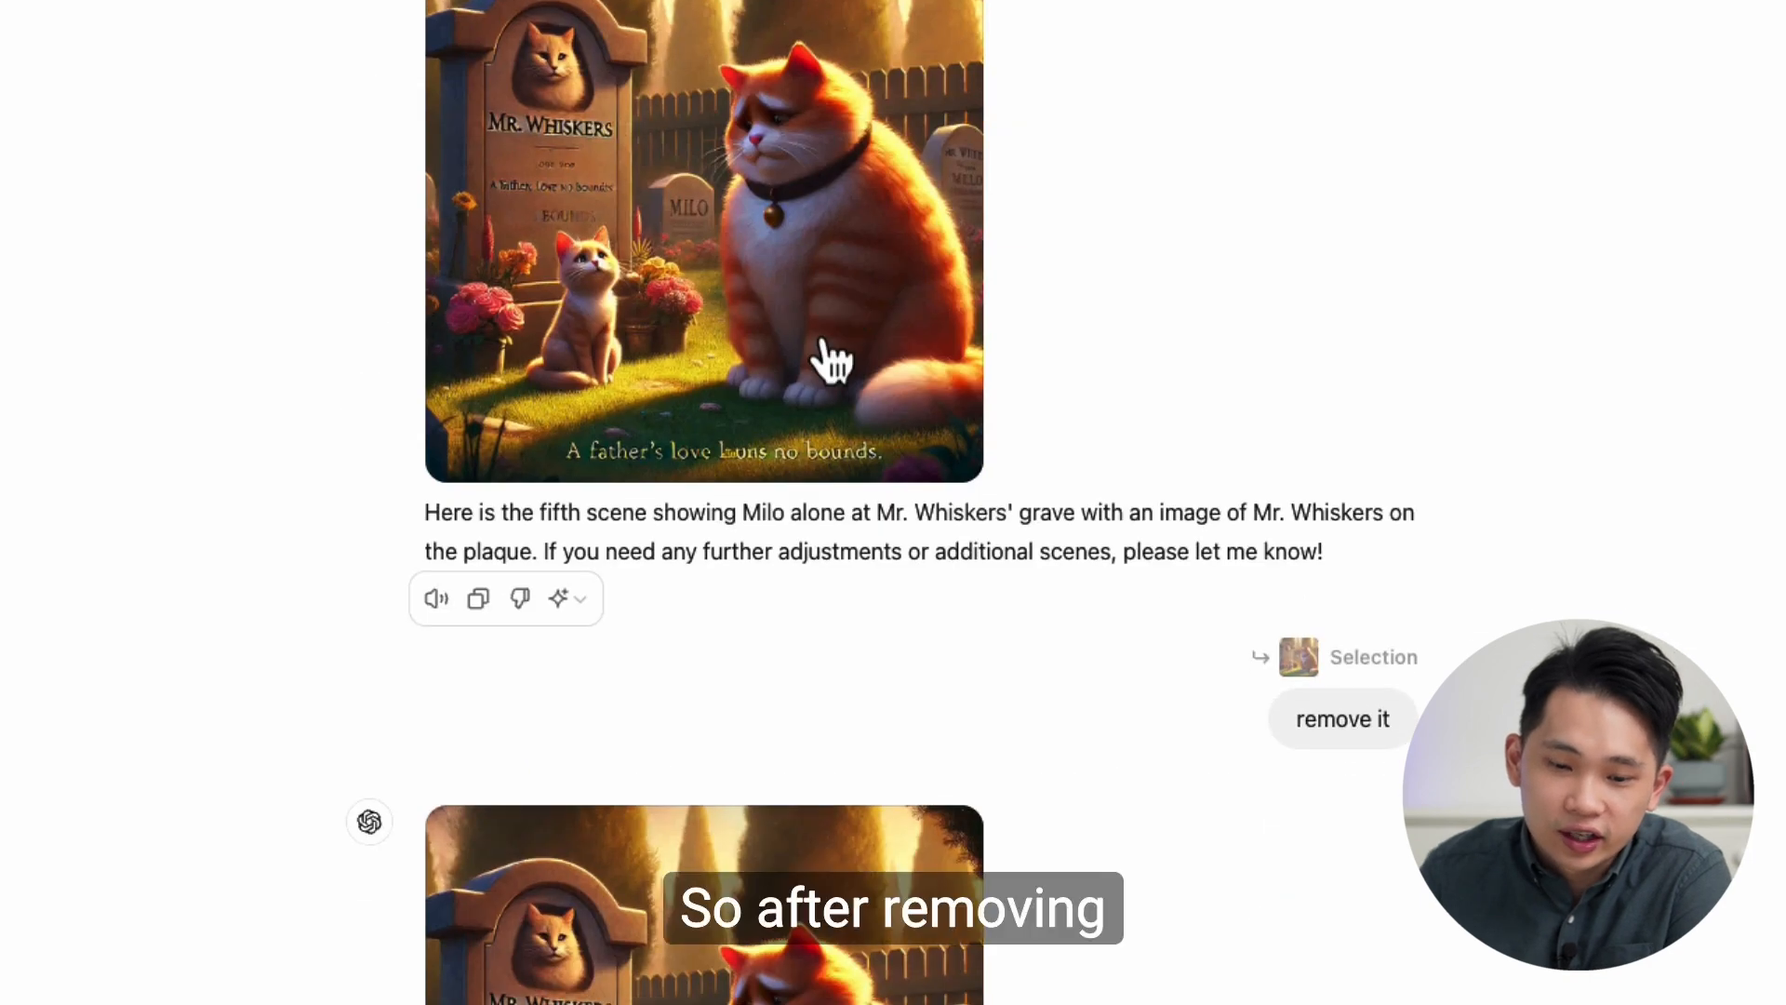
scroll(846, 400, "down", 4)
scroll(878, 456, "down", 1)
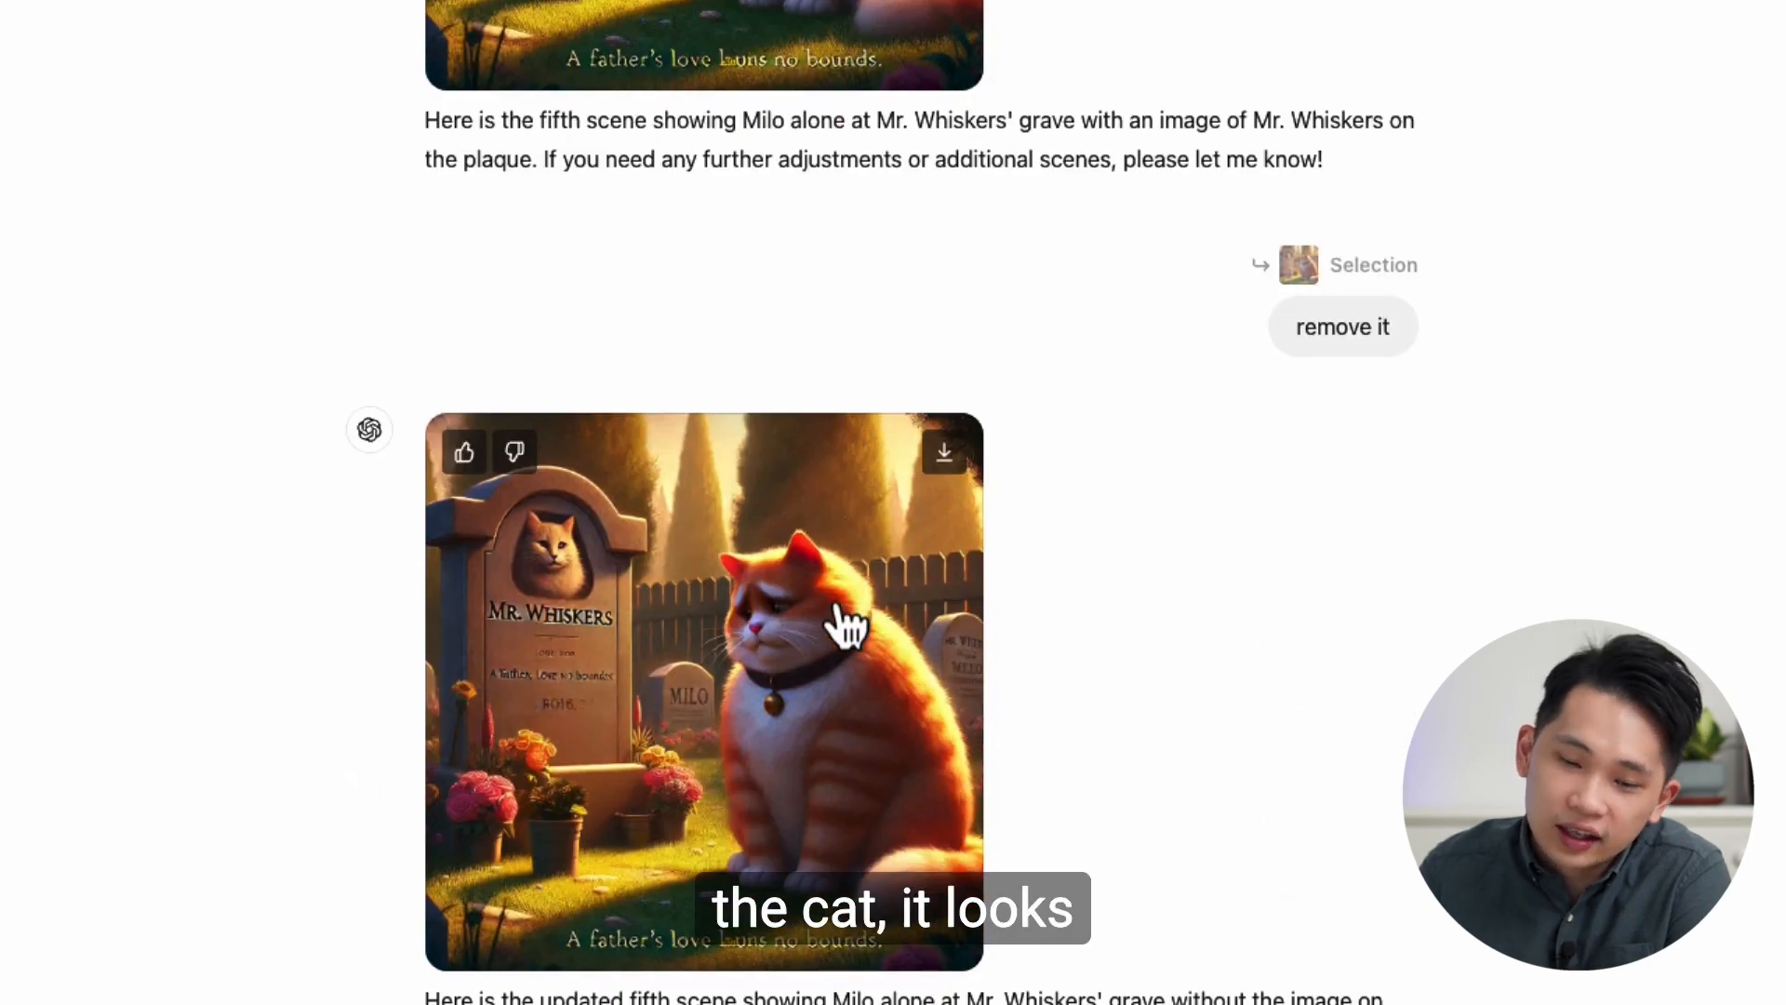
scroll(1046, 778, "down", 10)
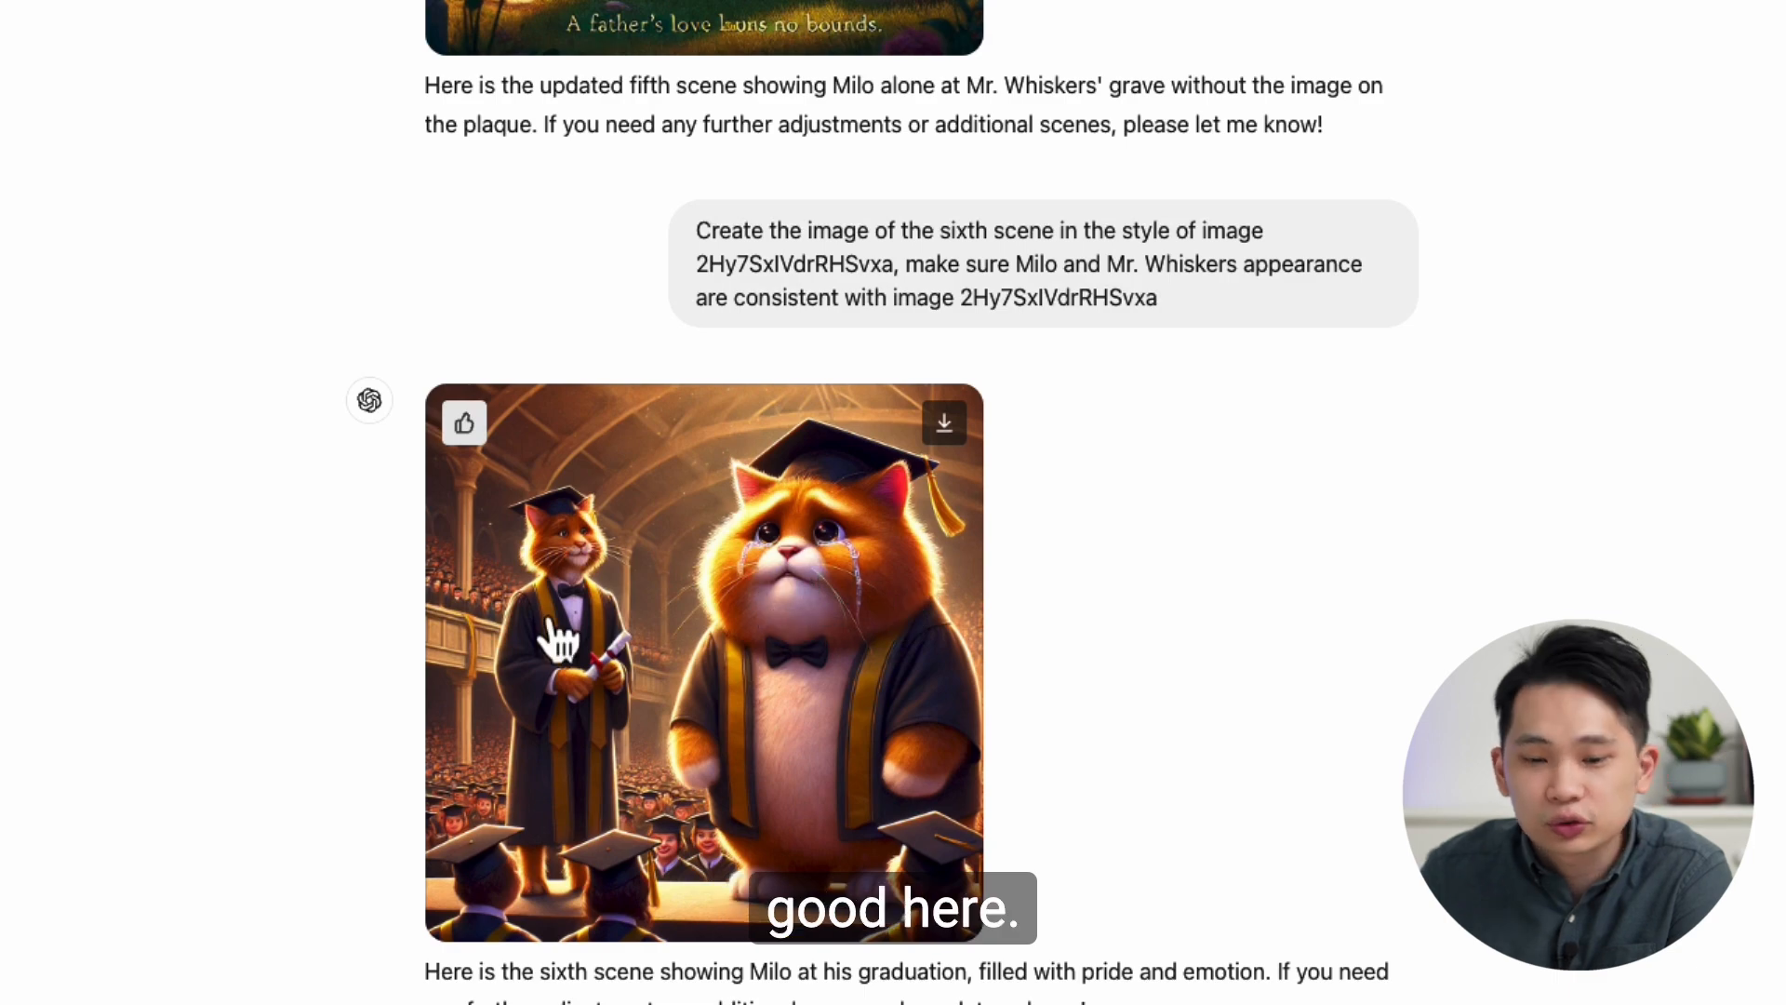
scroll(777, 609, "down", 10)
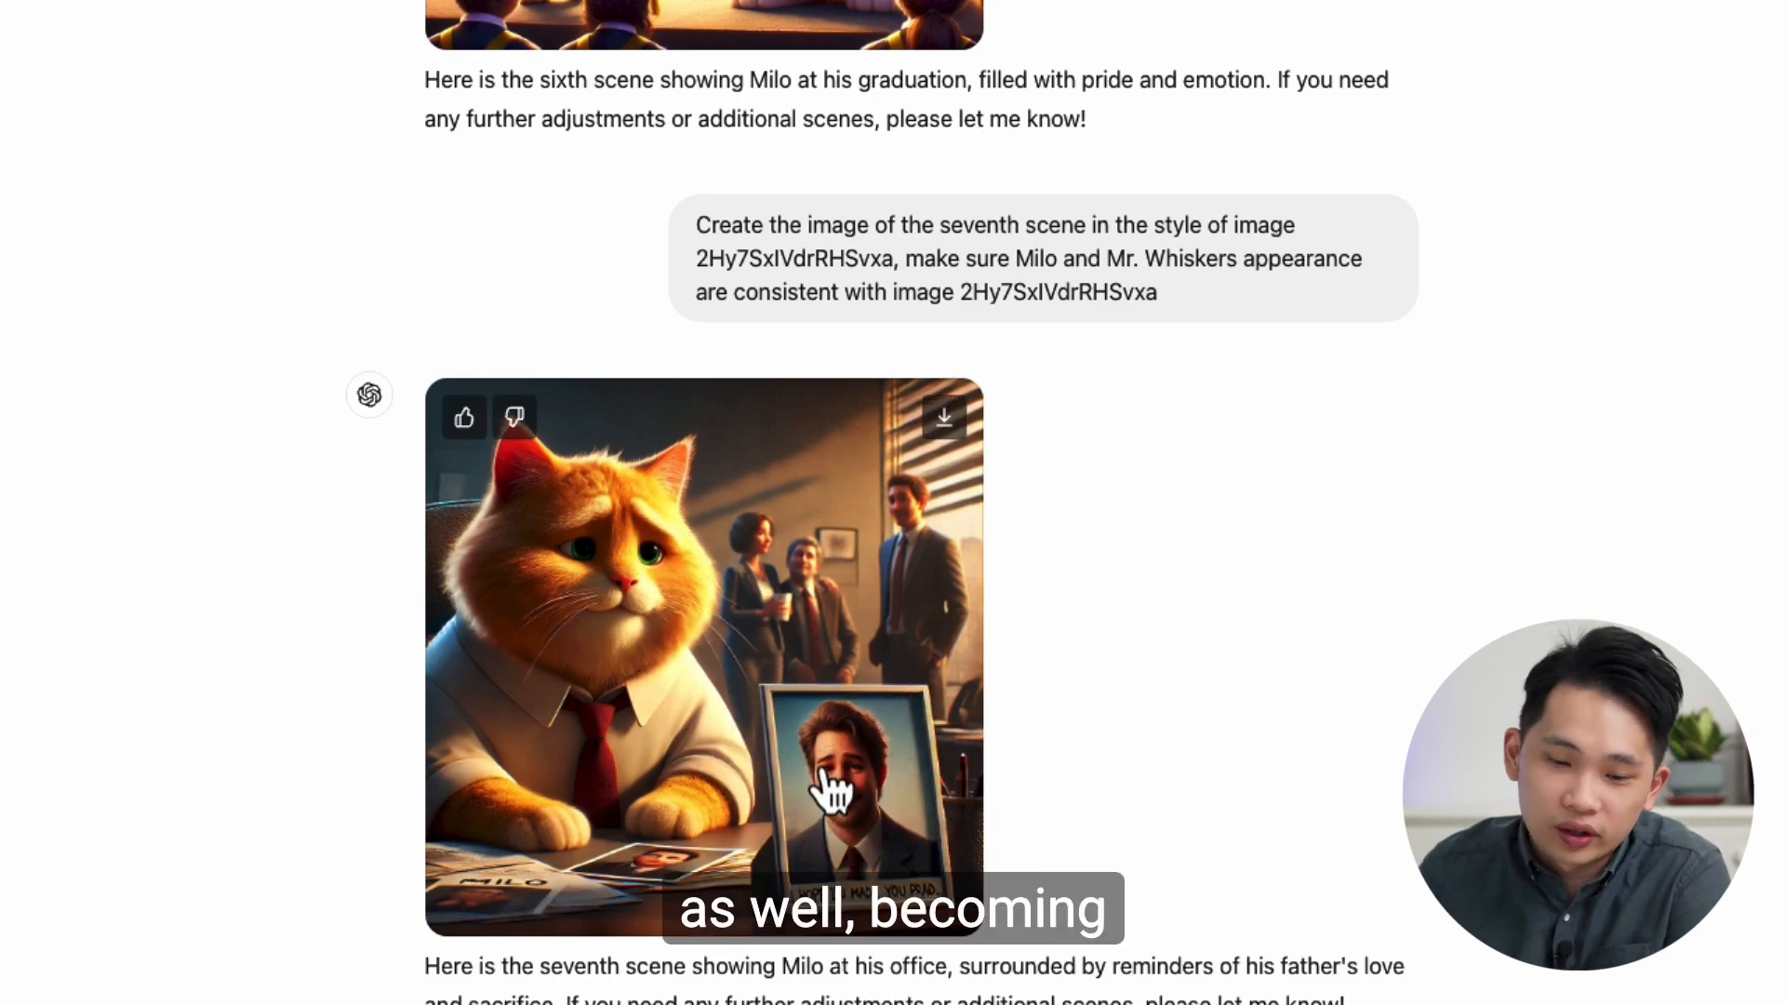
scroll(838, 790, "down", 9)
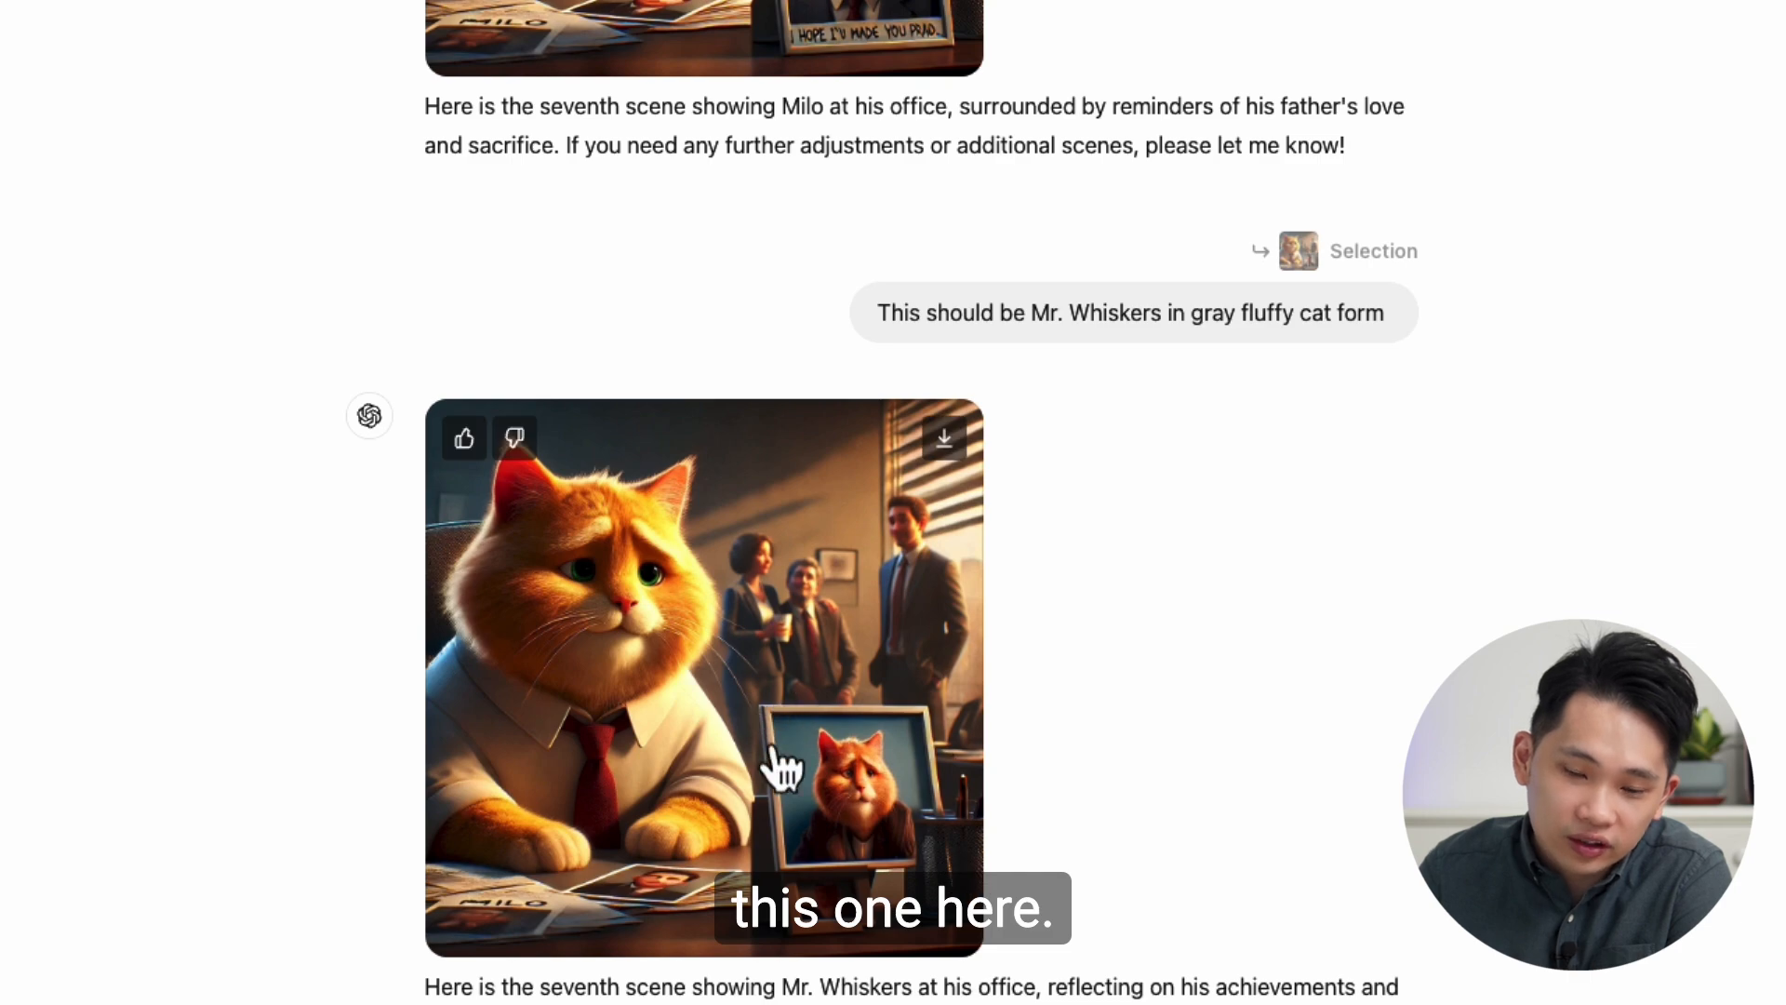